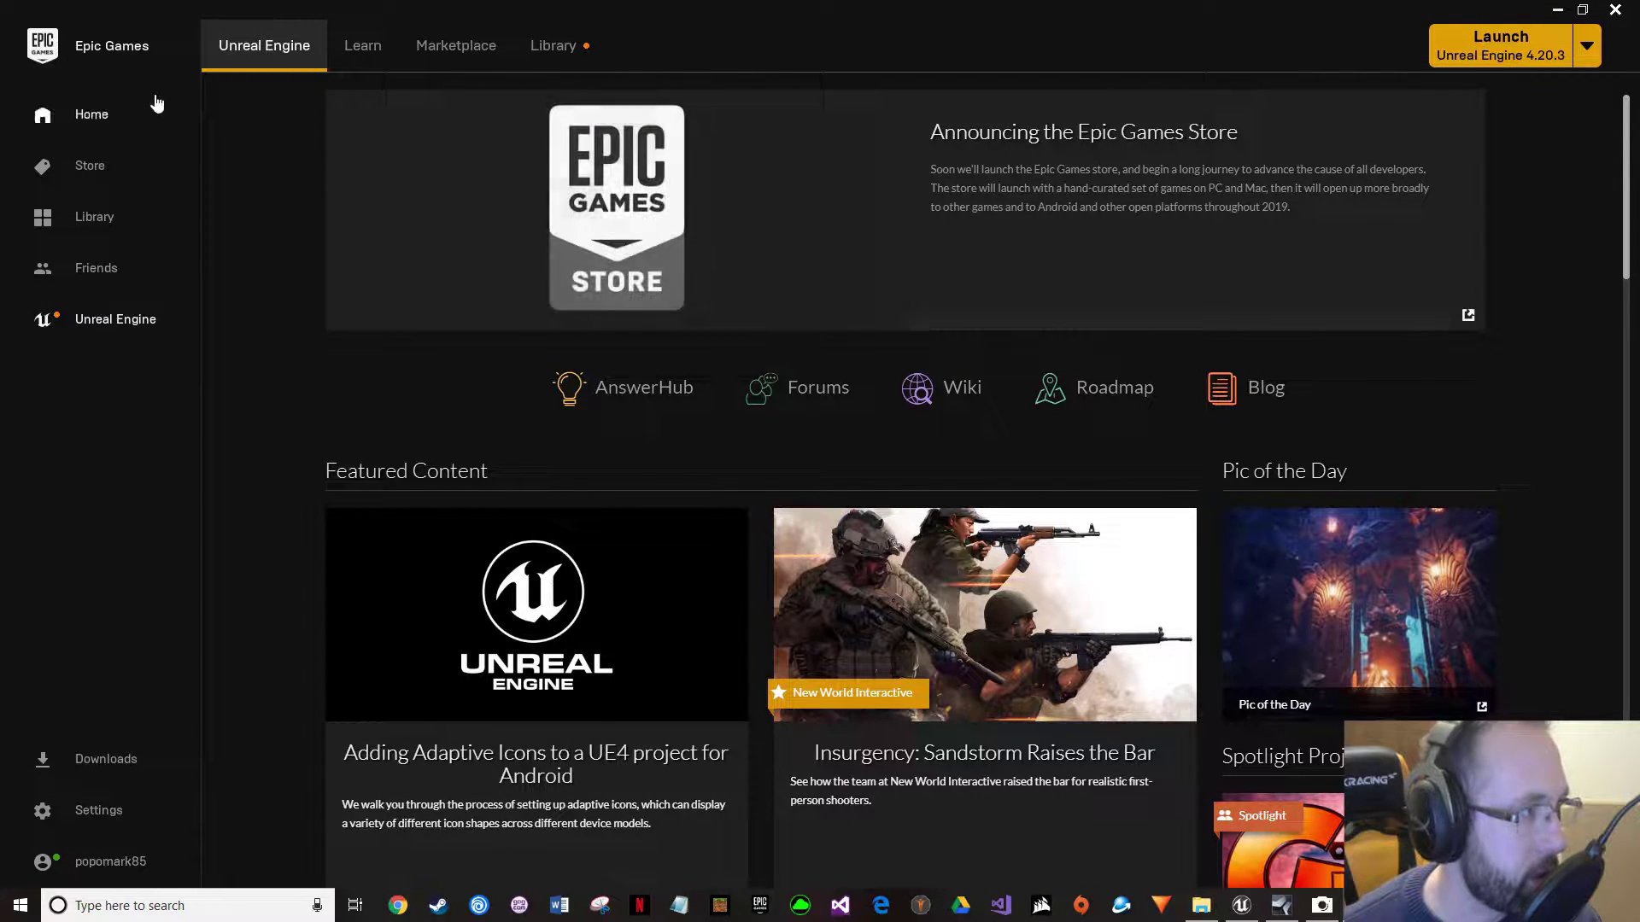
Launch Unreal Engine 4.20.3 from the installed engine versions and start setting up a new project.
click(556, 52)
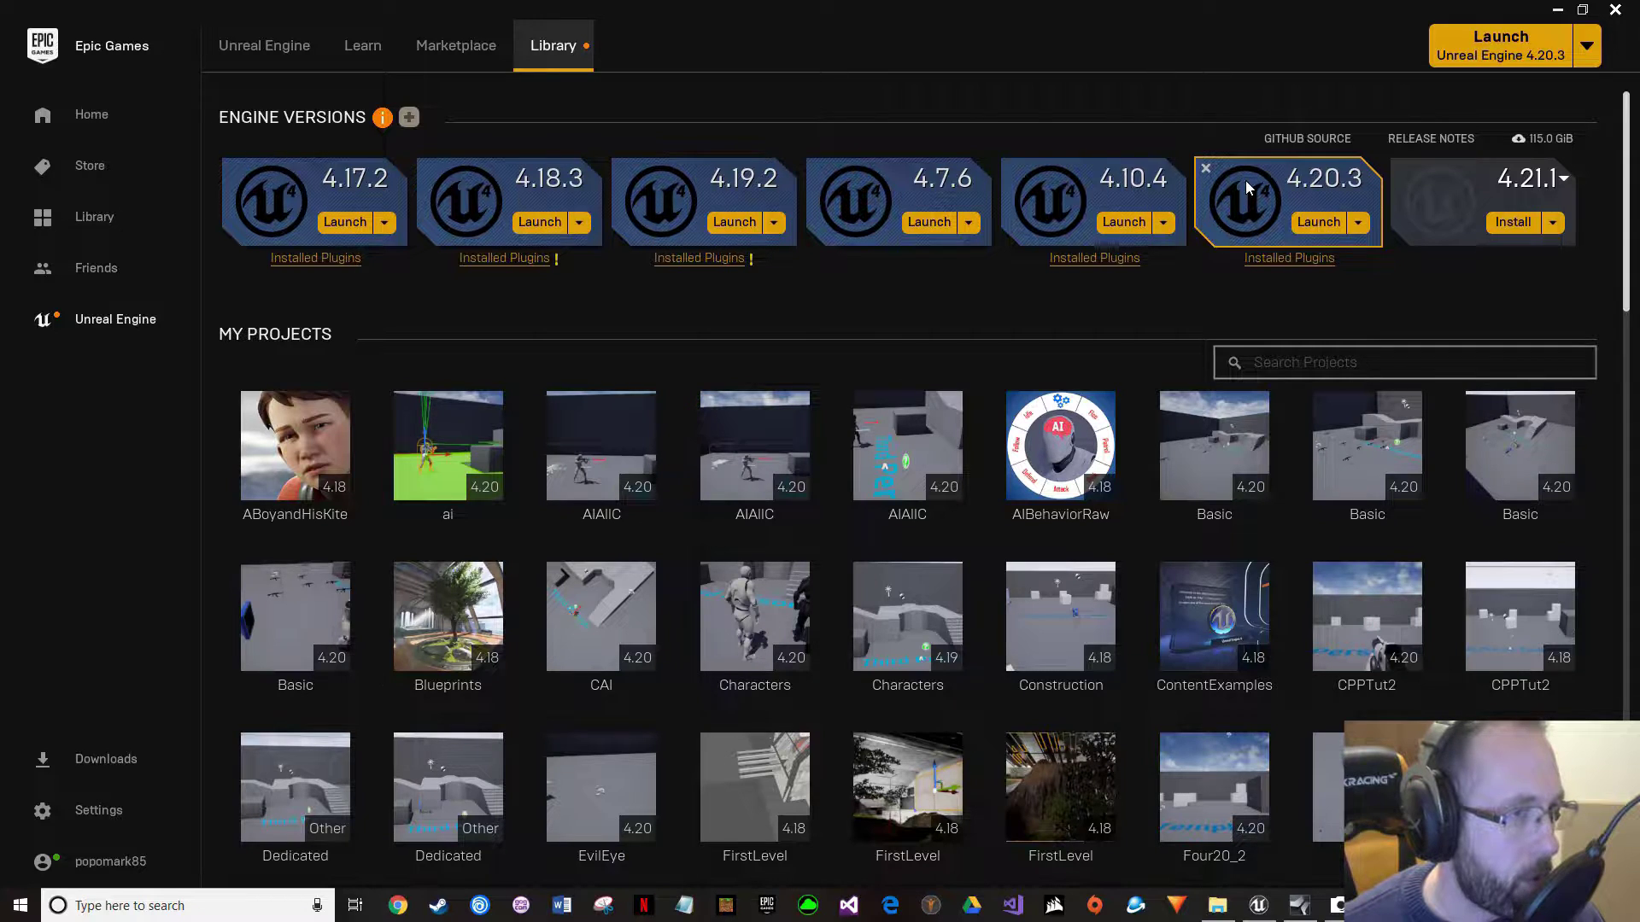
click(1319, 224)
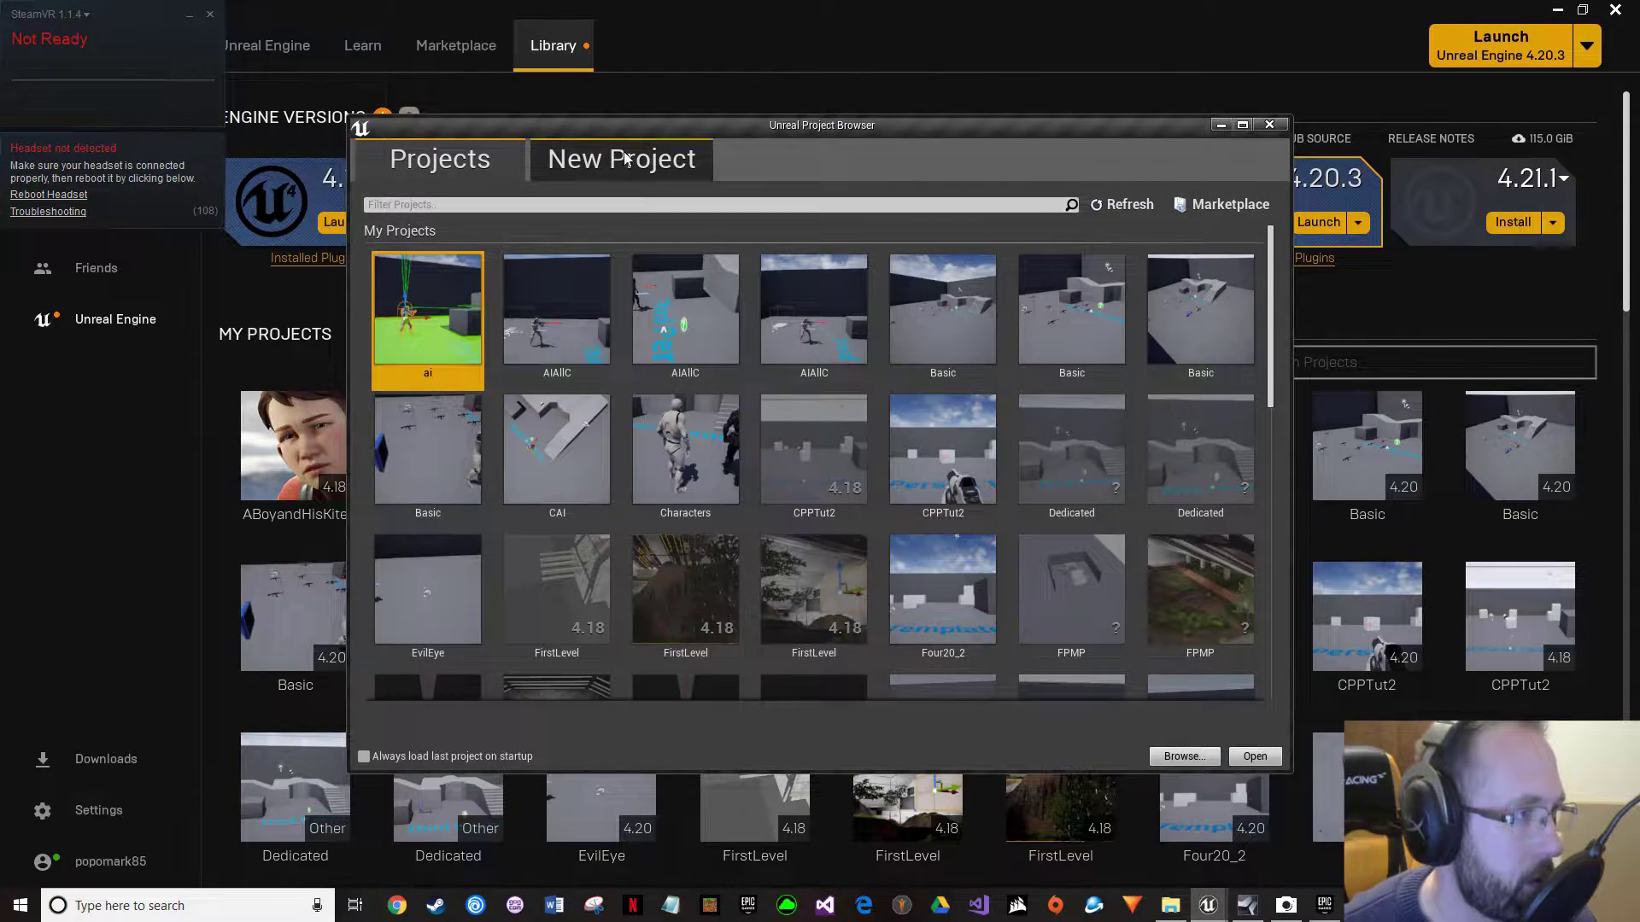
click(615, 170)
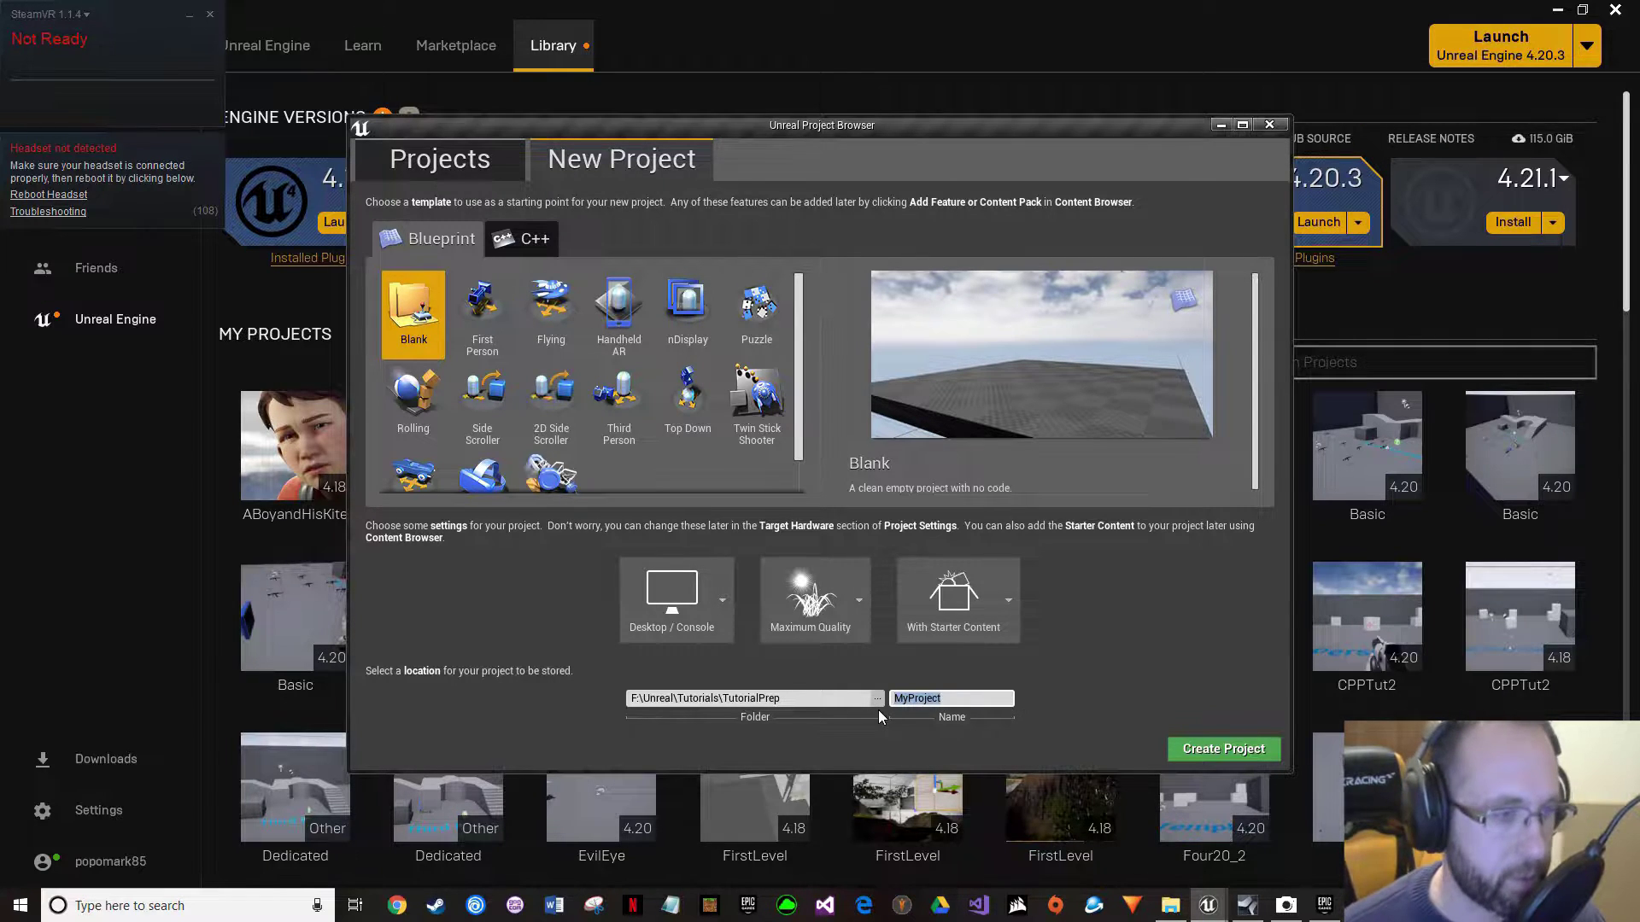
Create a Blueprint project named Tutorial1A from the Third Person template.
text(Tut)
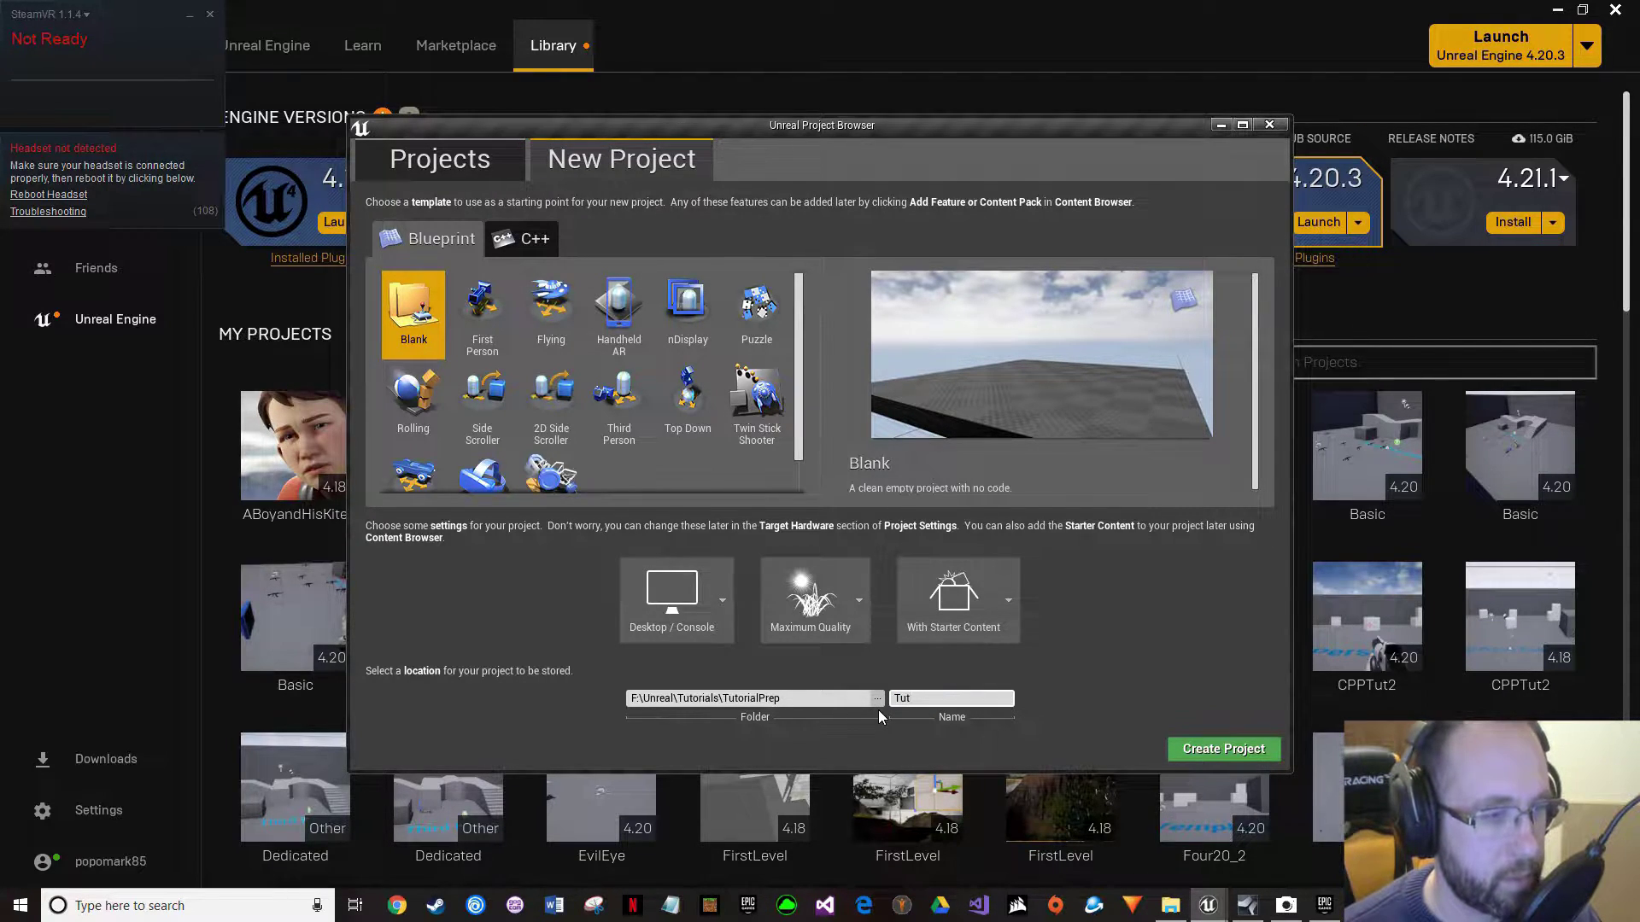
text(orial1)
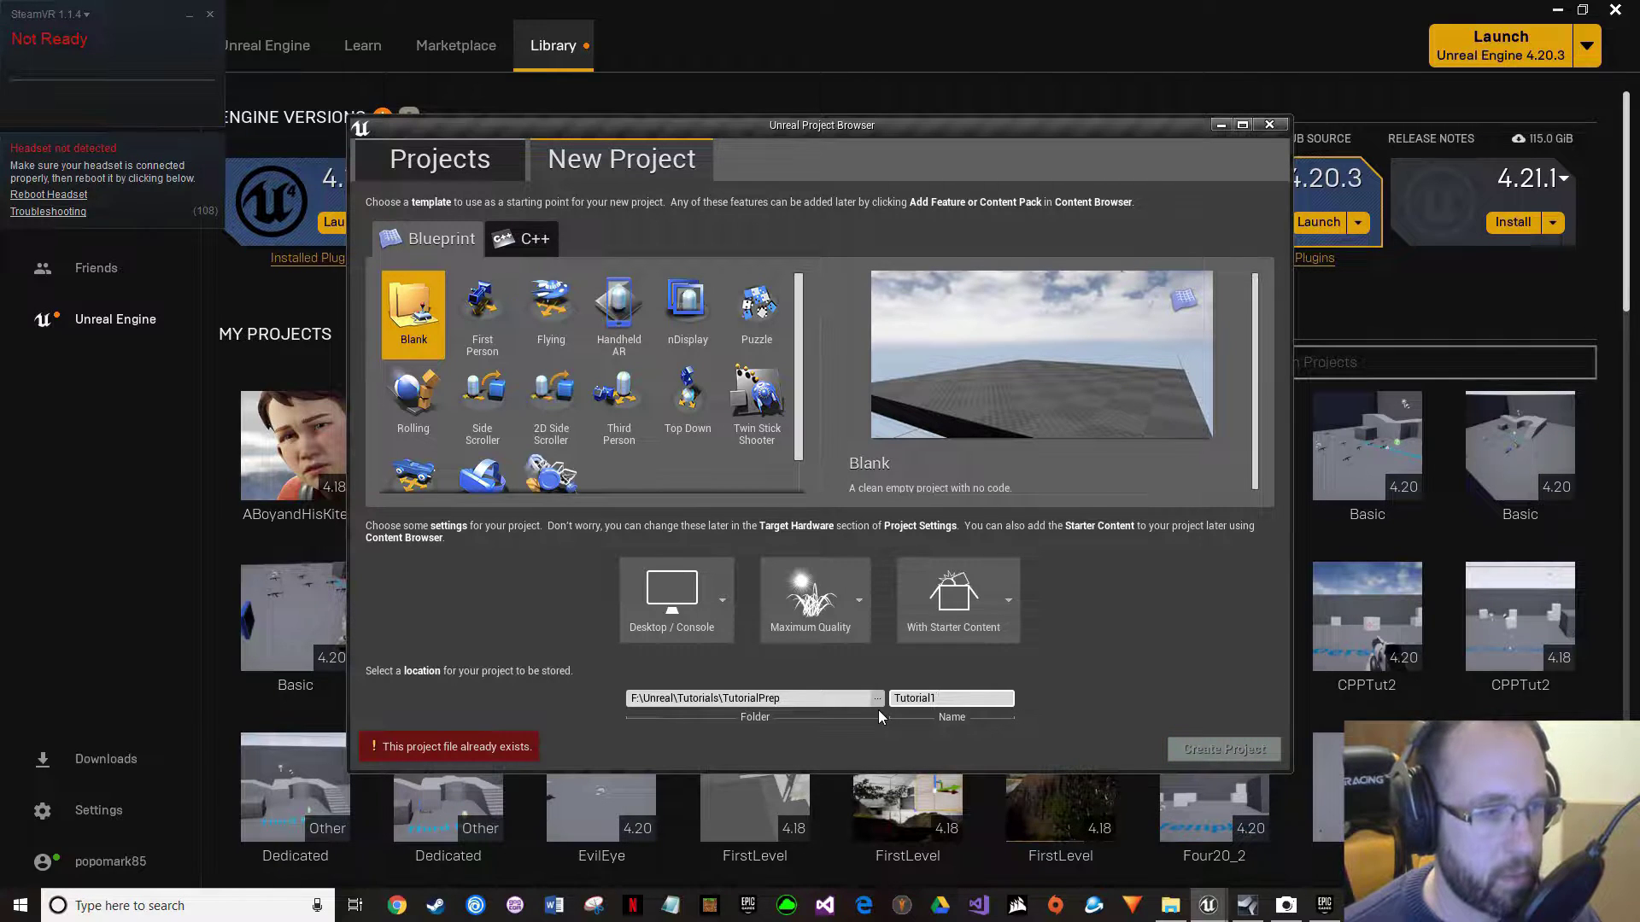
text(A)
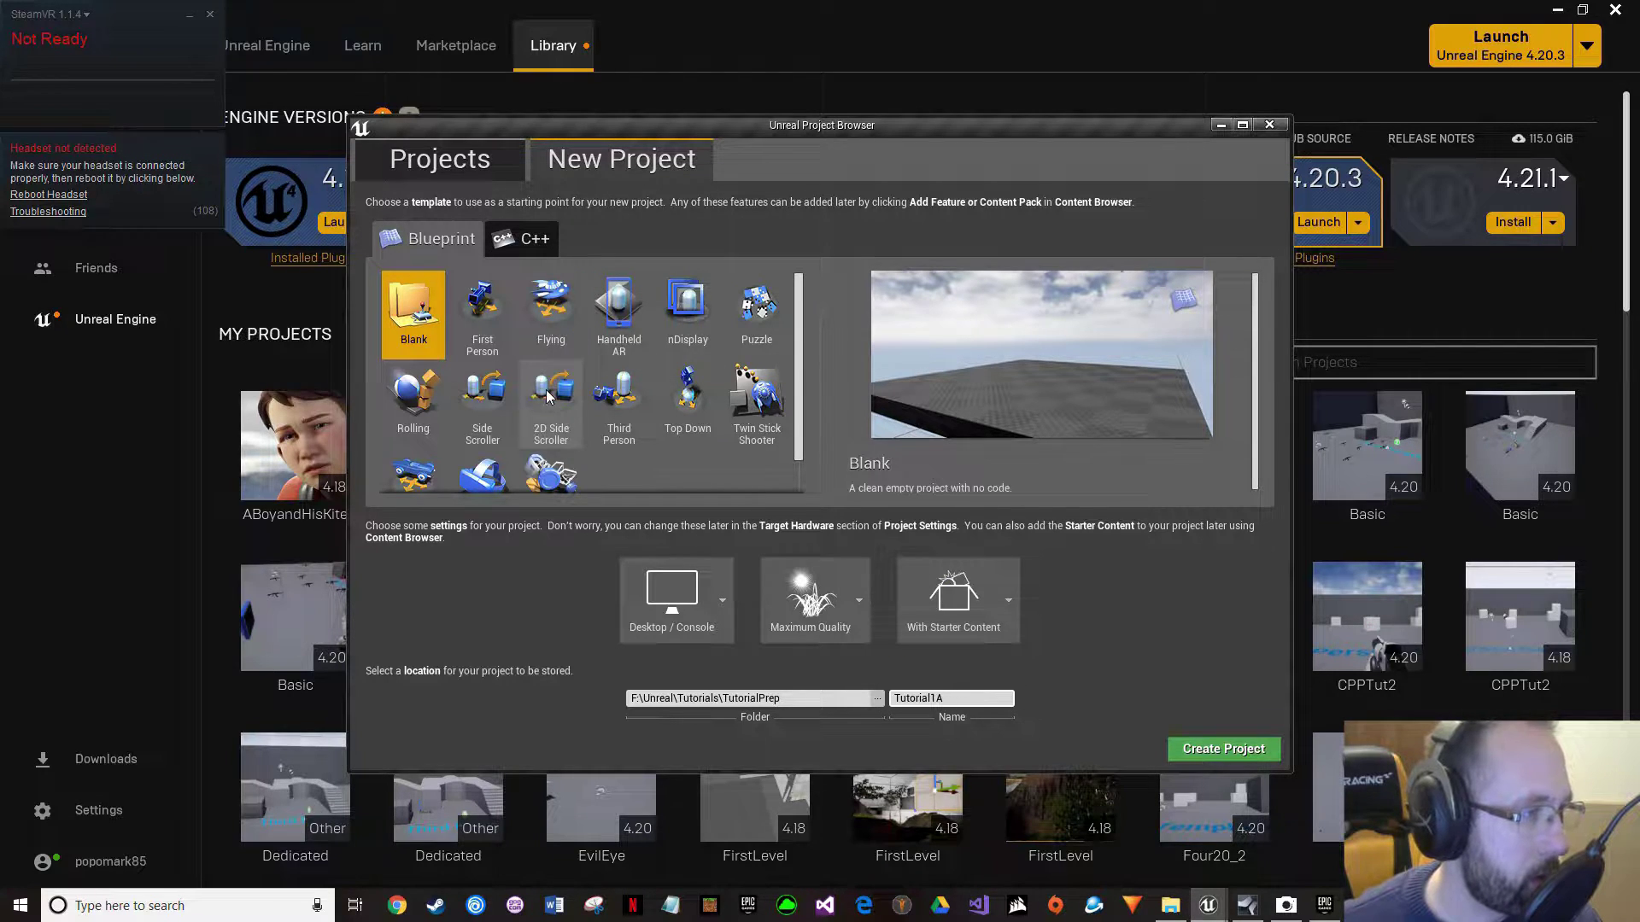
scroll(548, 394, down, 1)
click(624, 372)
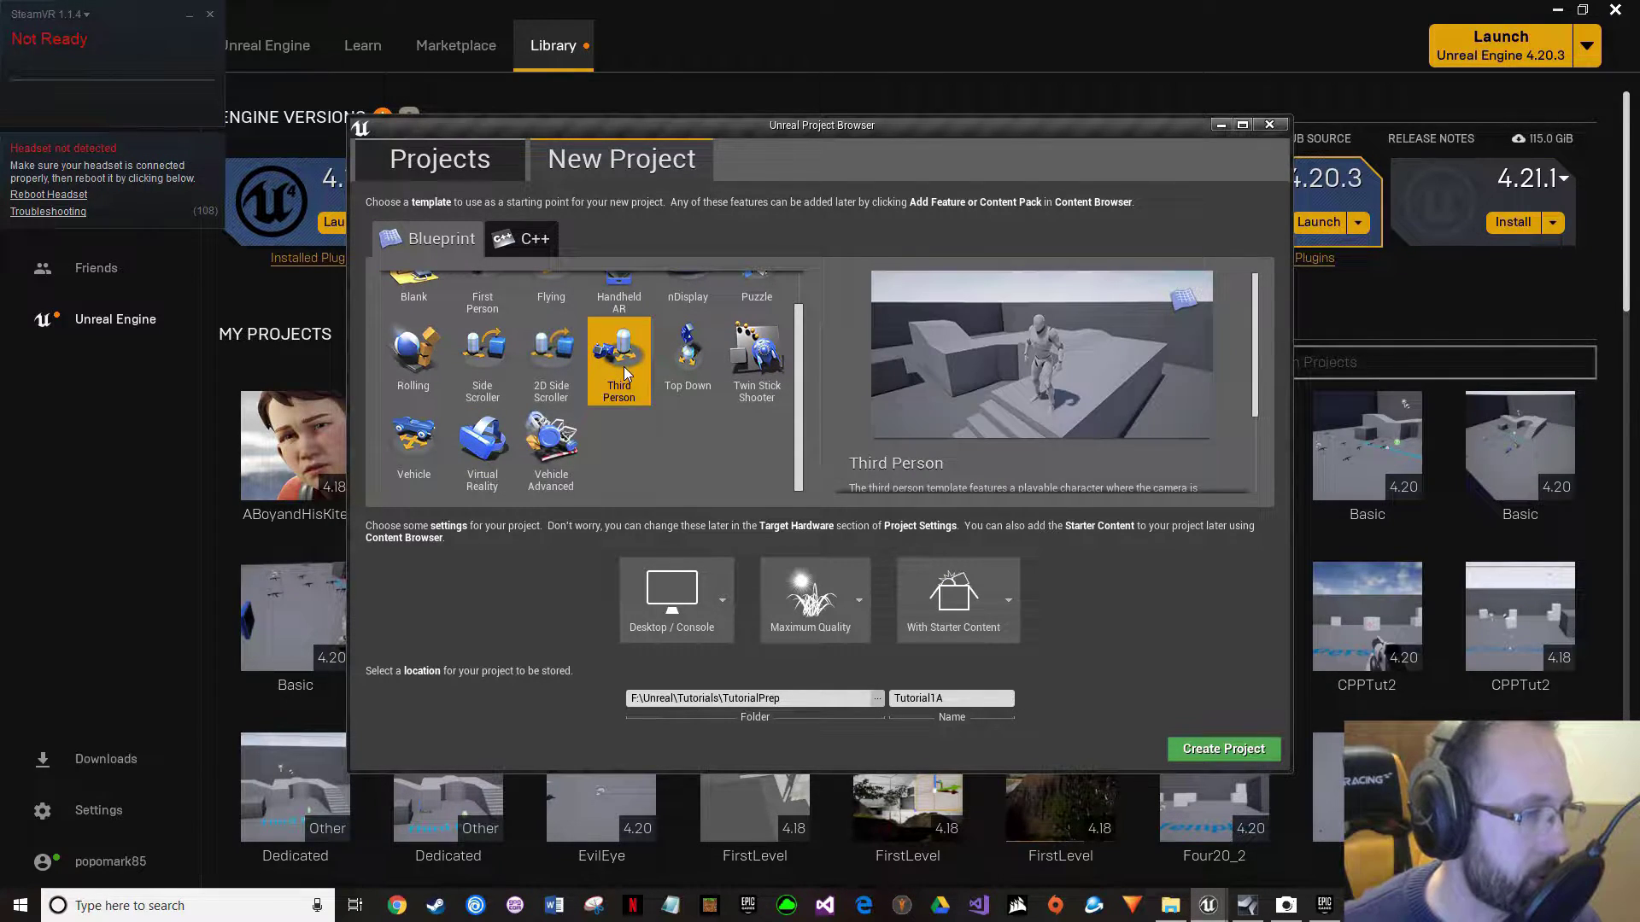
click(1237, 752)
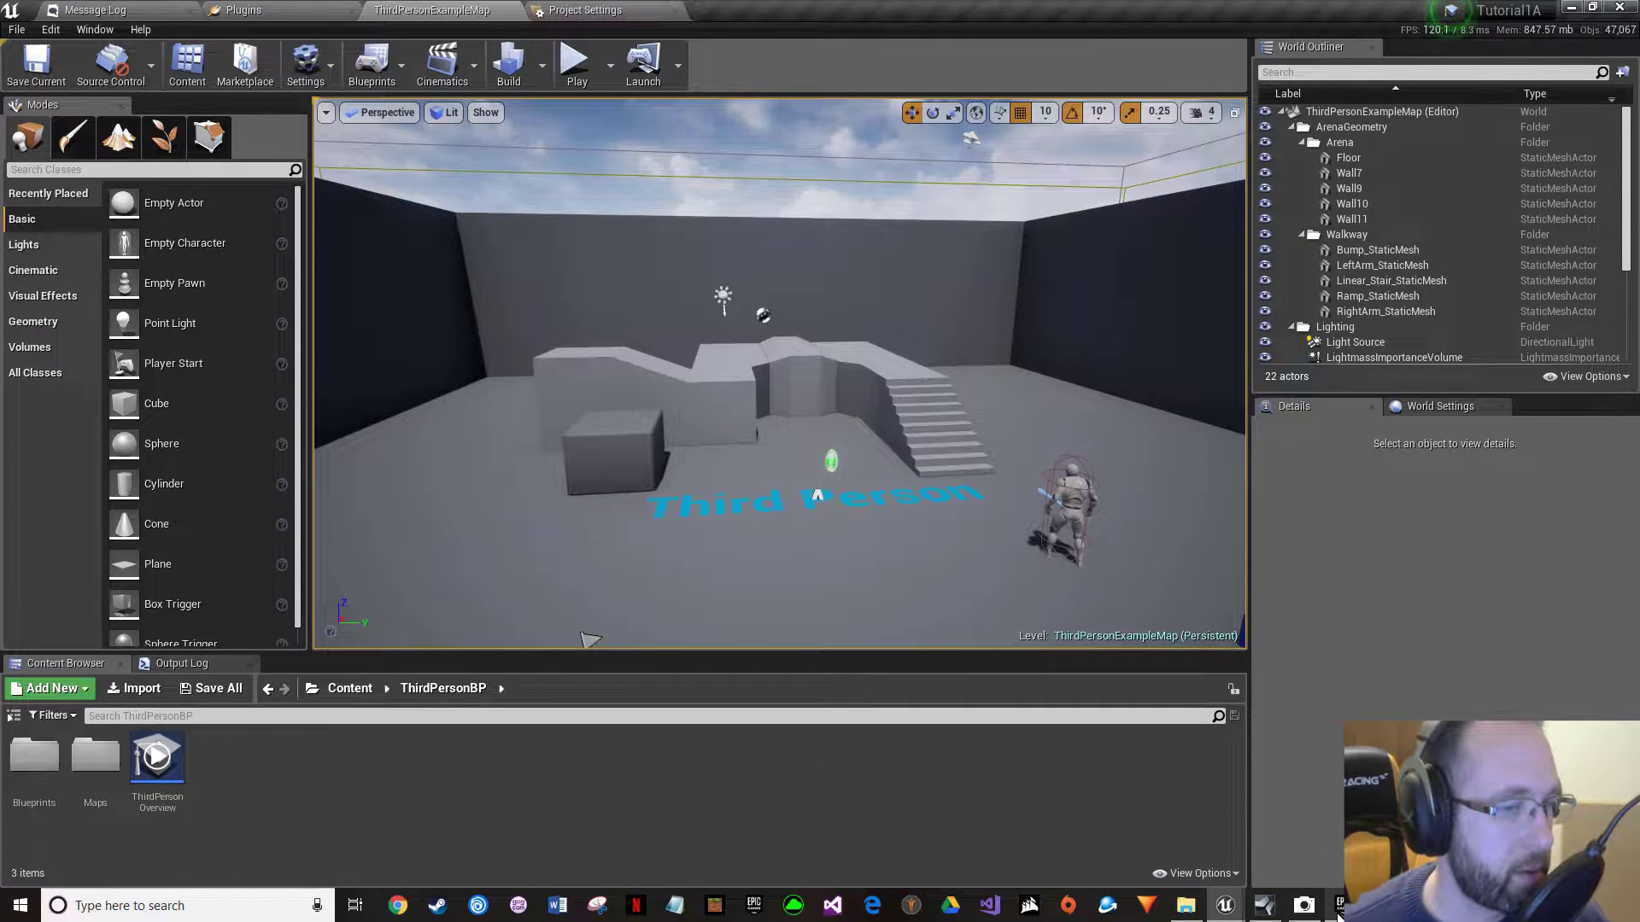
Switch to the Epic Games Launcher and search the Marketplace for "rifle".
click(1339, 906)
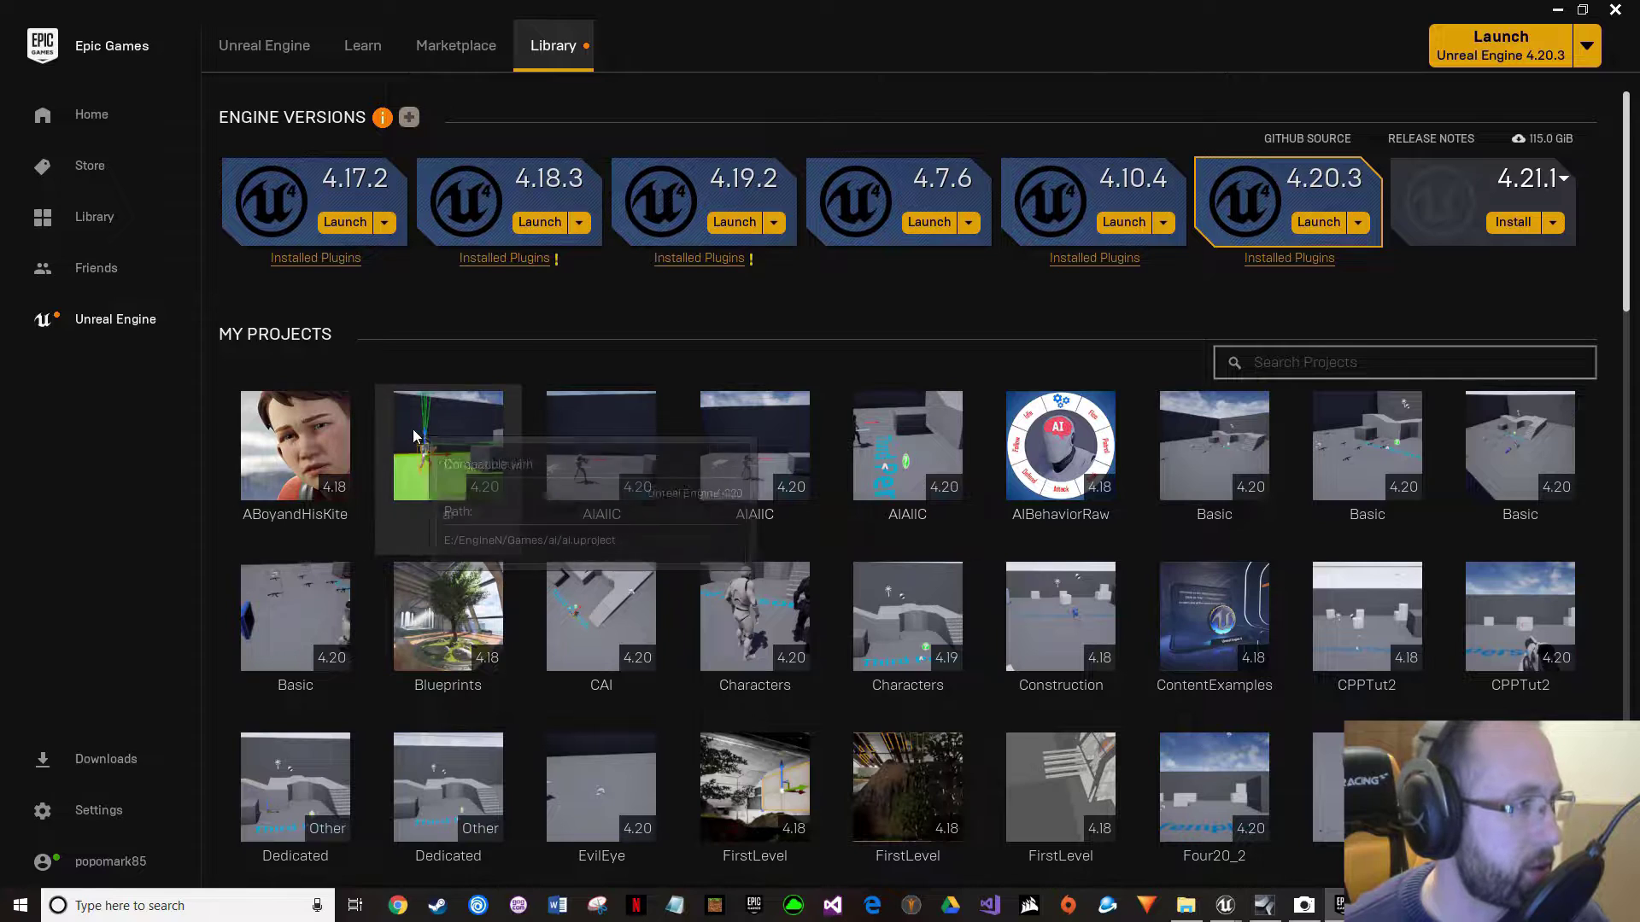
click(429, 67)
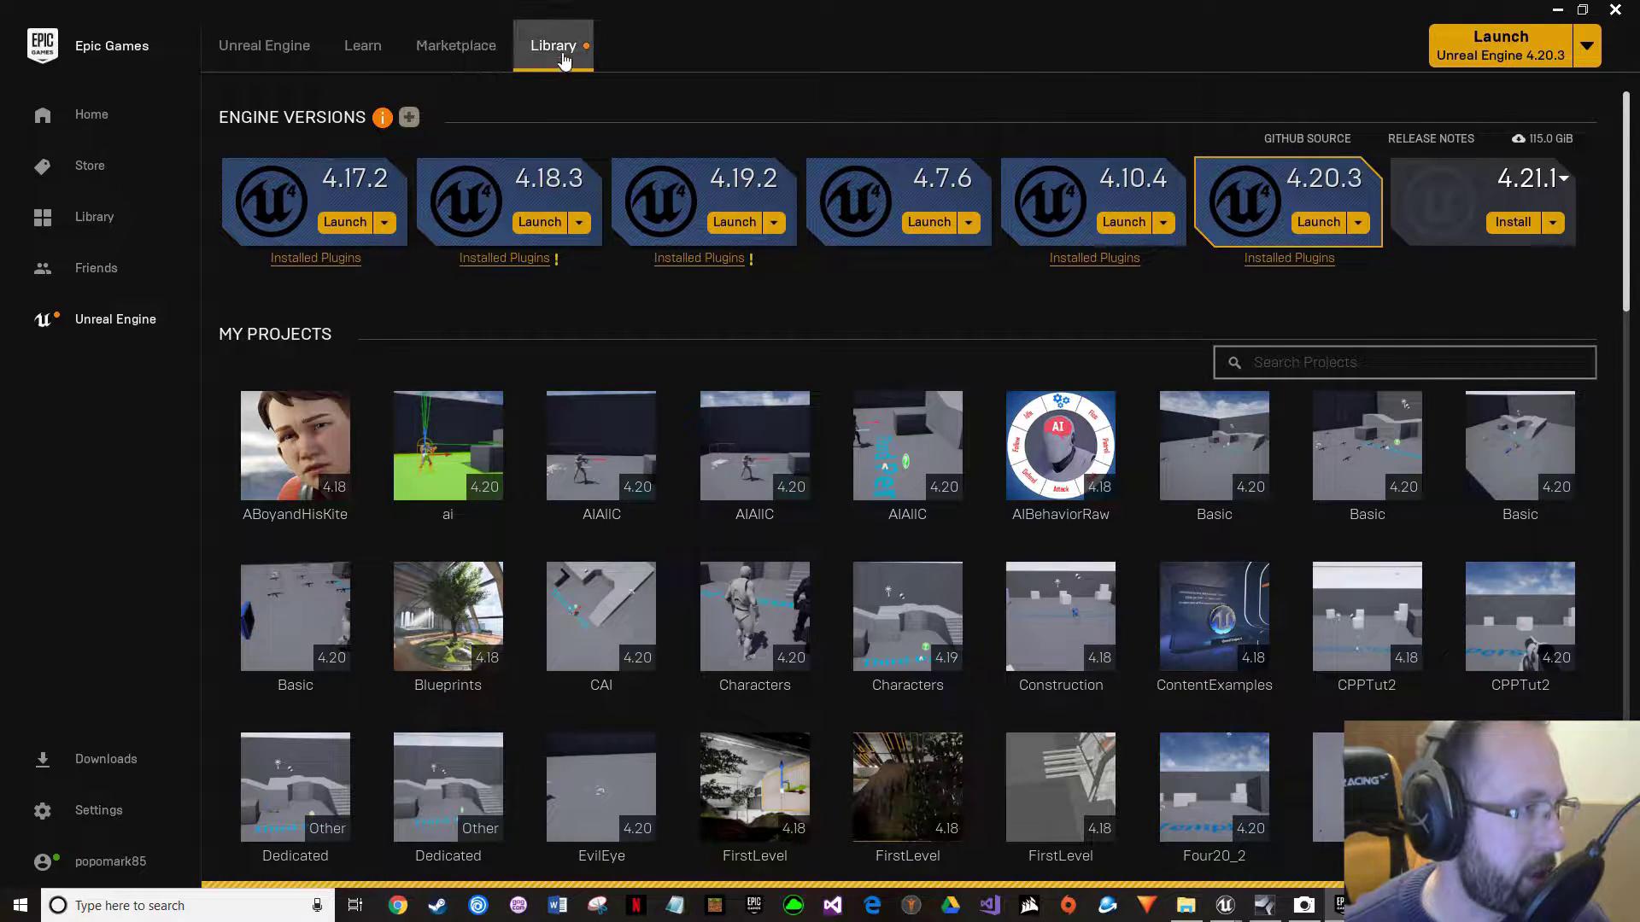
scroll(1023, 603, down, 1)
scroll(1001, 589, up, 1)
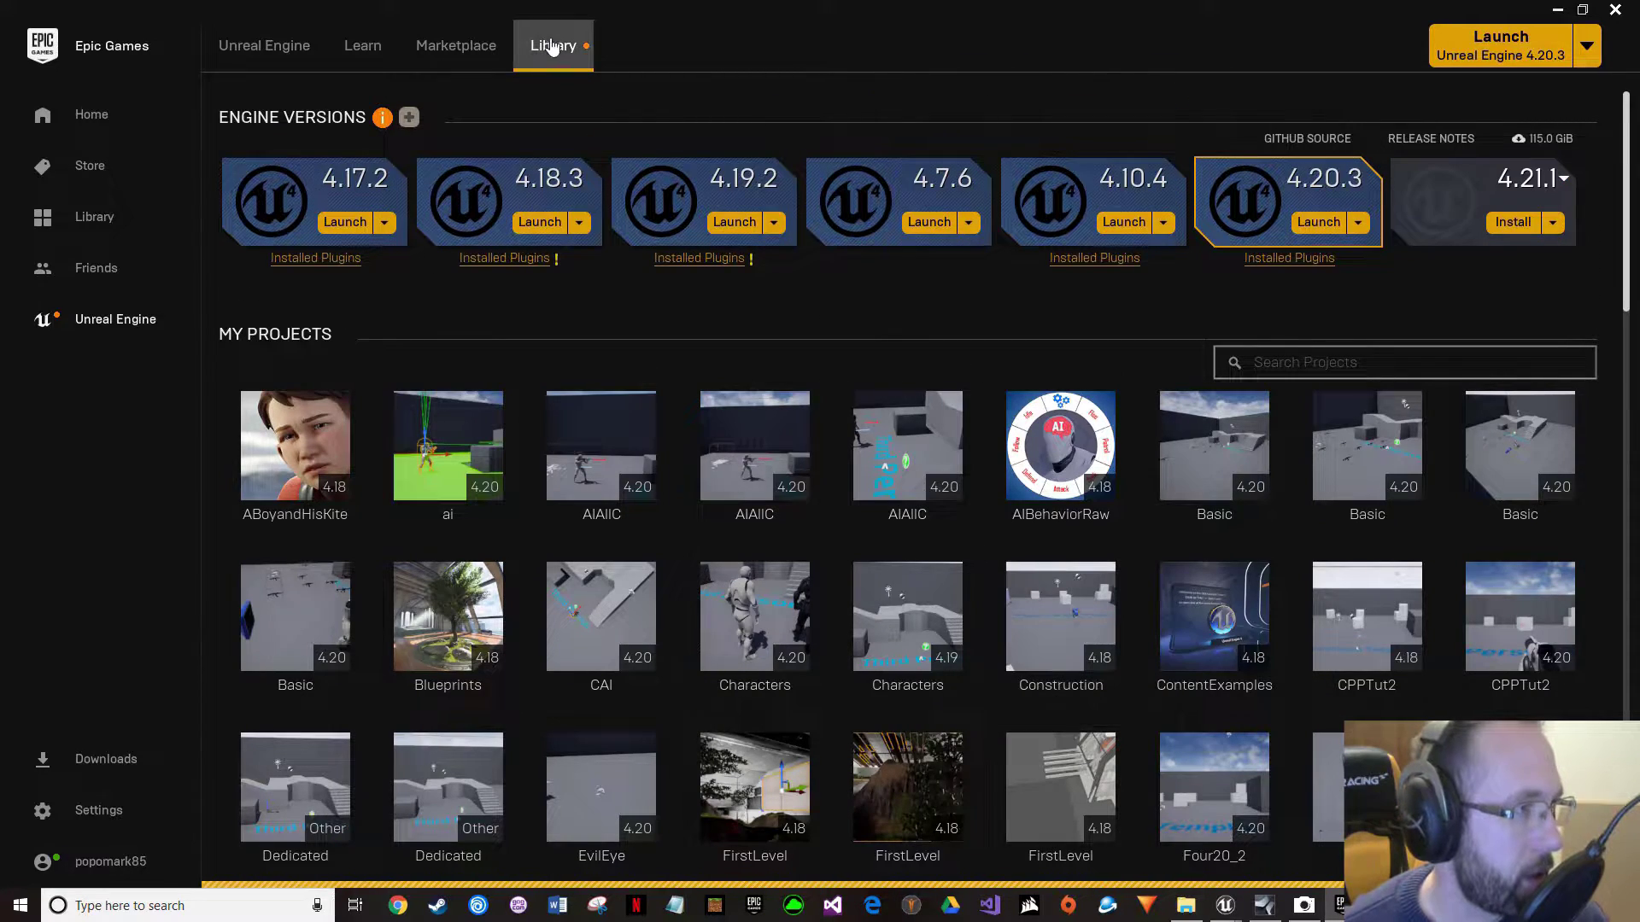
scroll(1004, 572, down, 8)
scroll(1007, 569, down, 8)
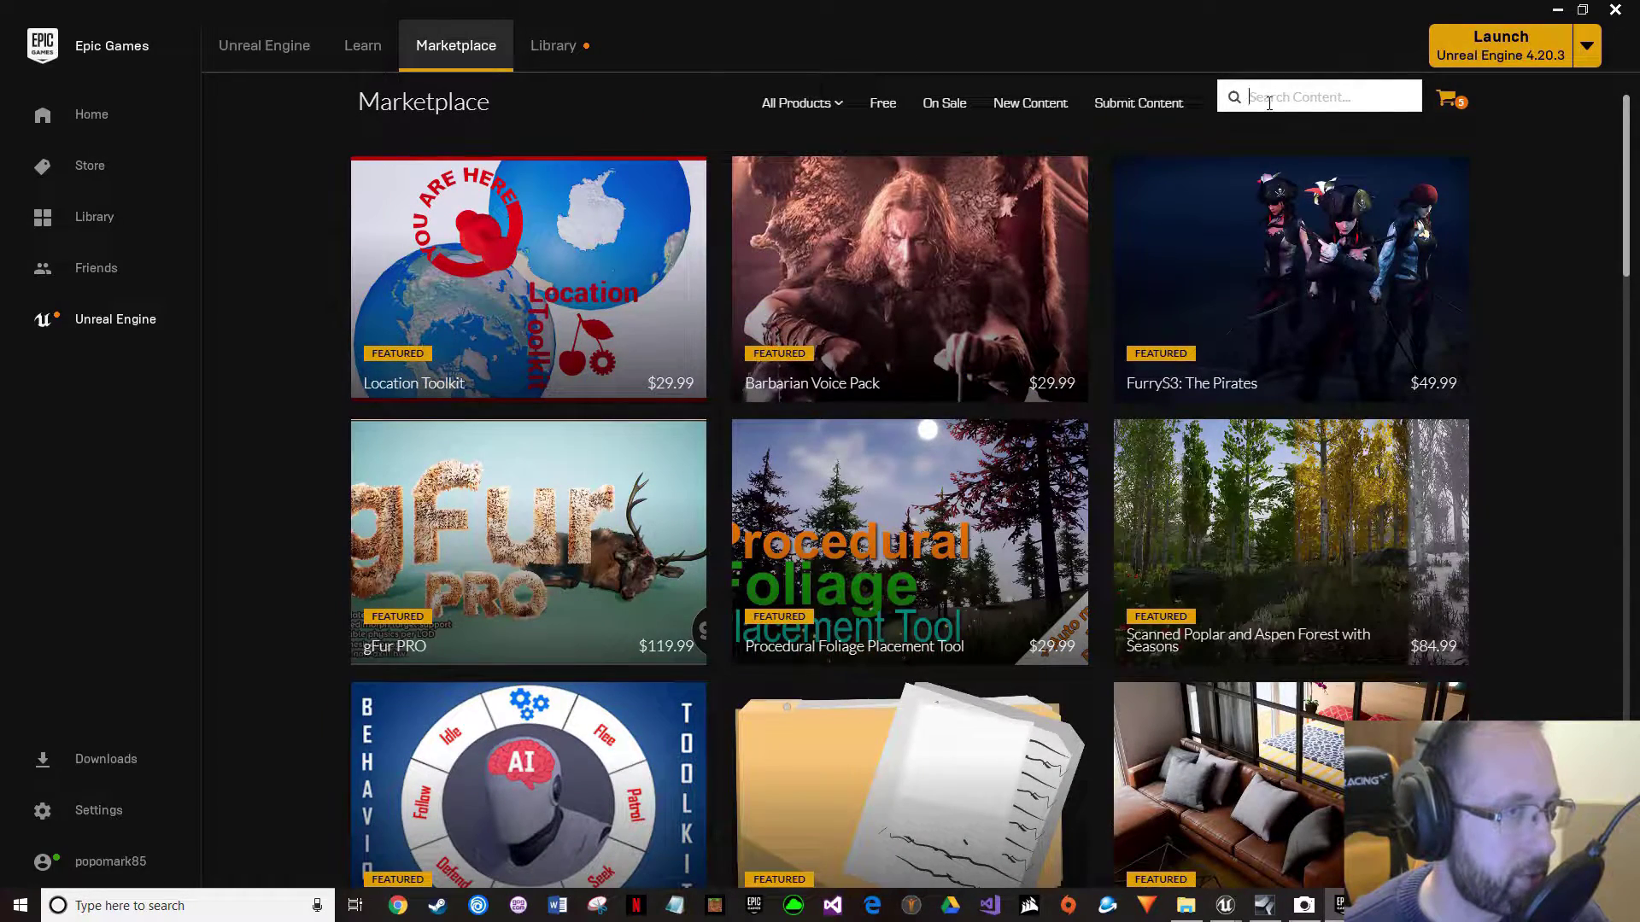
text(rifle)
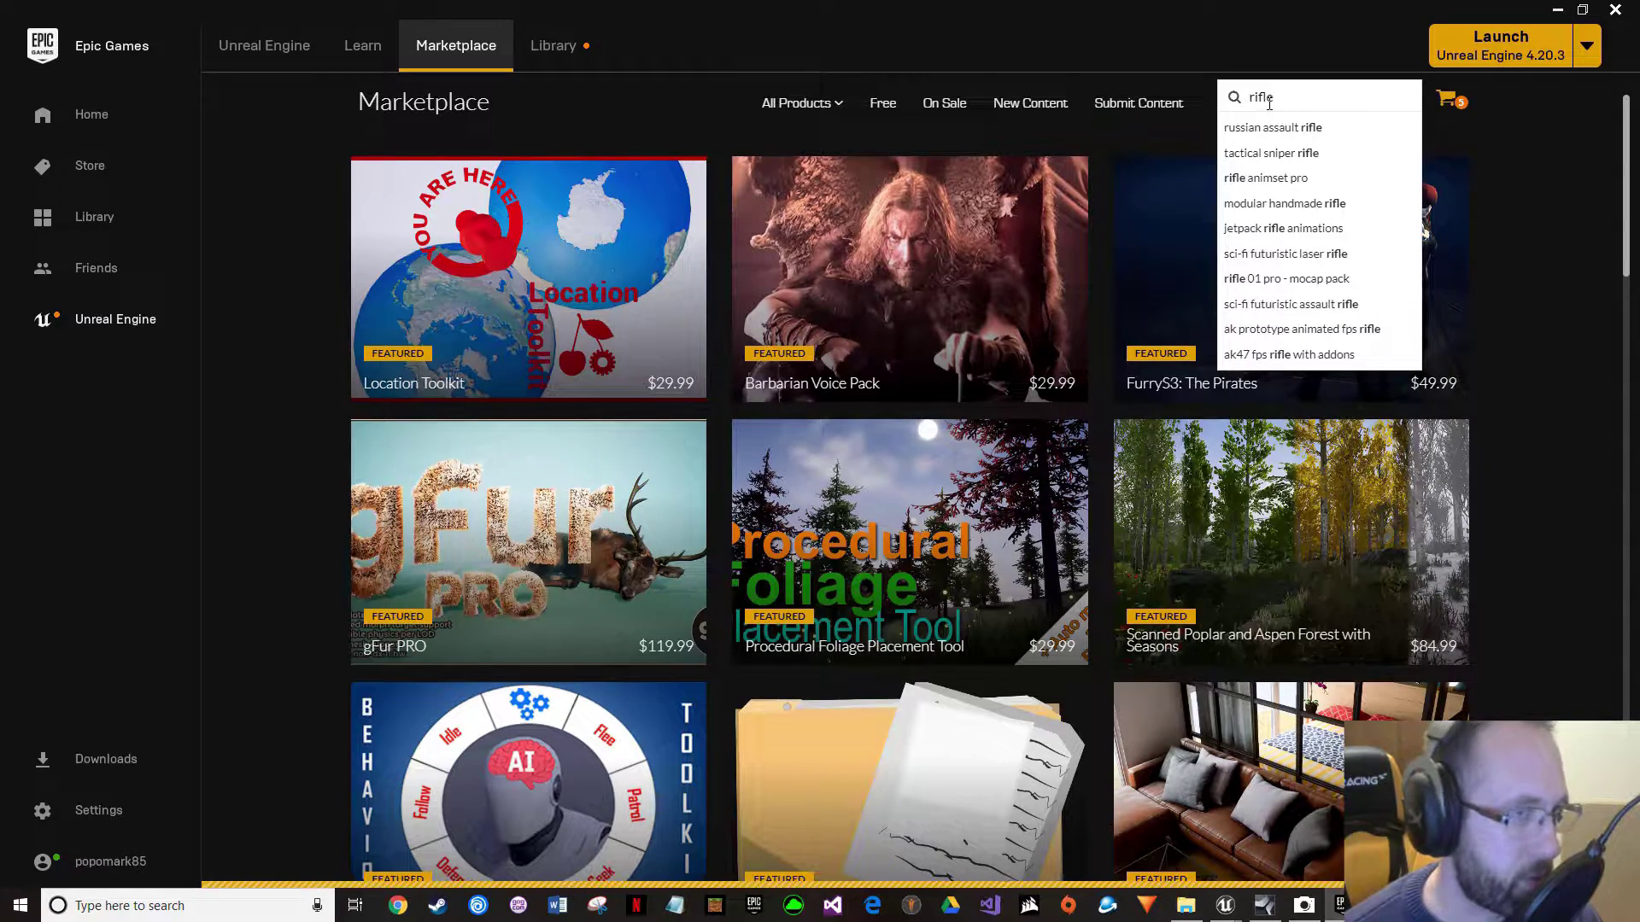
key(Return)
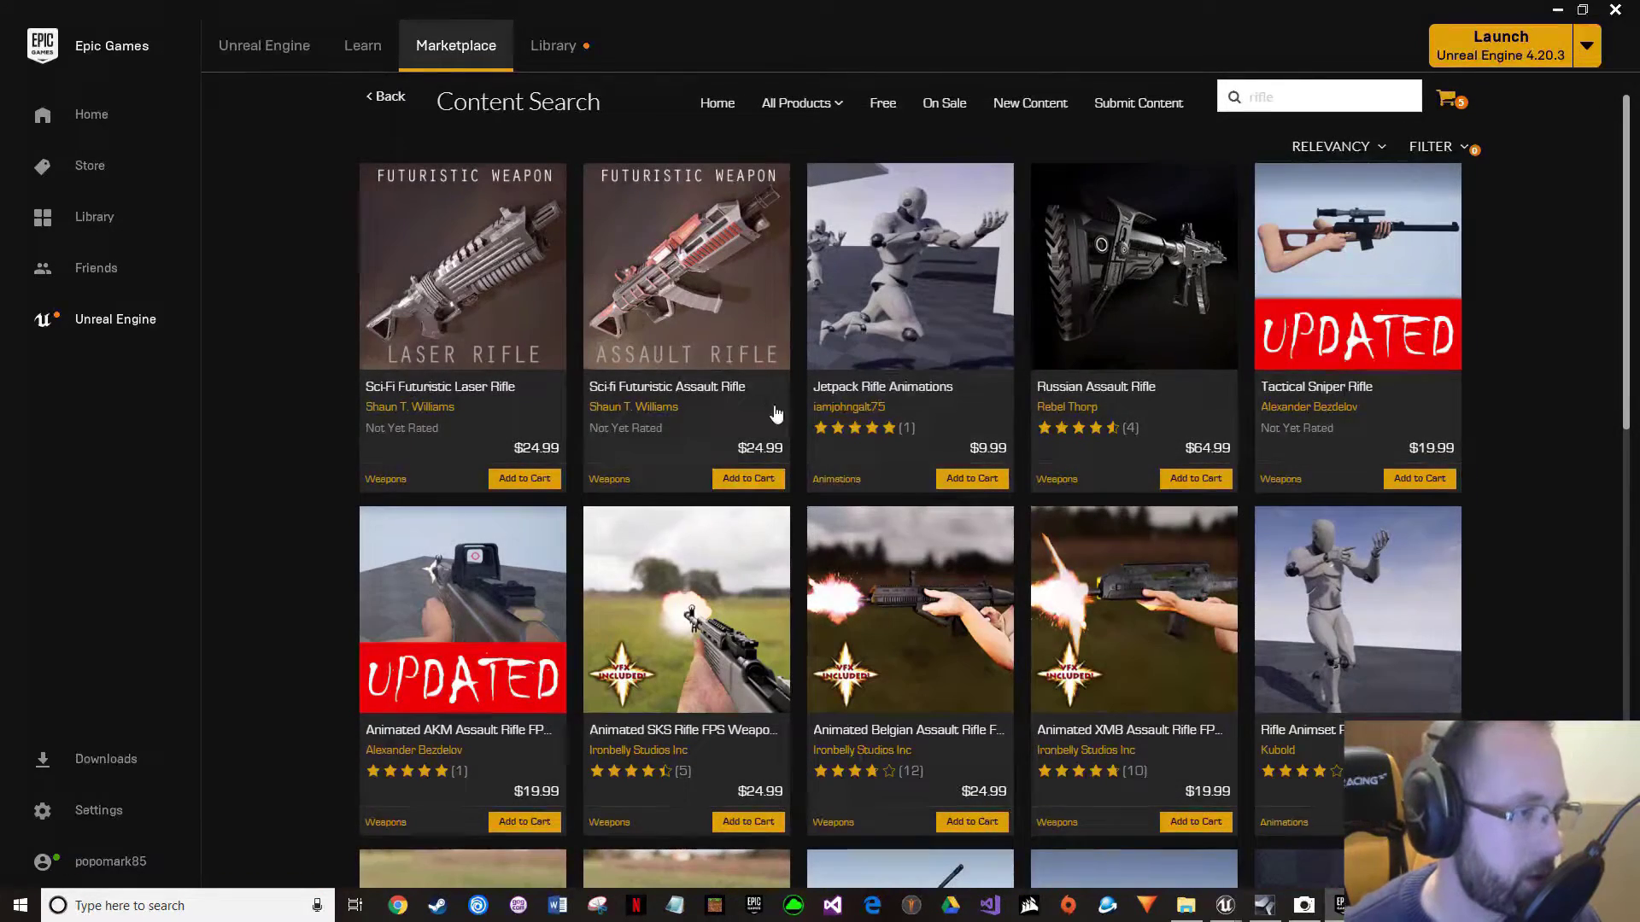
Open the Rifle Animset Pro product page and add the asset pack to the Tutorial1A project.
click(1341, 635)
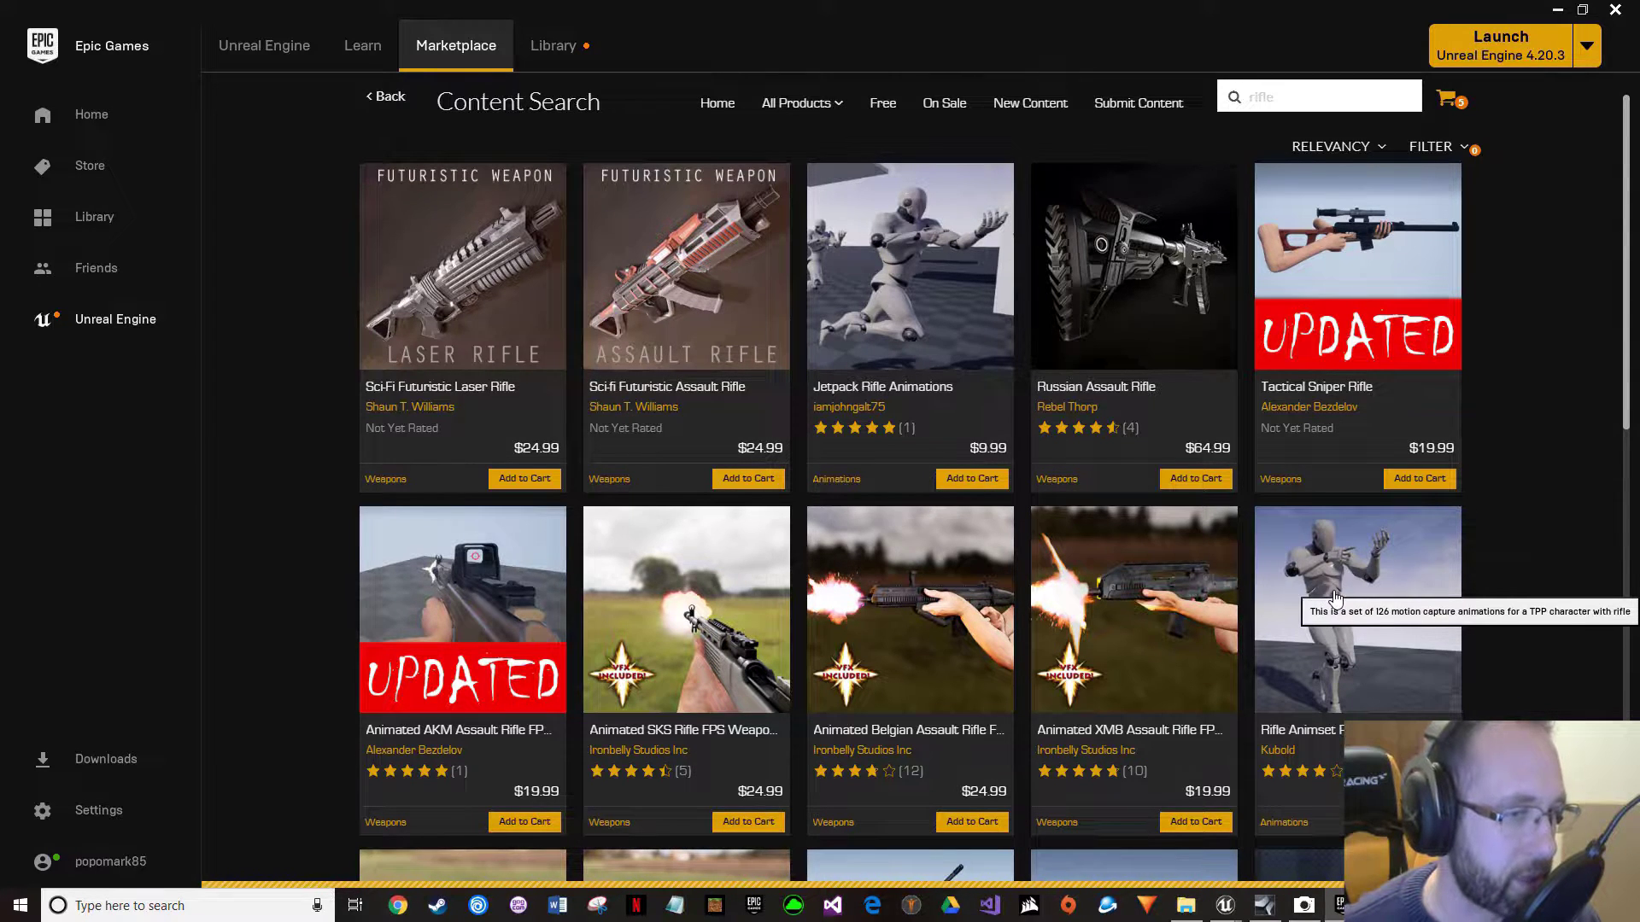
click(1336, 595)
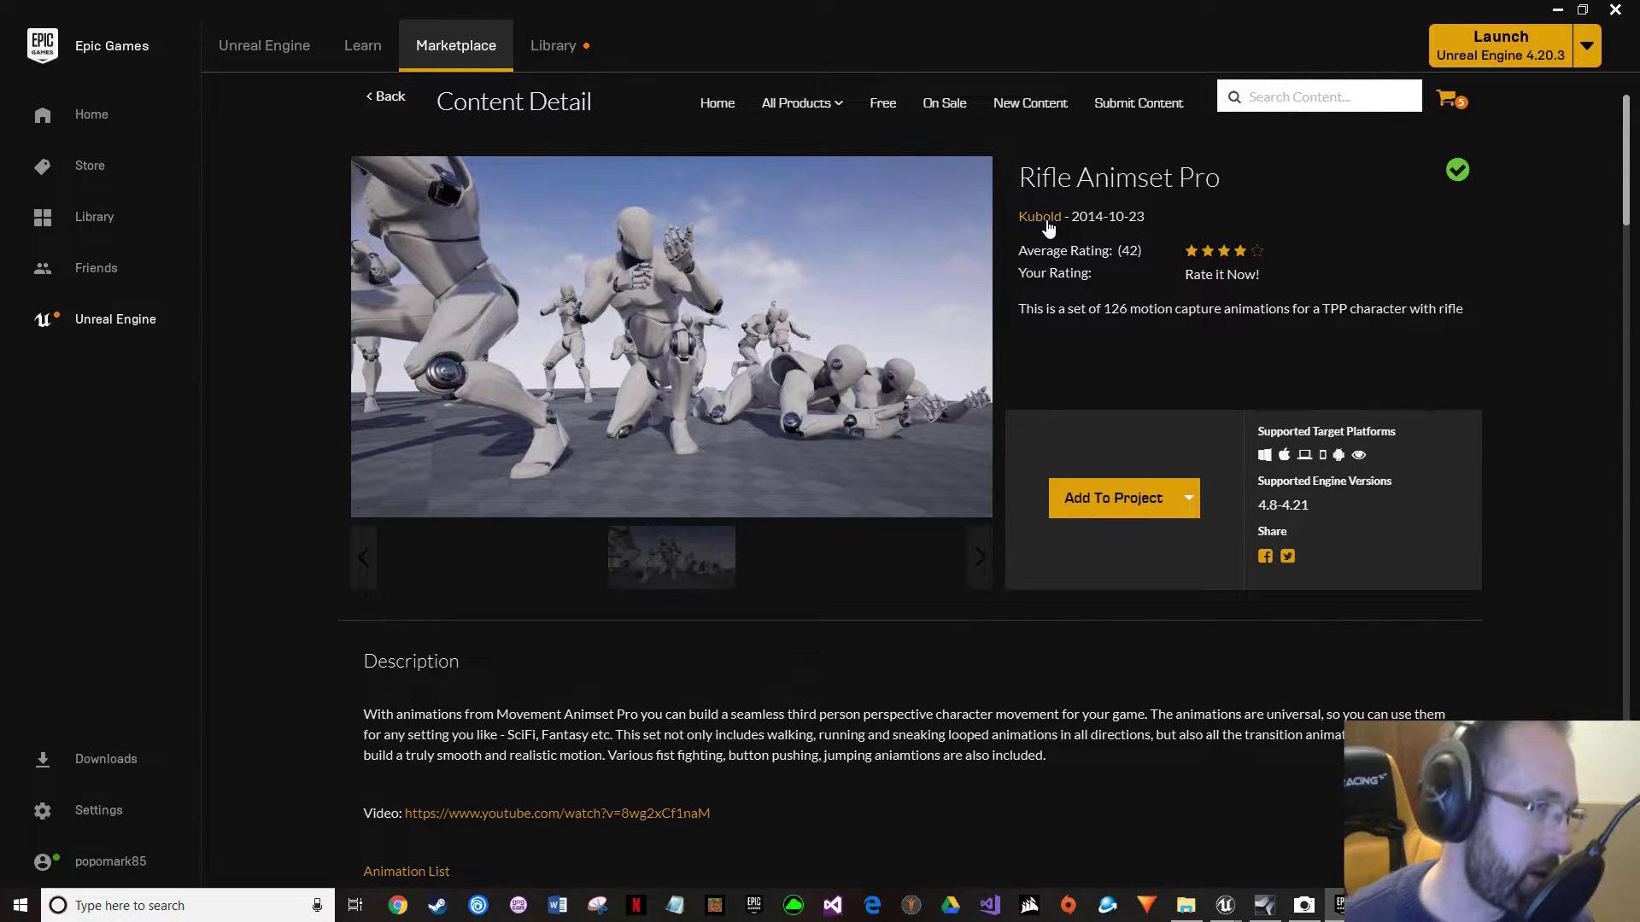
click(1110, 497)
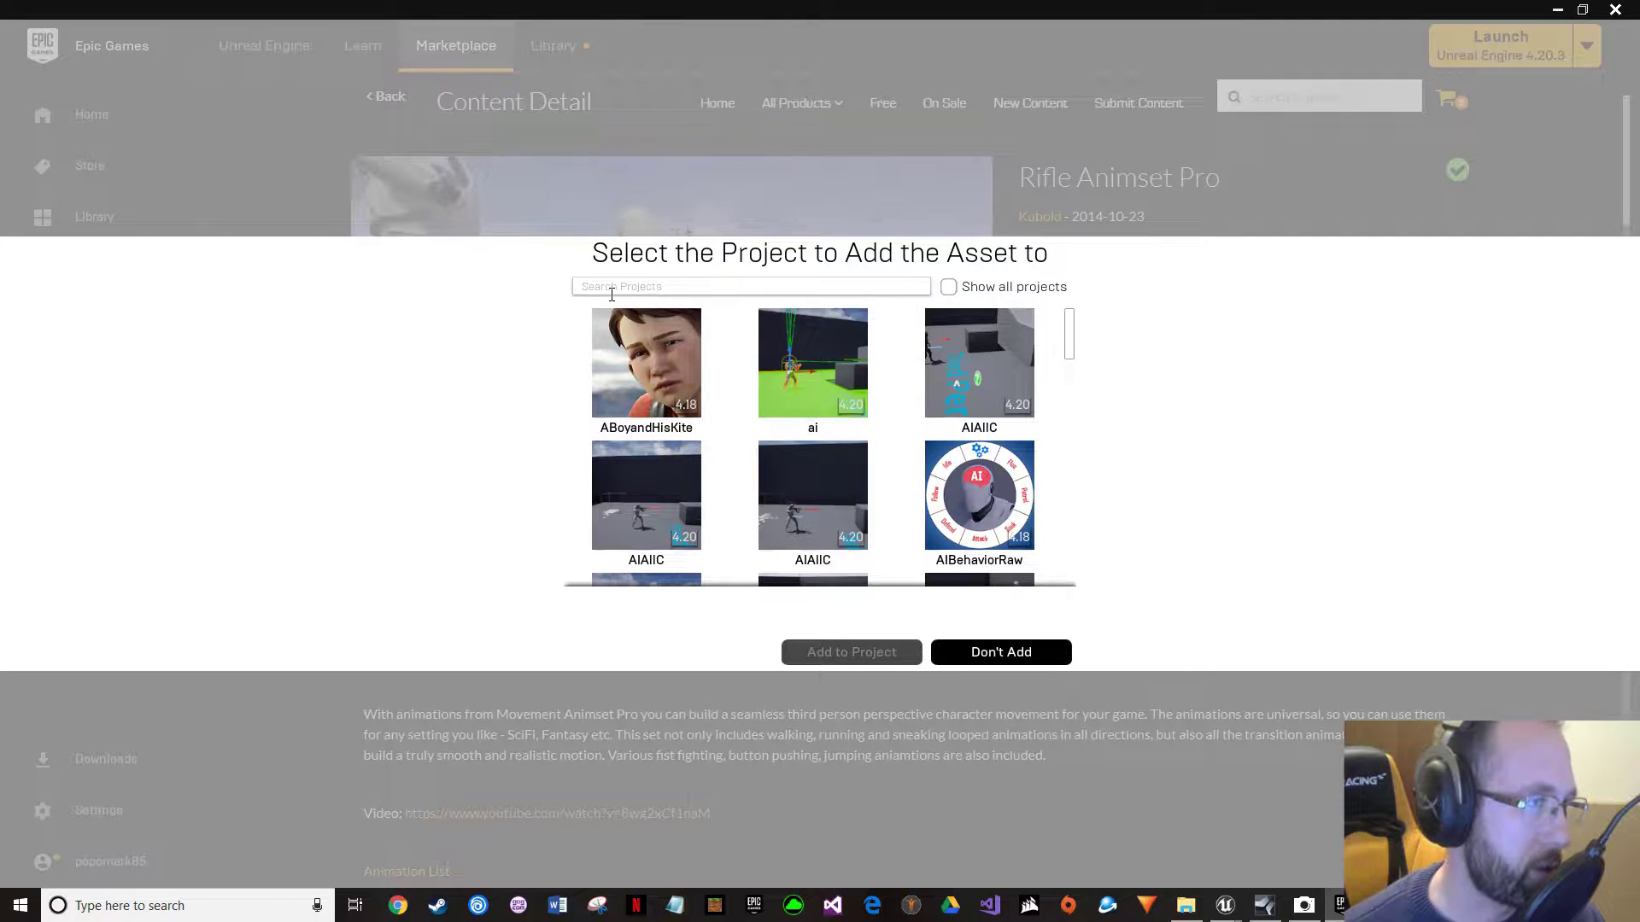
text(tut)
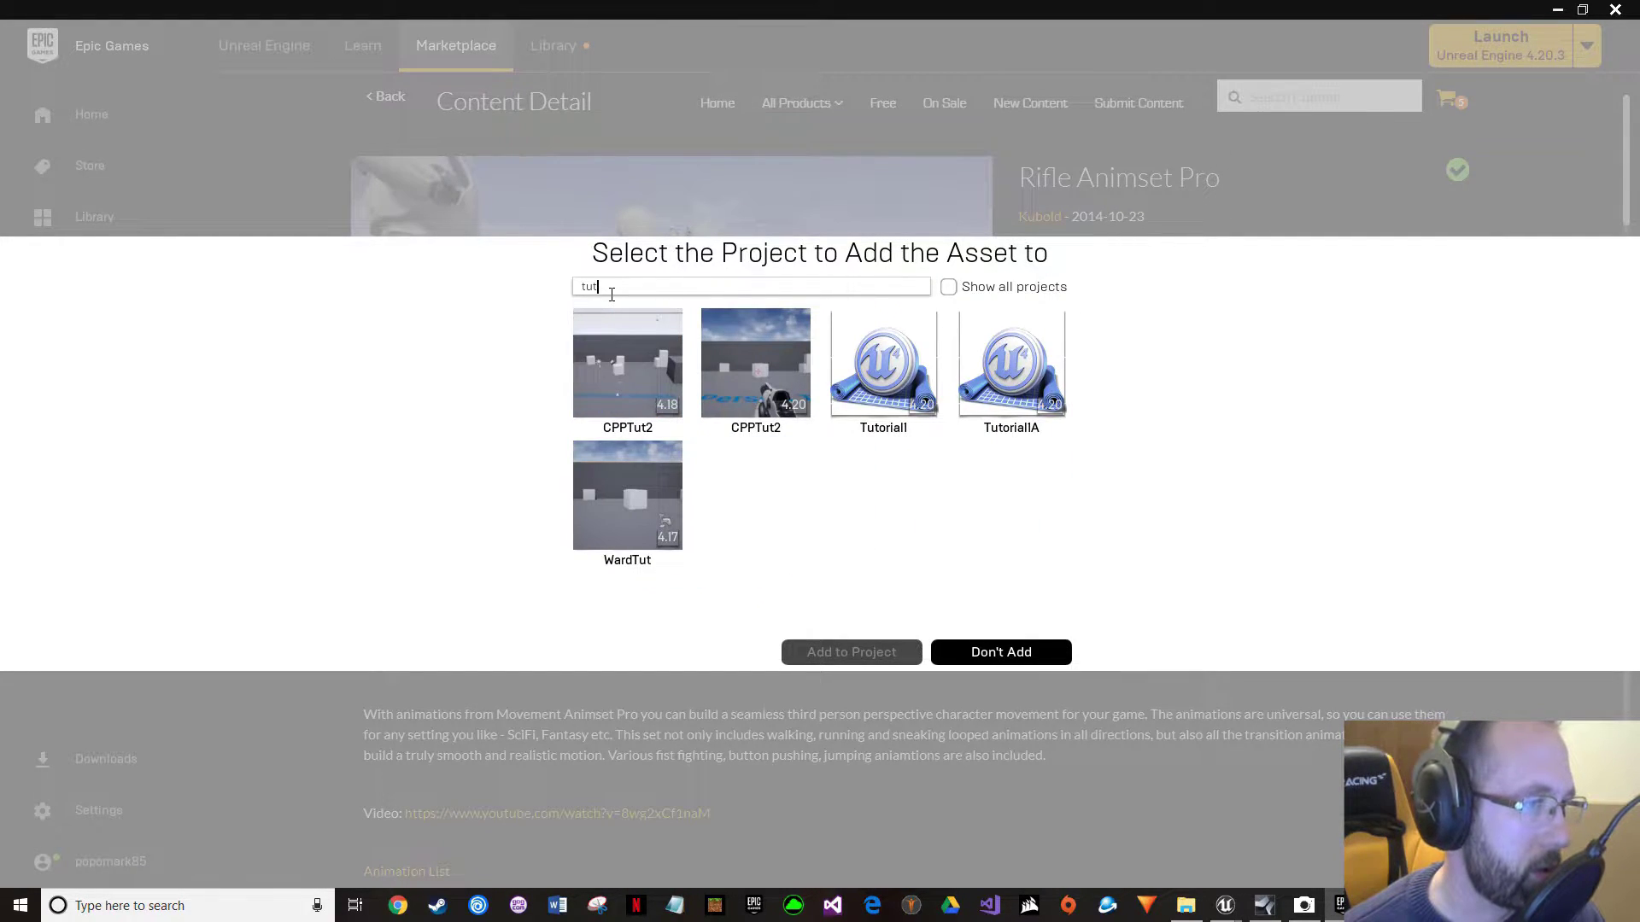
click(1056, 350)
click(855, 655)
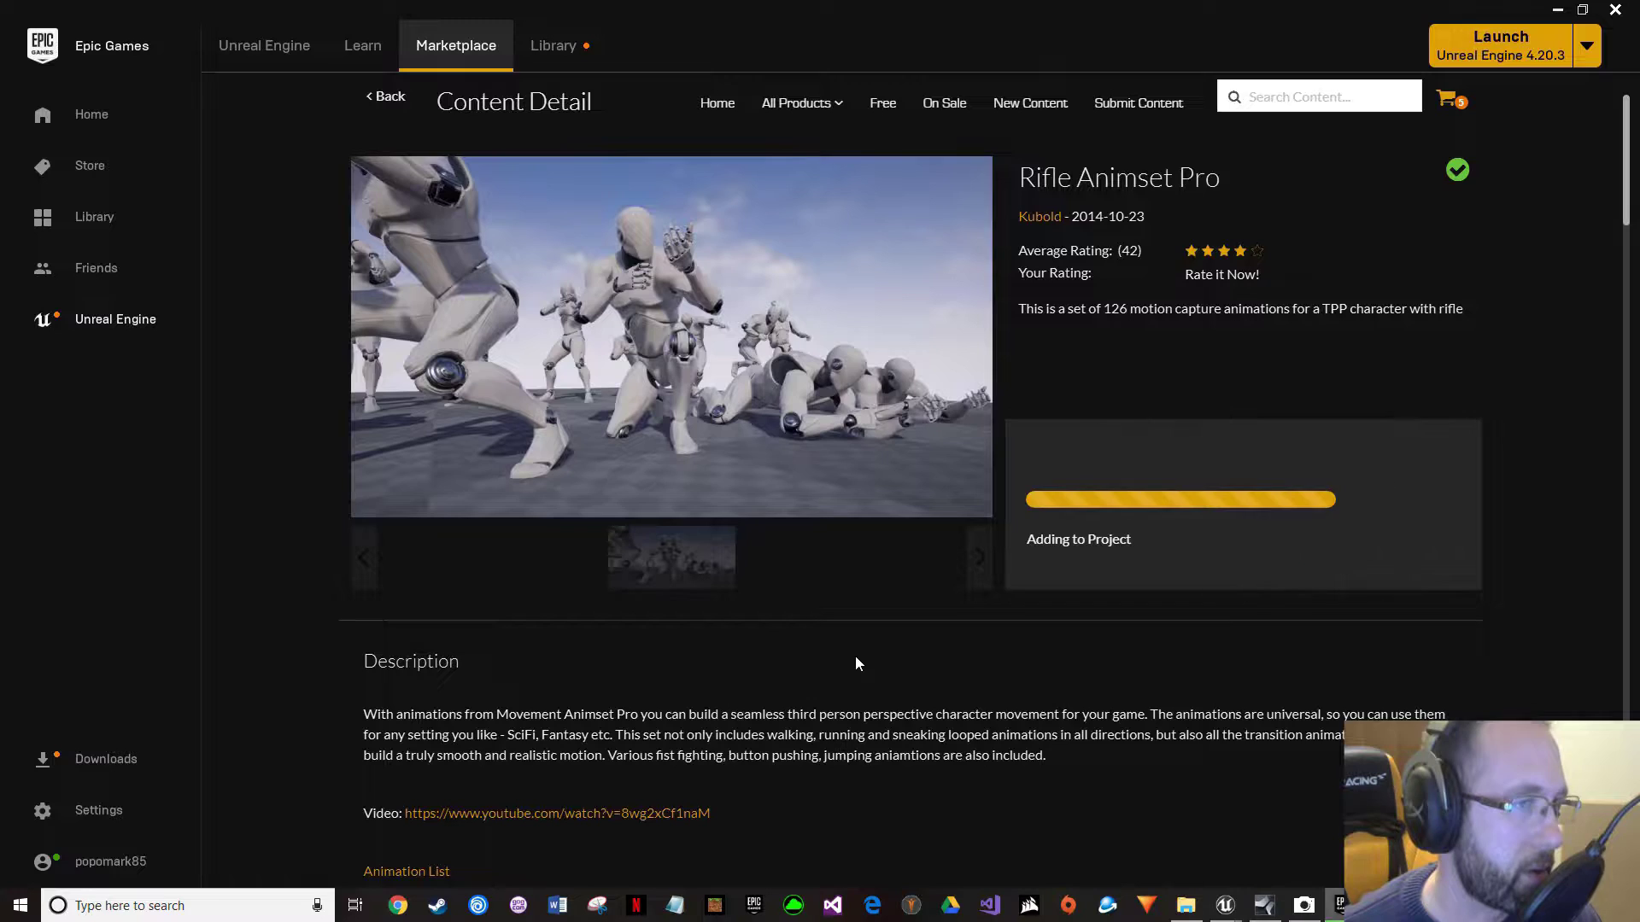
Look through the owned asset packs in the Library's Vault.
click(543, 48)
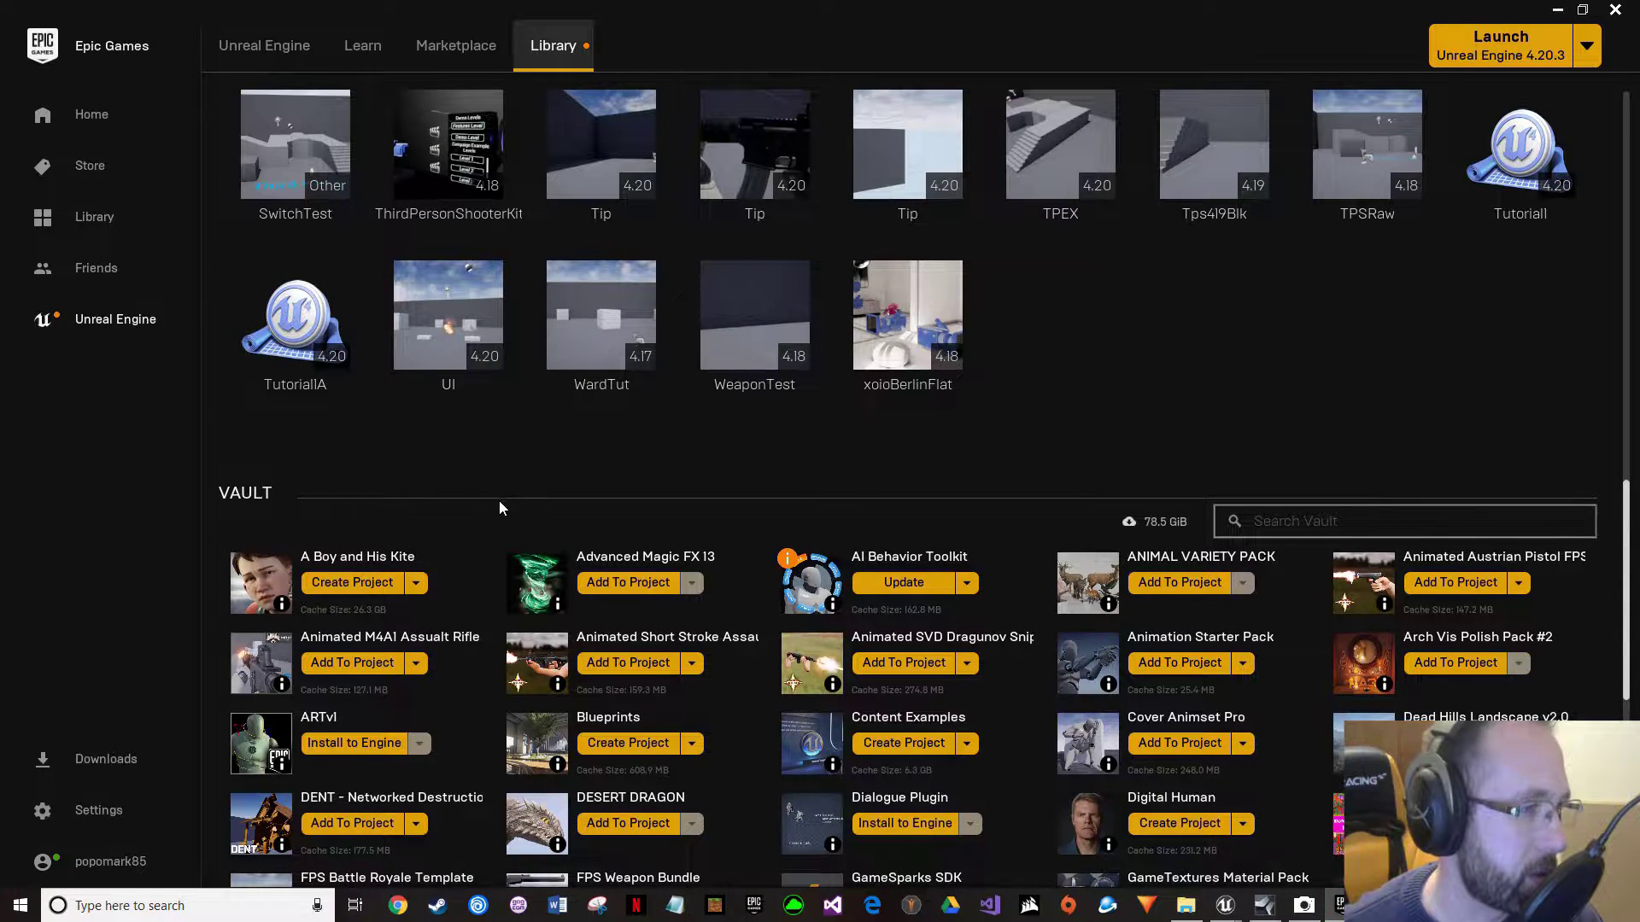
scroll(499, 508, down, 2)
scroll(615, 566, down, 5)
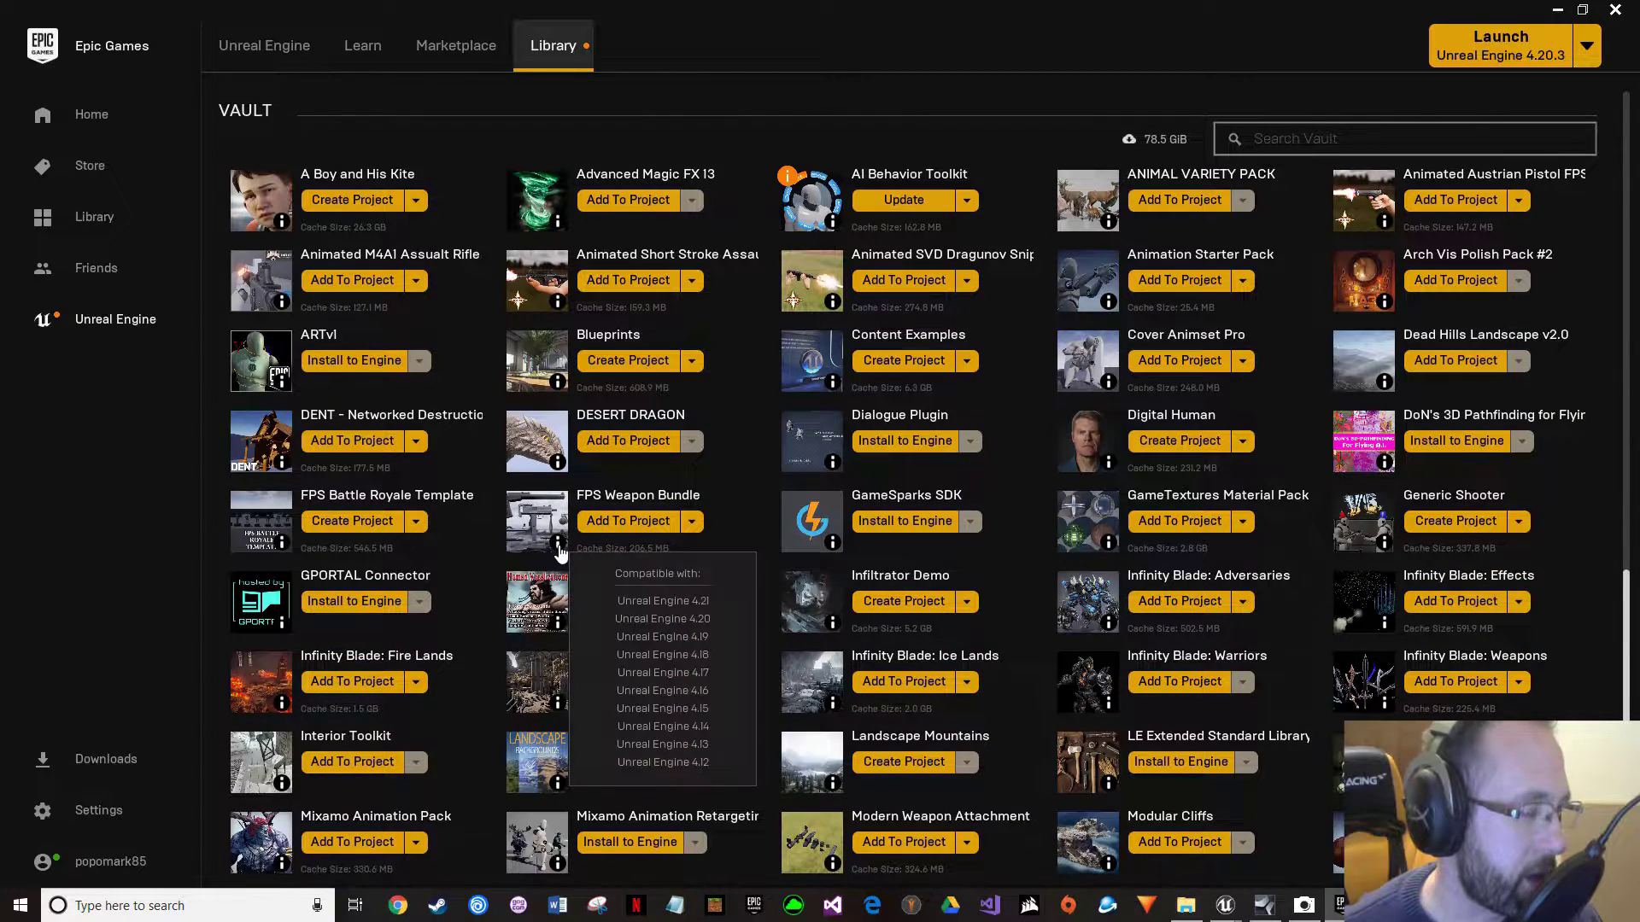
scroll(617, 538, up, 11)
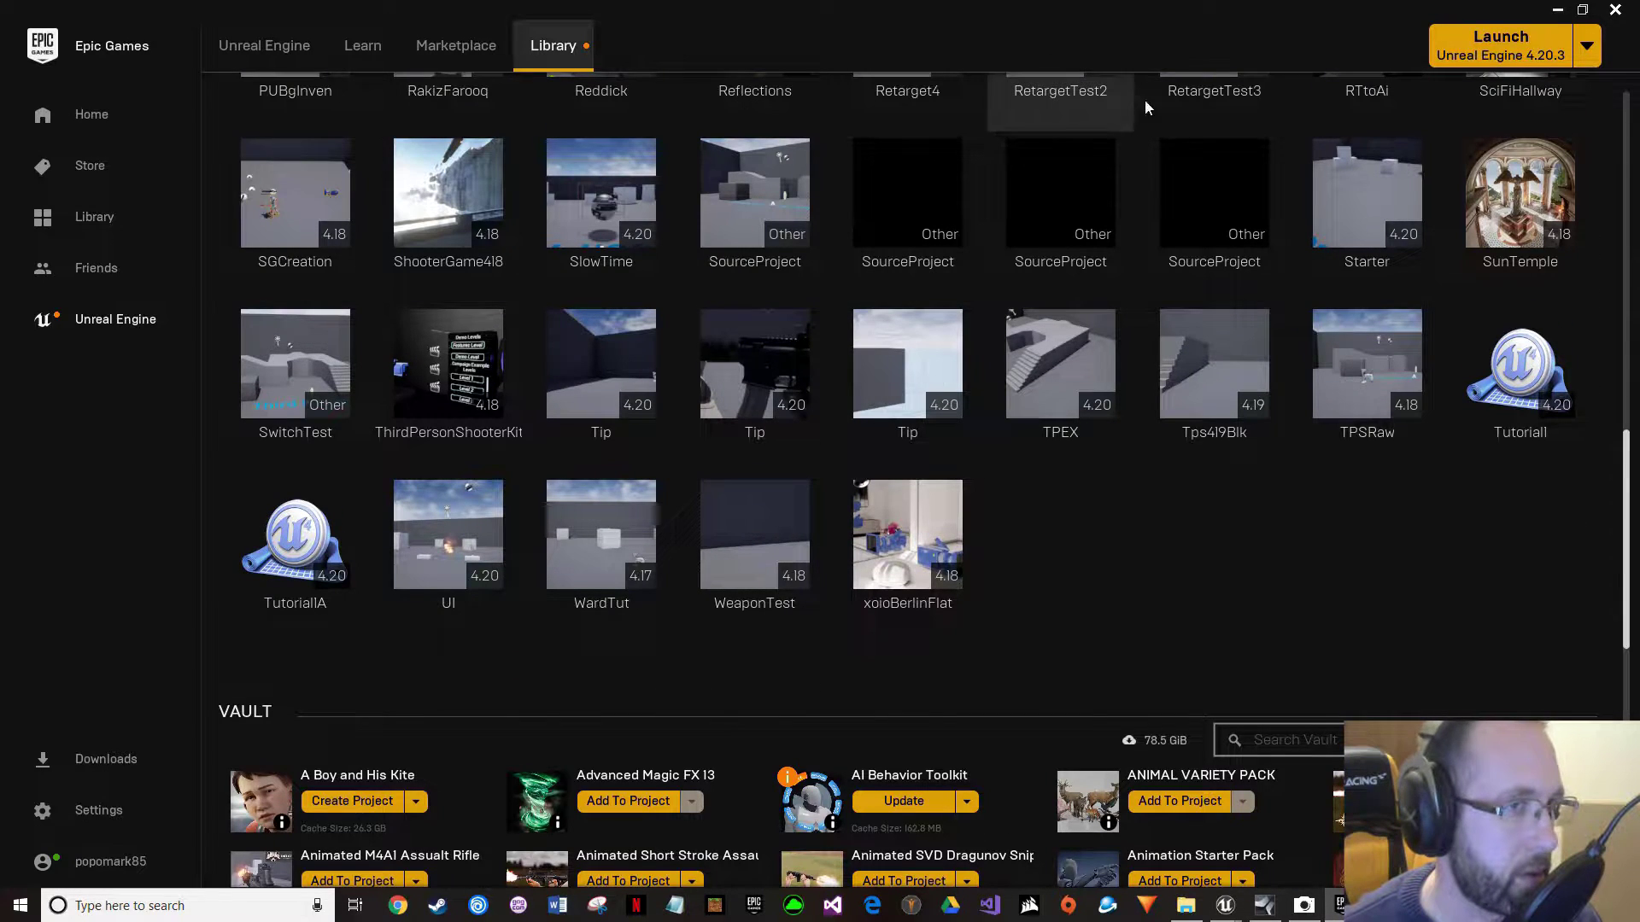
Return to the Unreal Editor, show the Content Browser's folder tree and open the RifleAnimsetPro folder.
click(1563, 12)
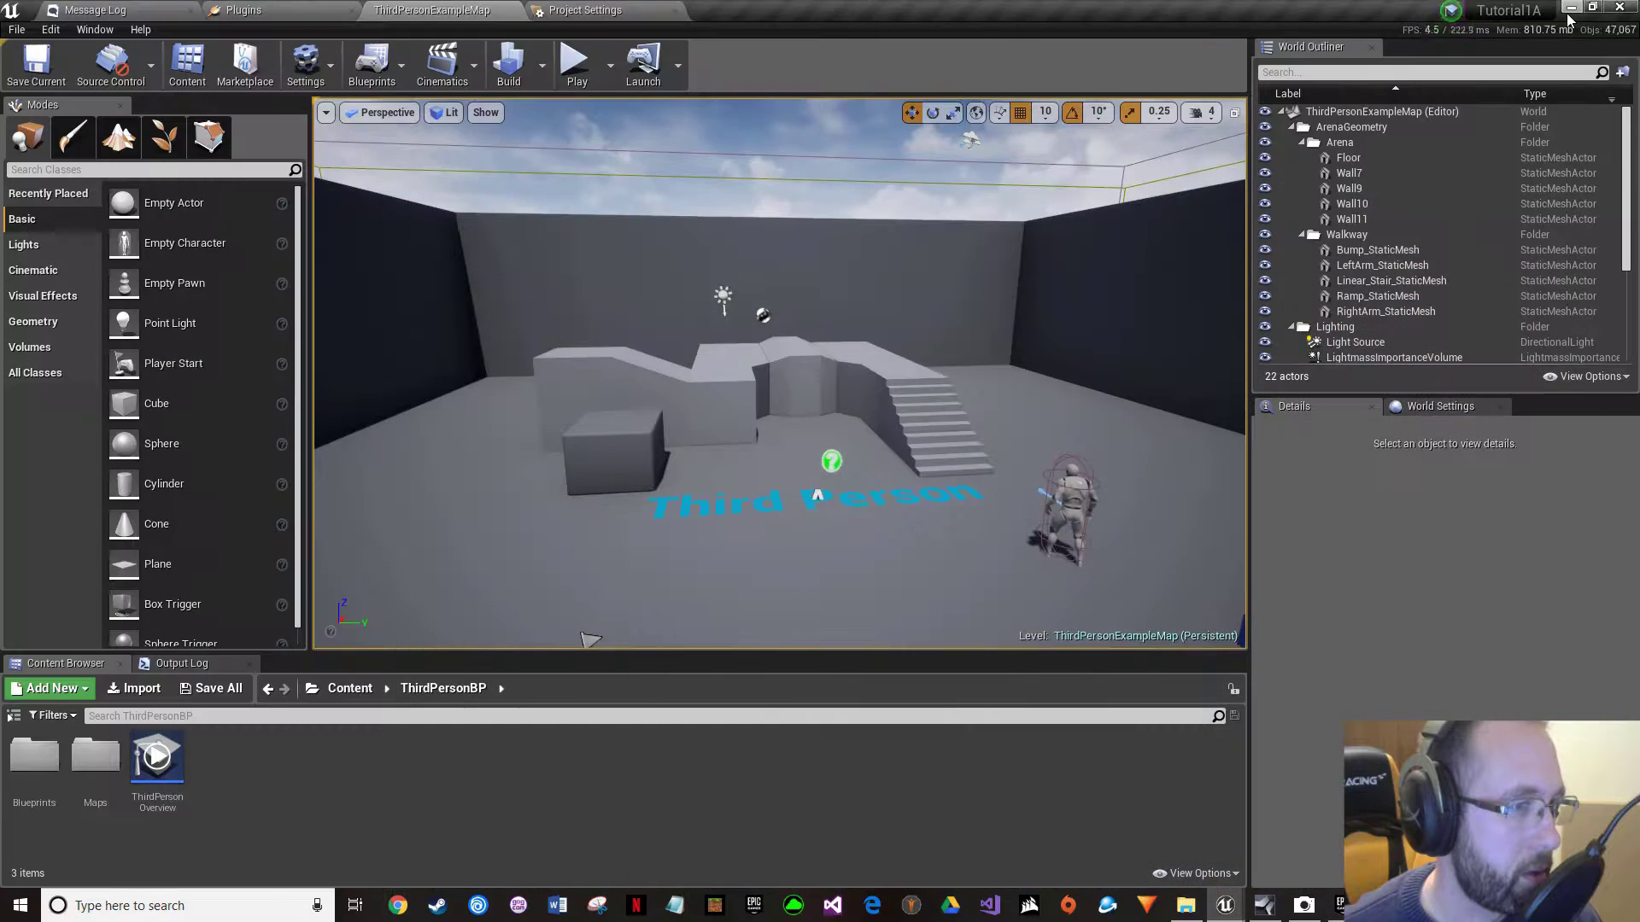
click(14, 716)
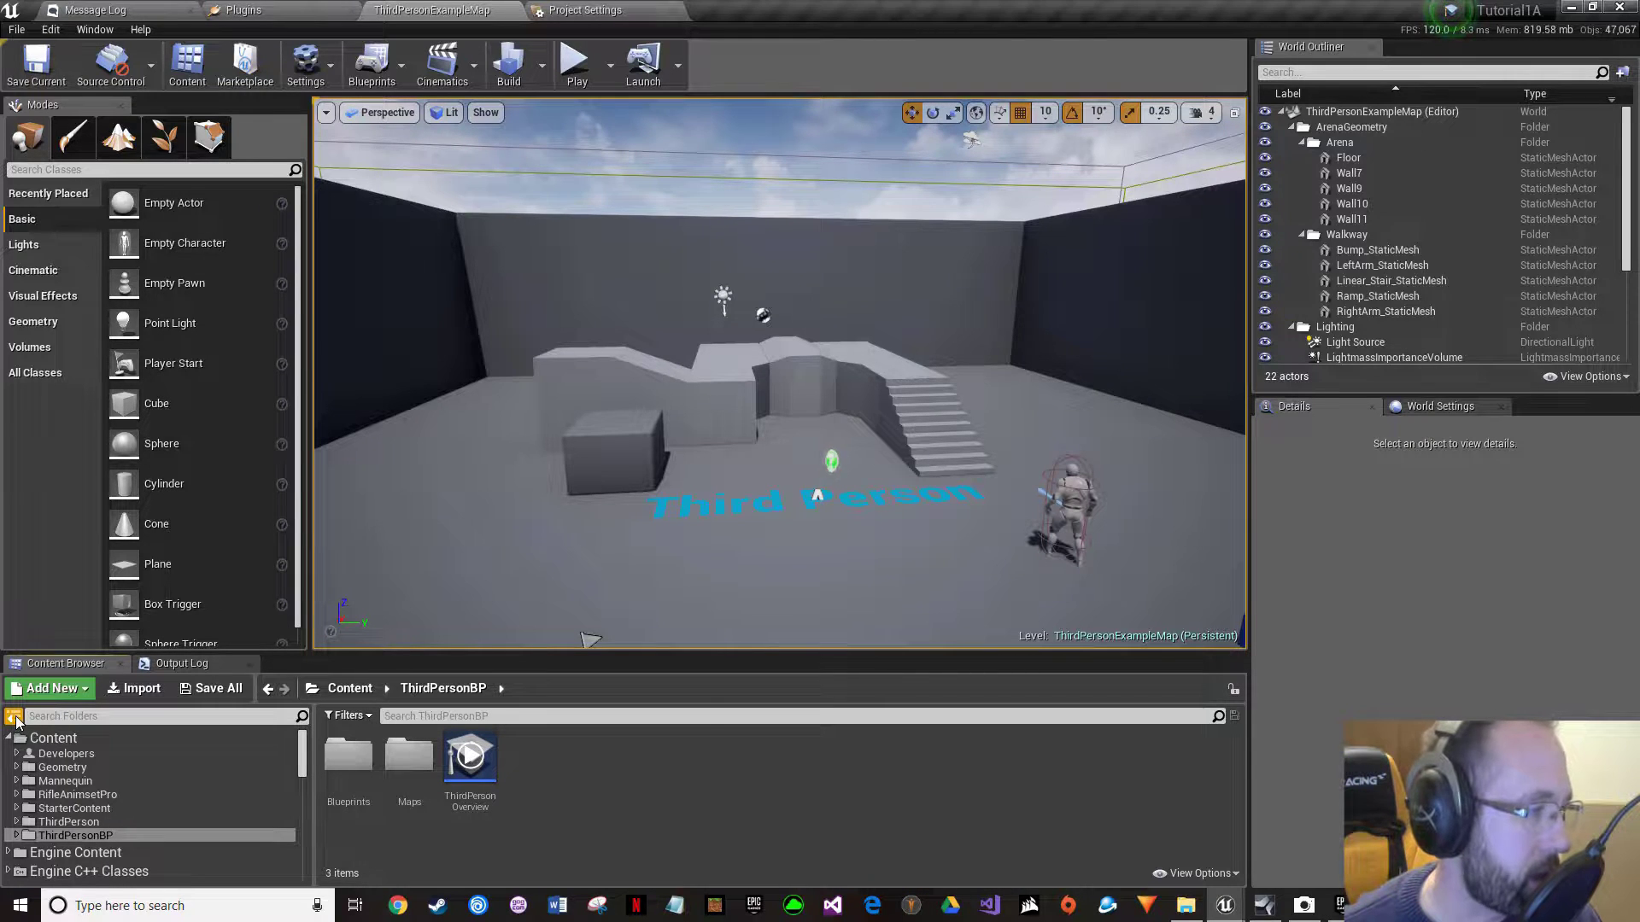
click(72, 796)
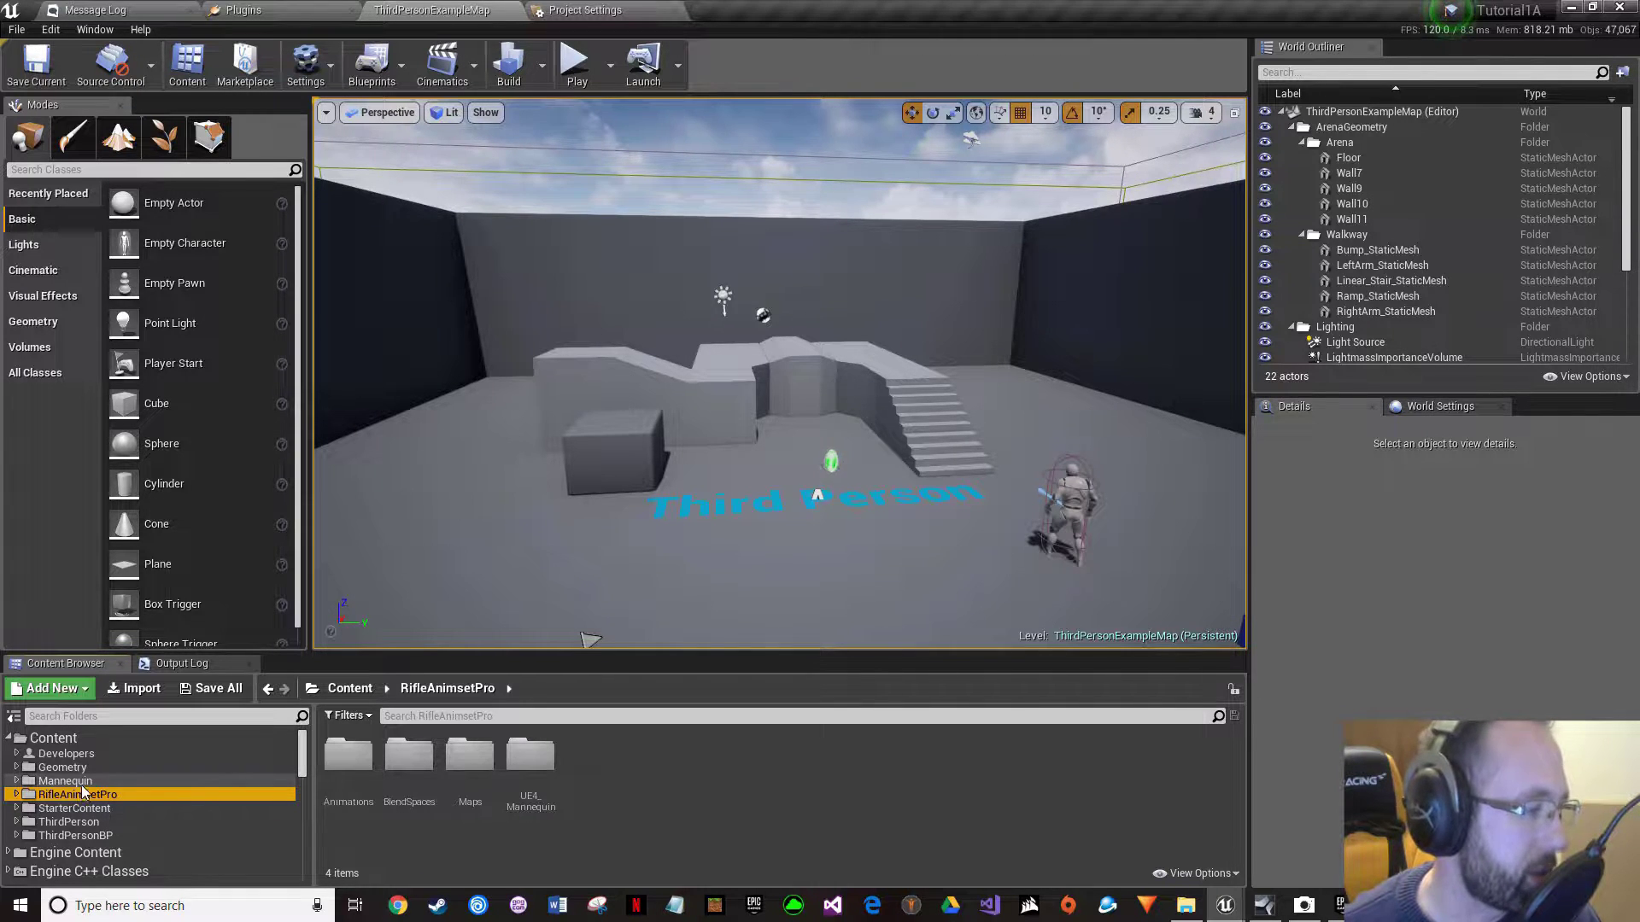
Play-test the third-person level by running and jumping the character around the arena in all directions, and end the session.
click(575, 64)
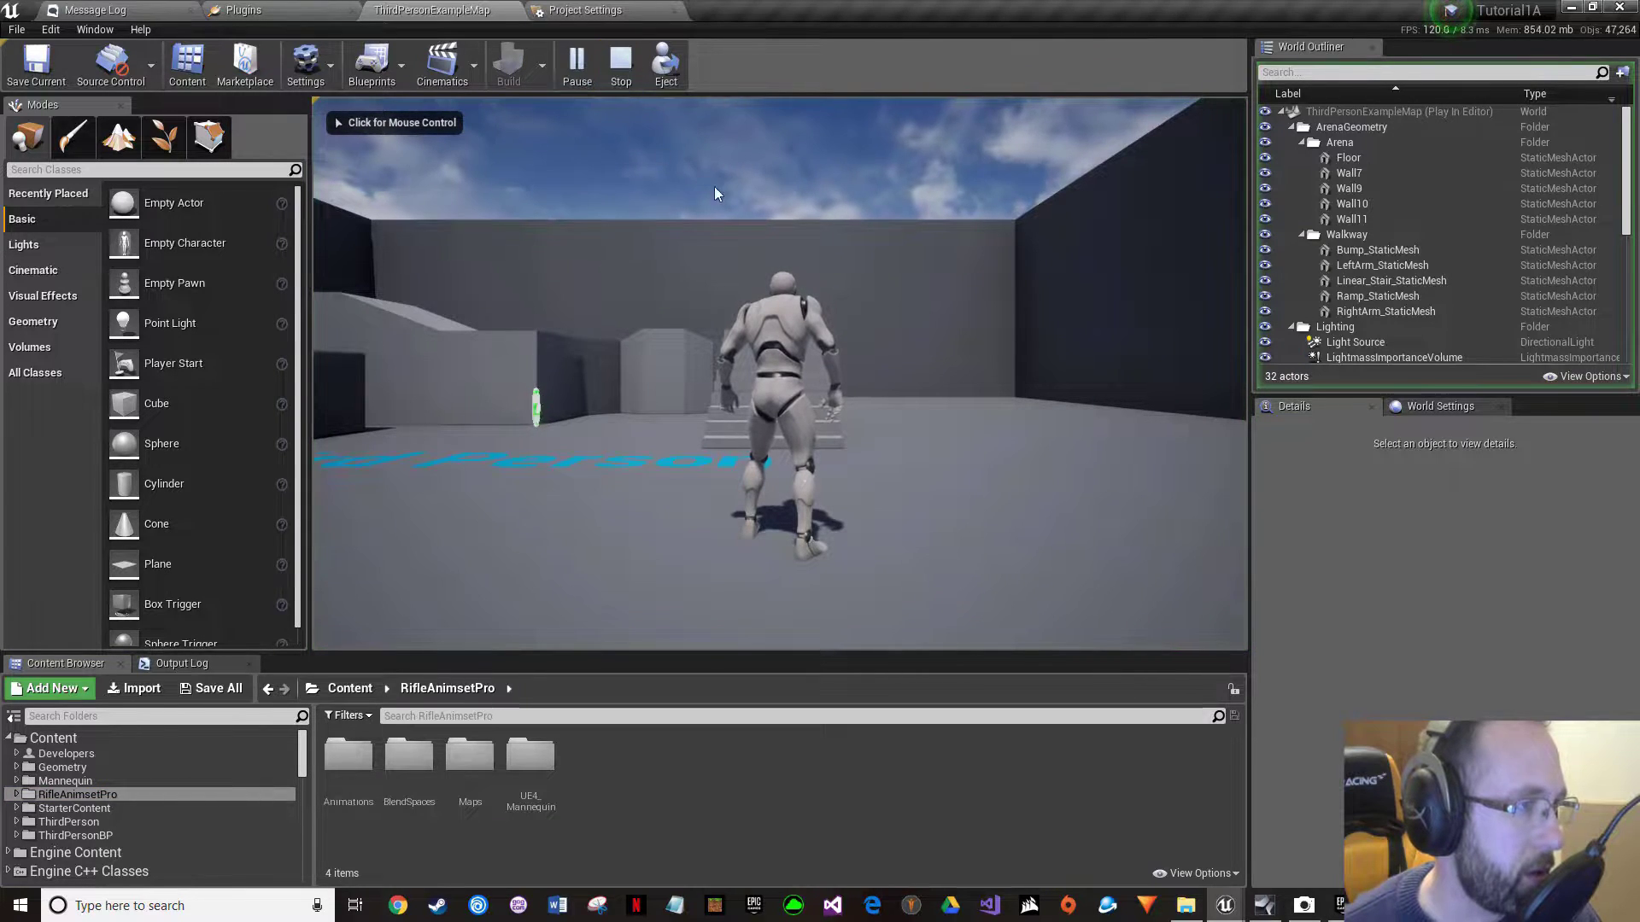
click(734, 282)
key(a)
key(d)
key(w)
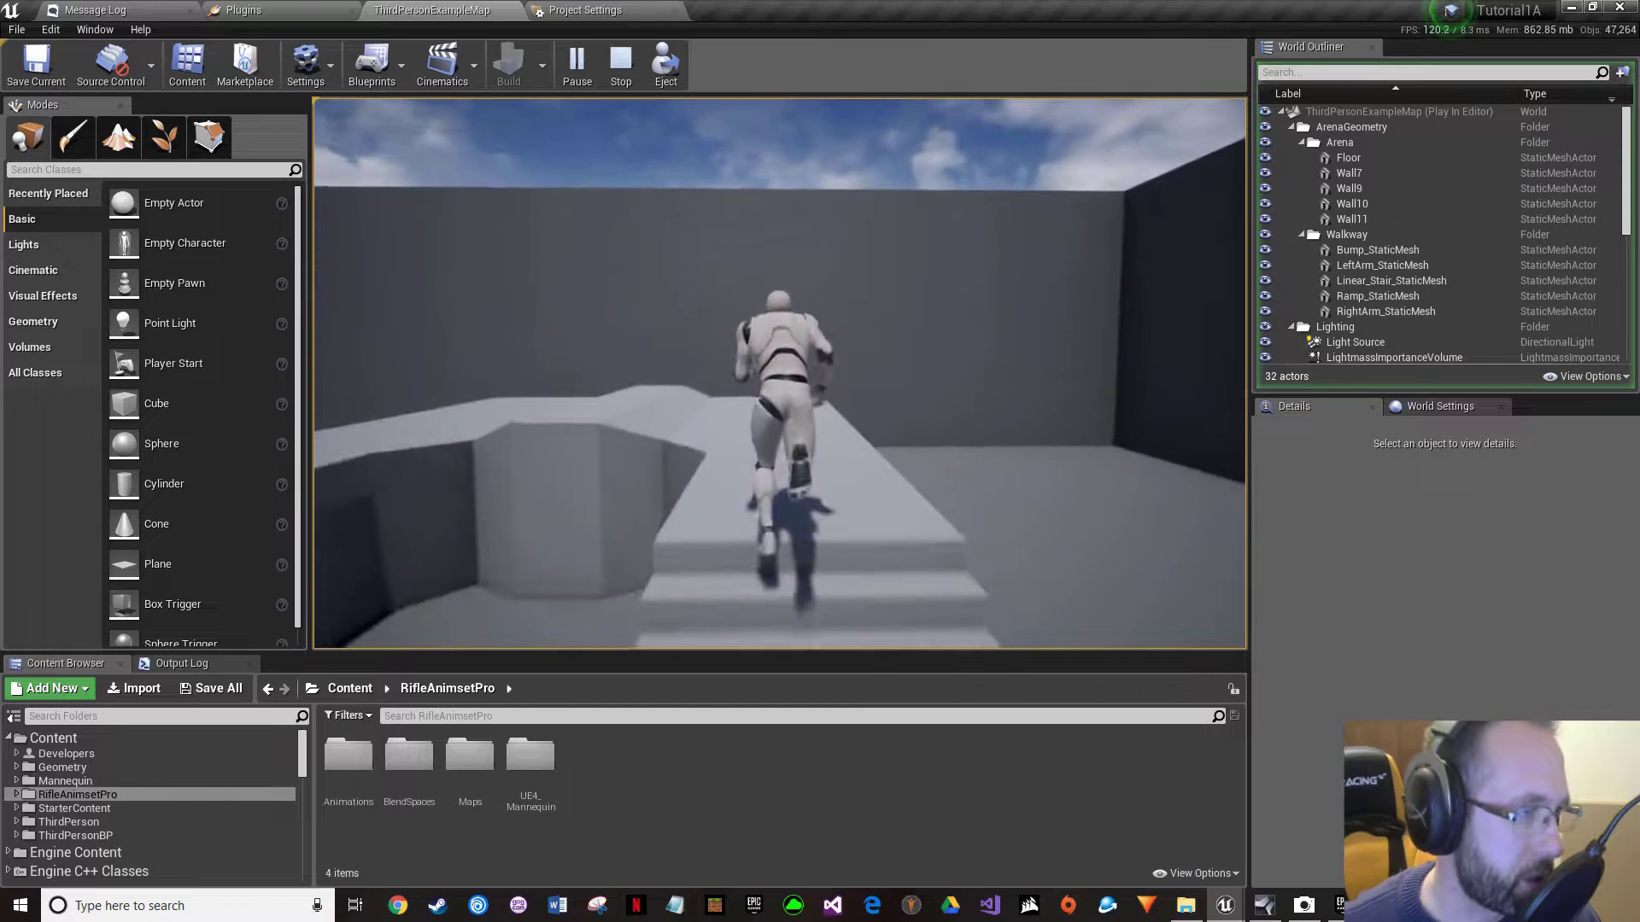
key(s)
key(space)
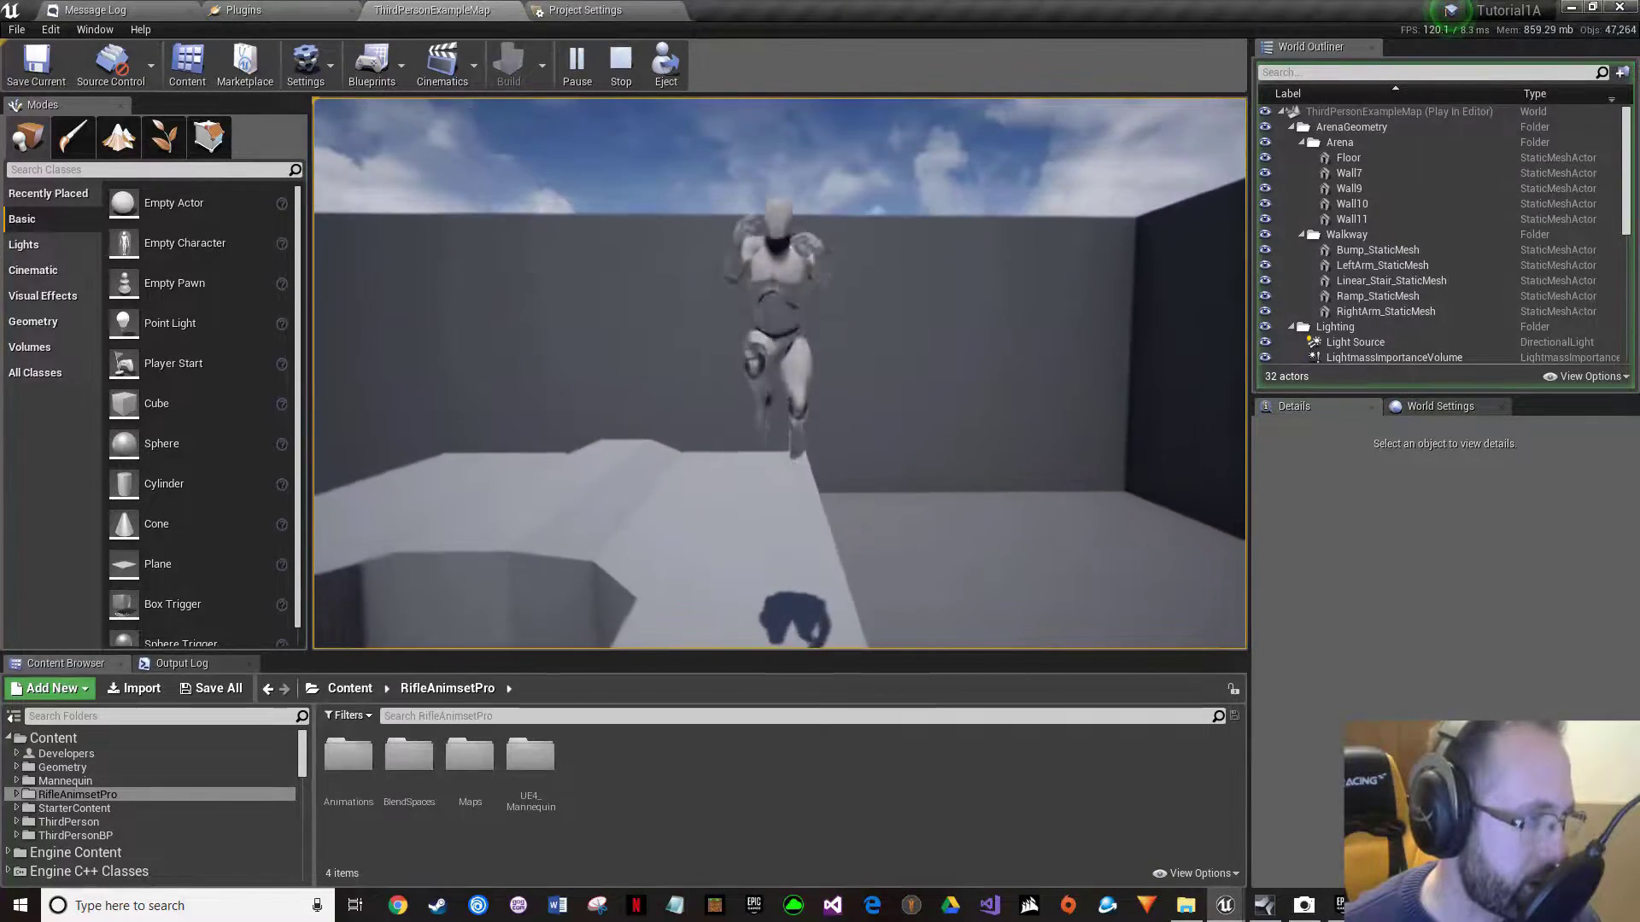
key(a)
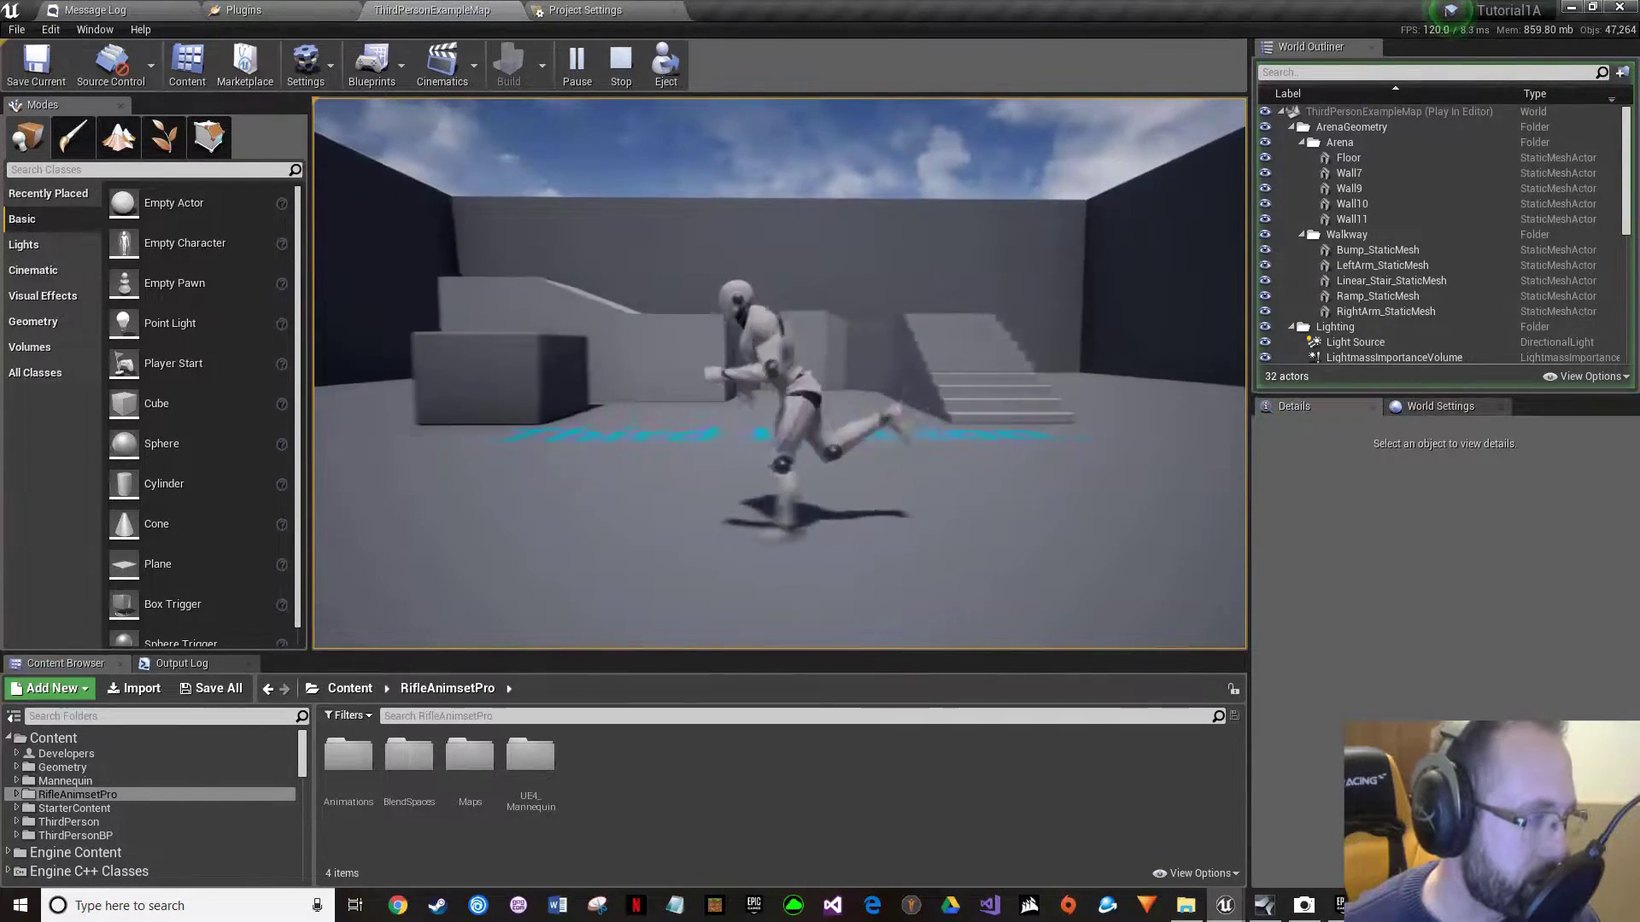
key(w)
key(d)
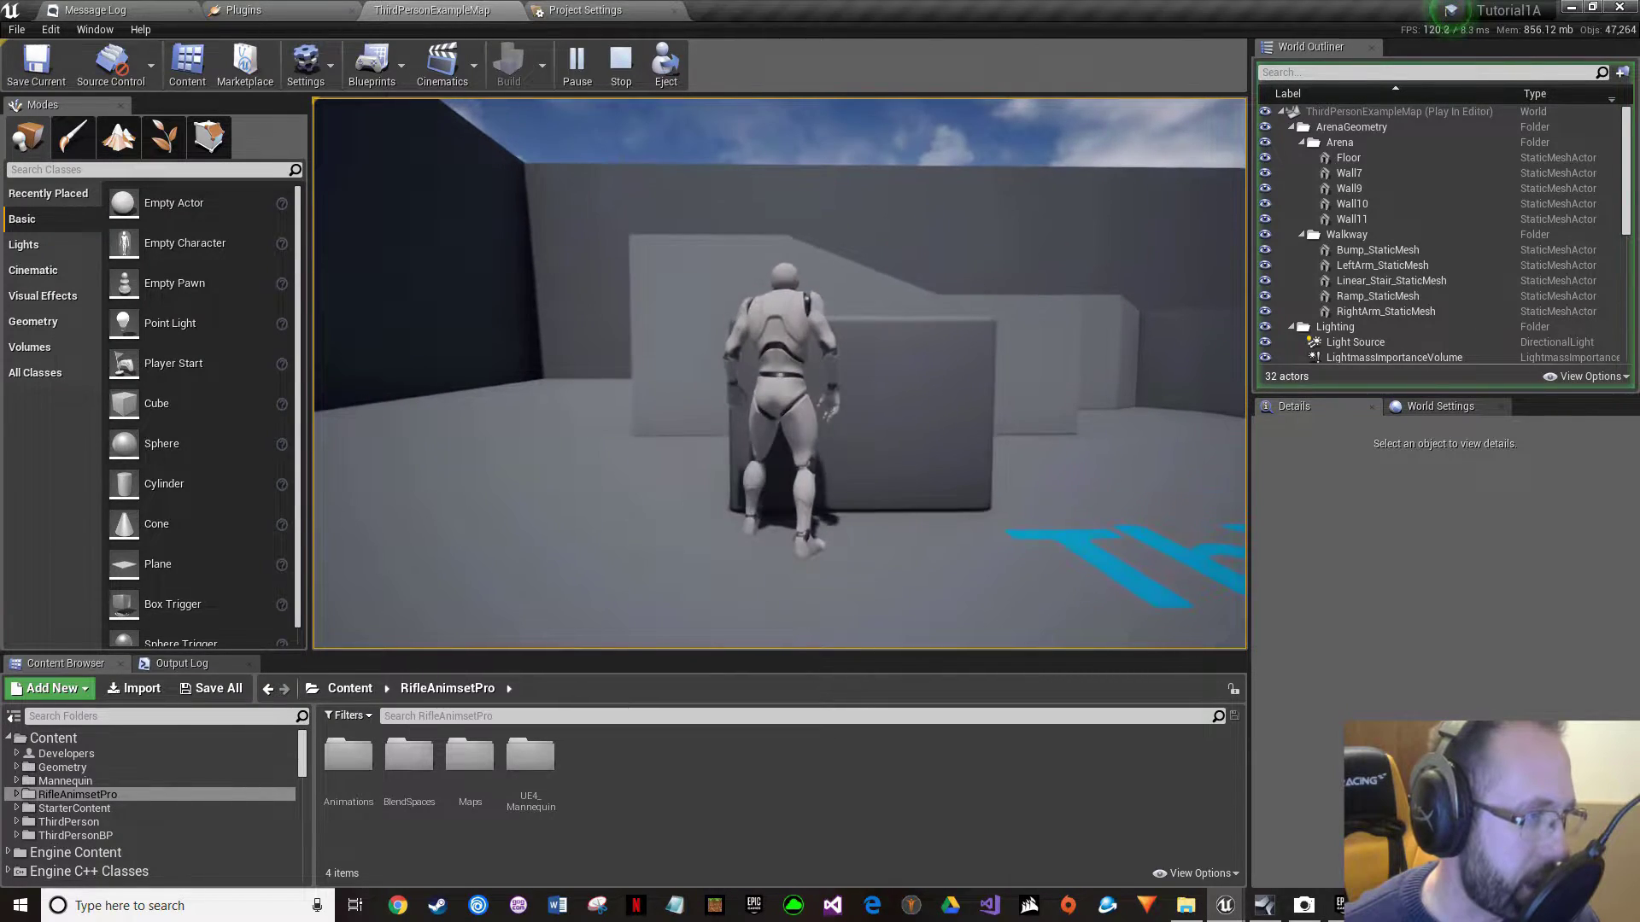
key(space)
key(space)
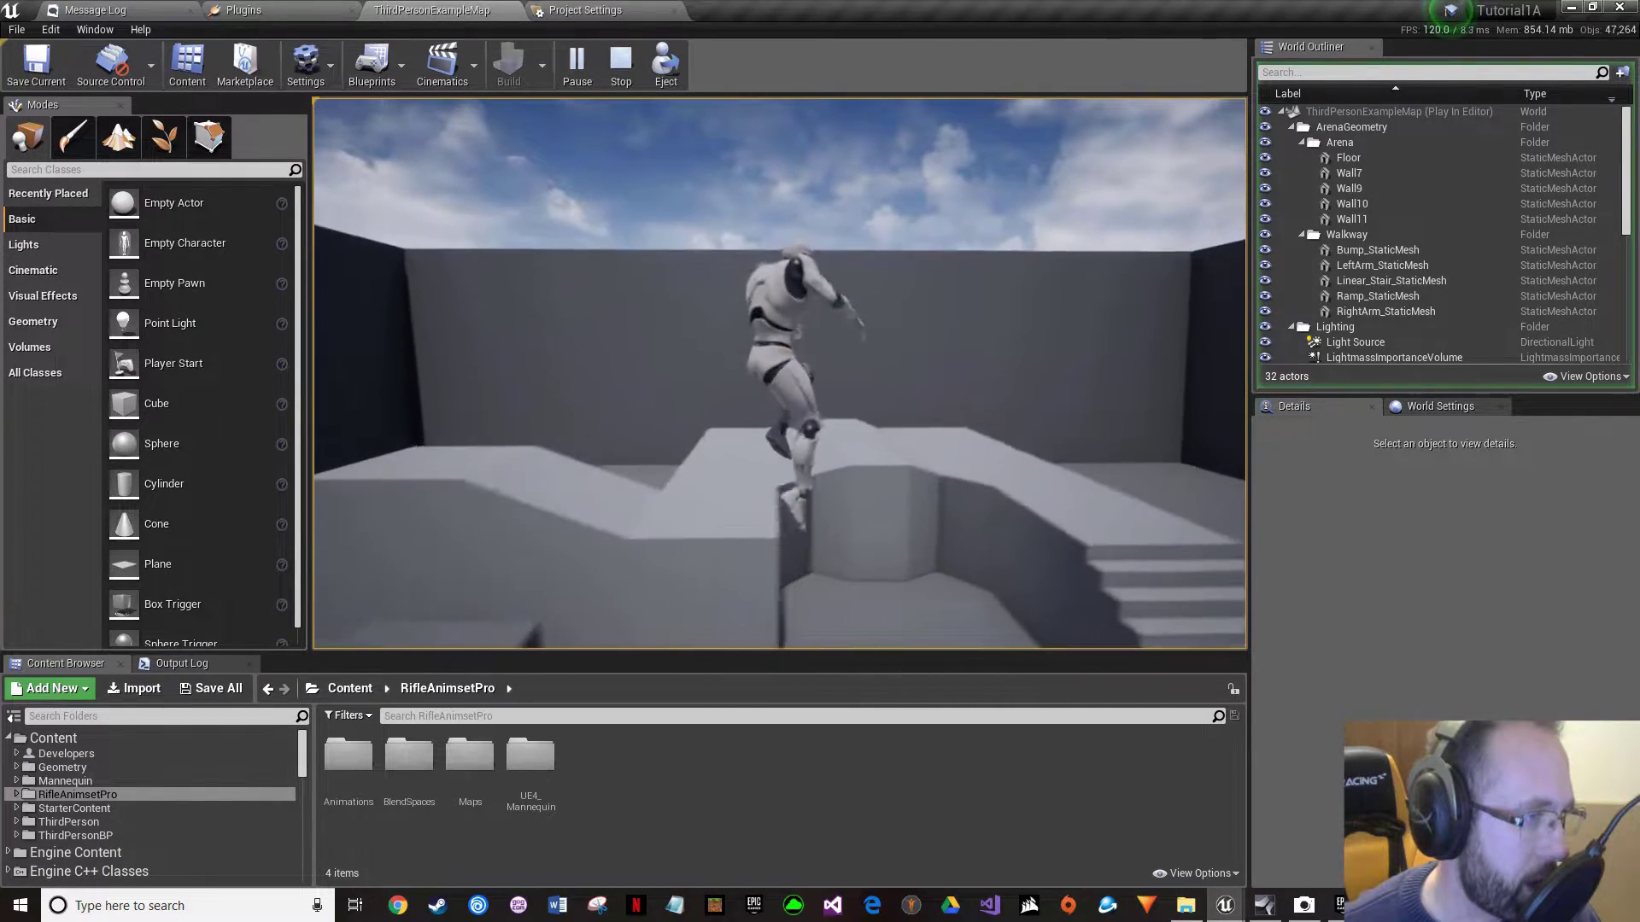
key(s)
key(a)
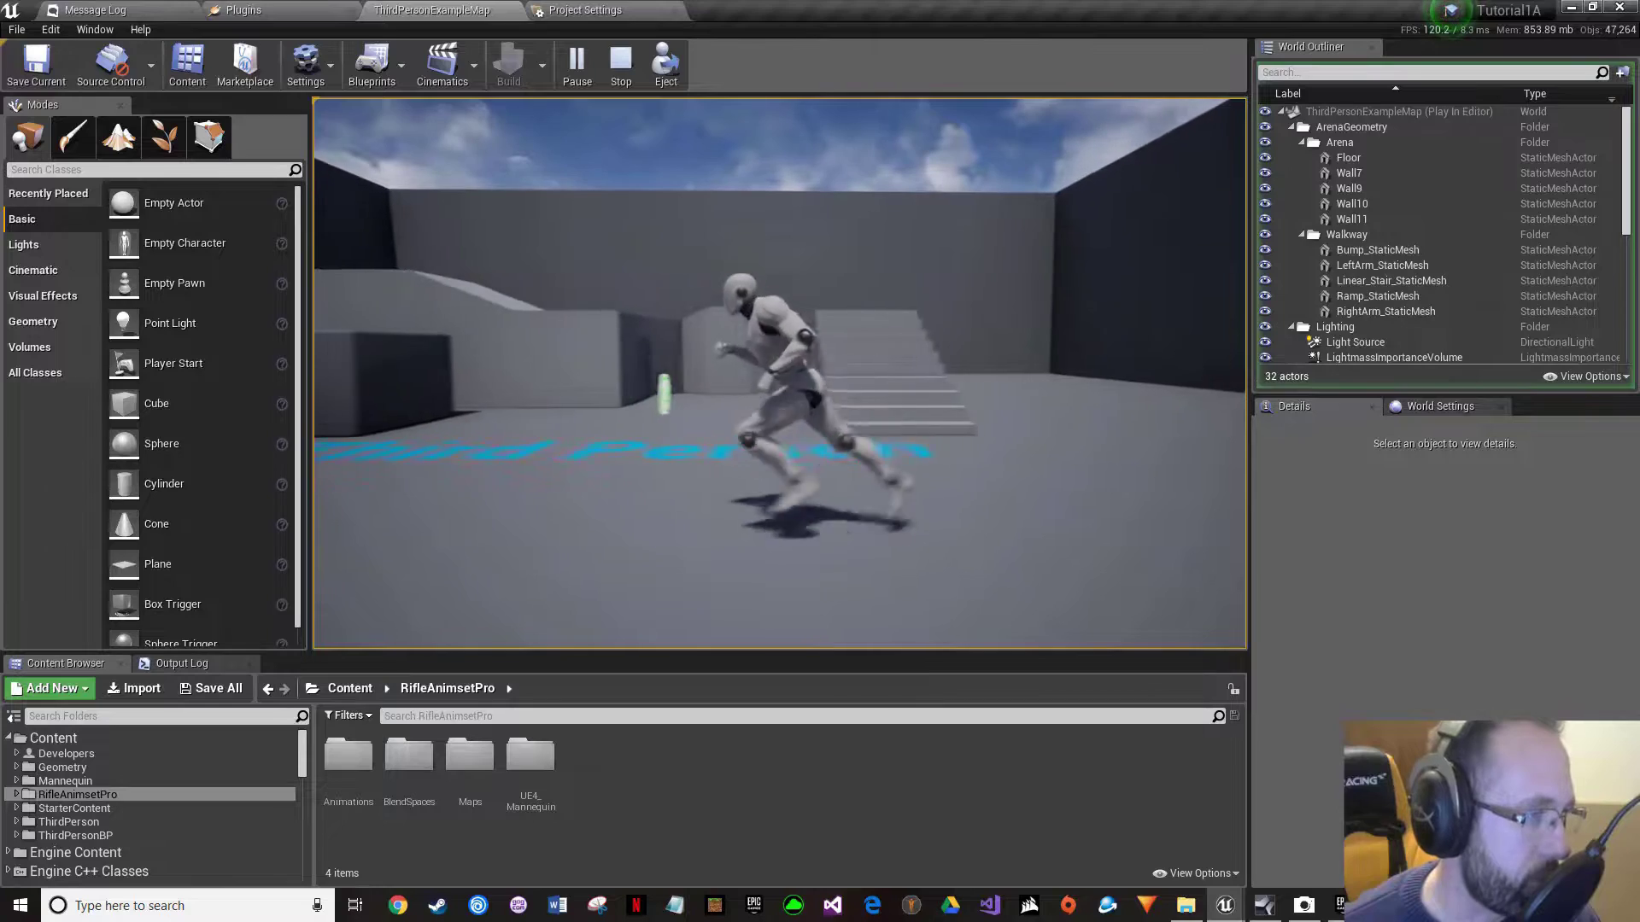
key(s)
key(w)
key(d)
key(s)
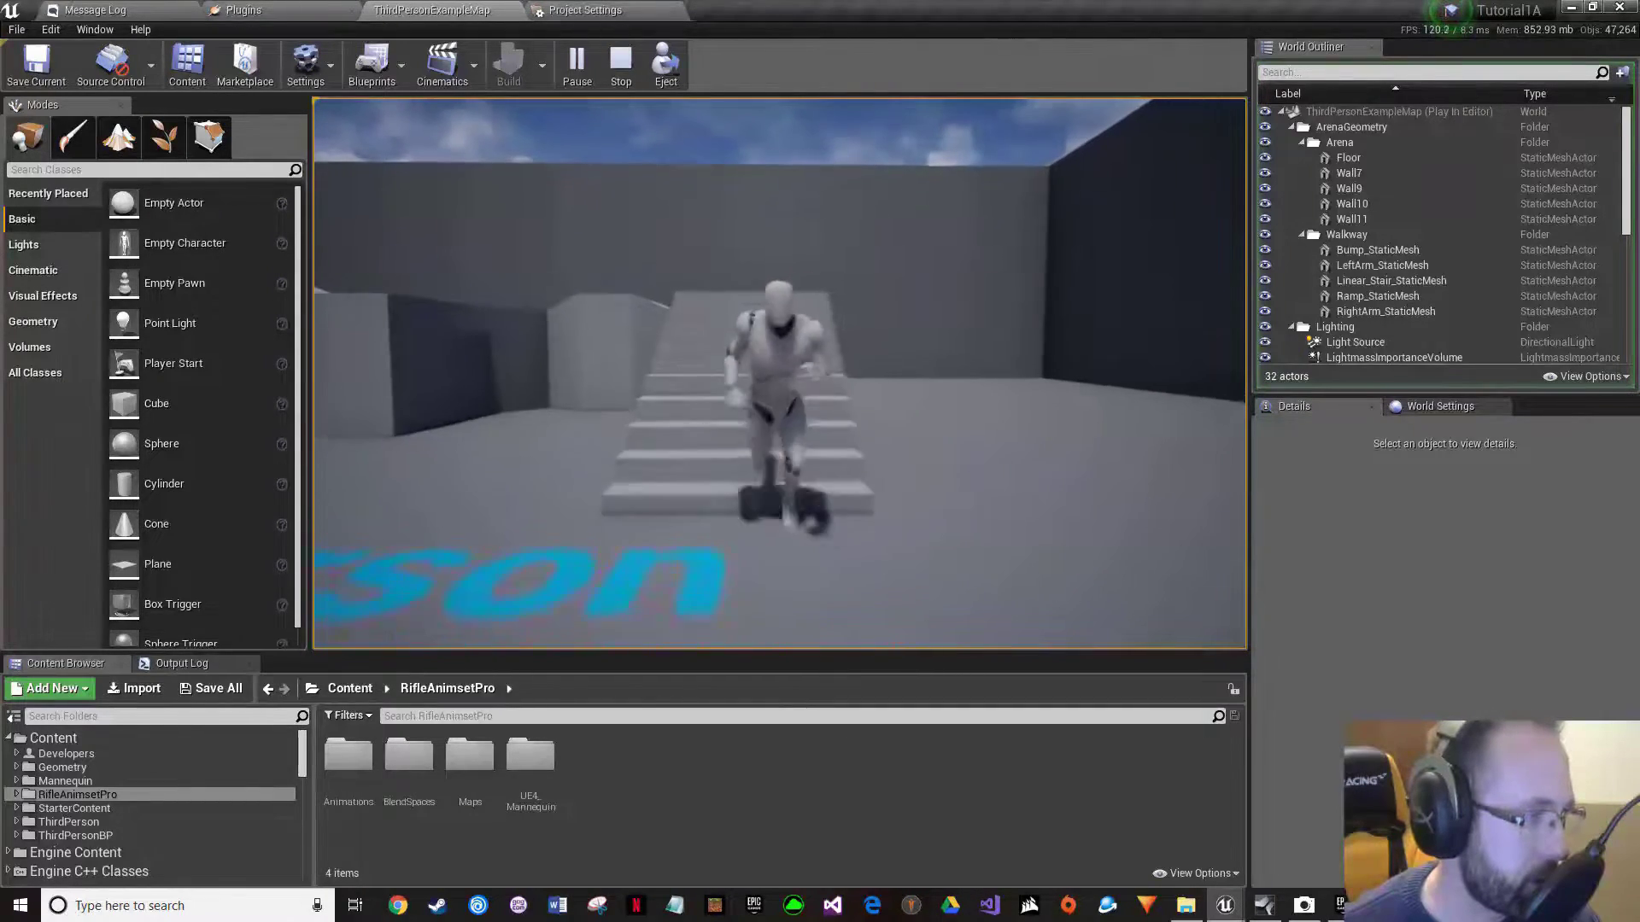
key(a)
key(w)
key(d)
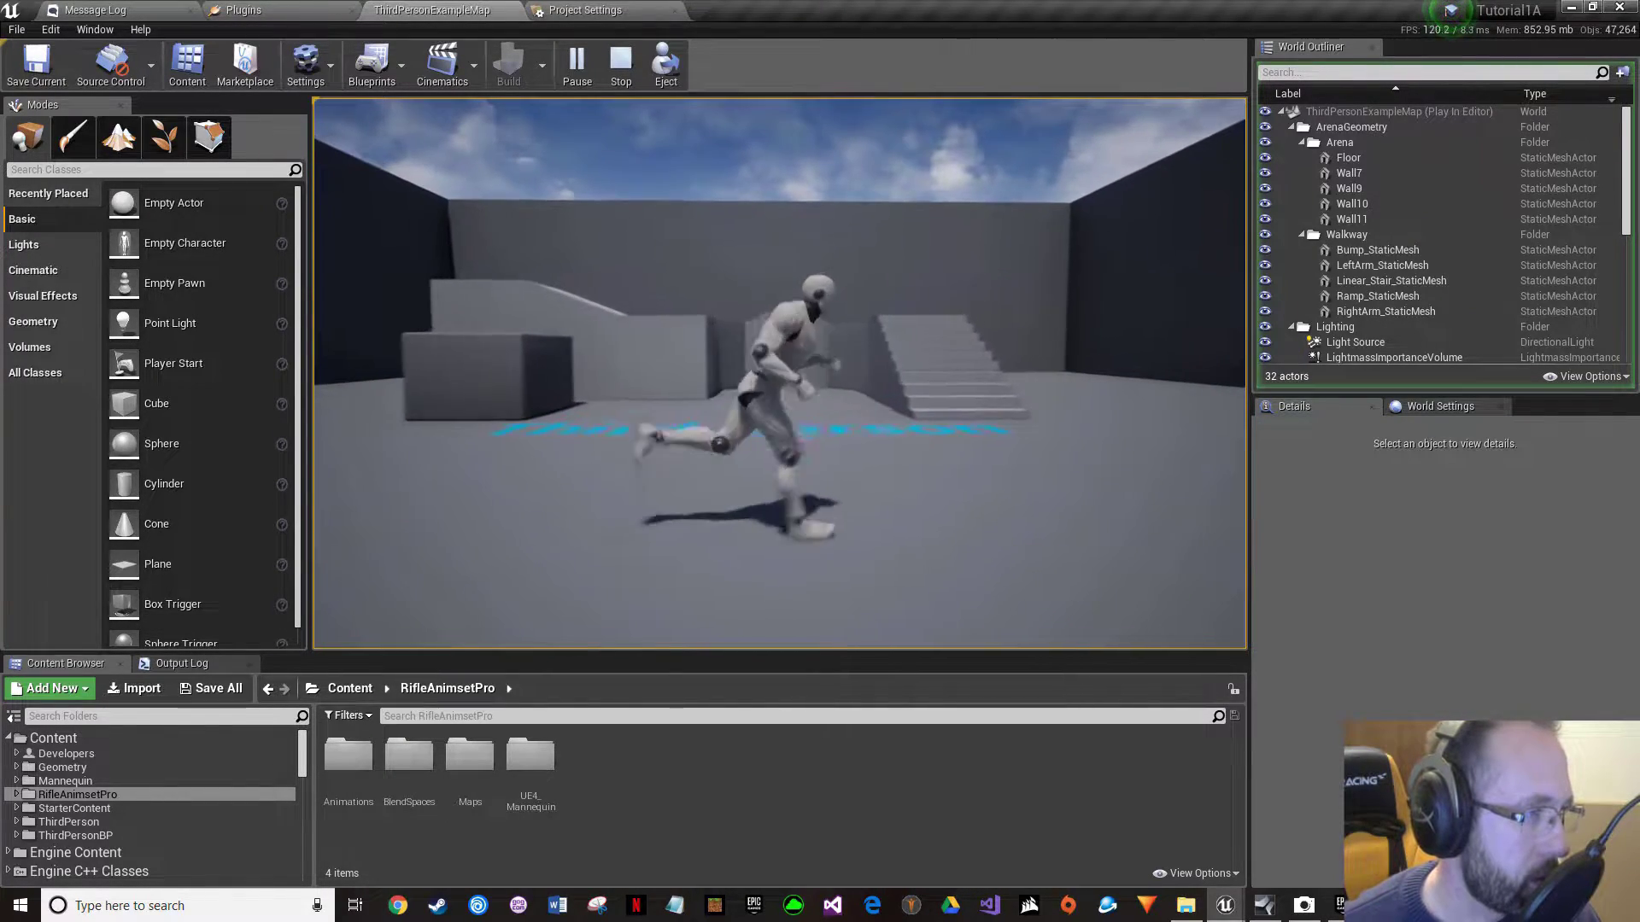
key(s)
key(Escape)
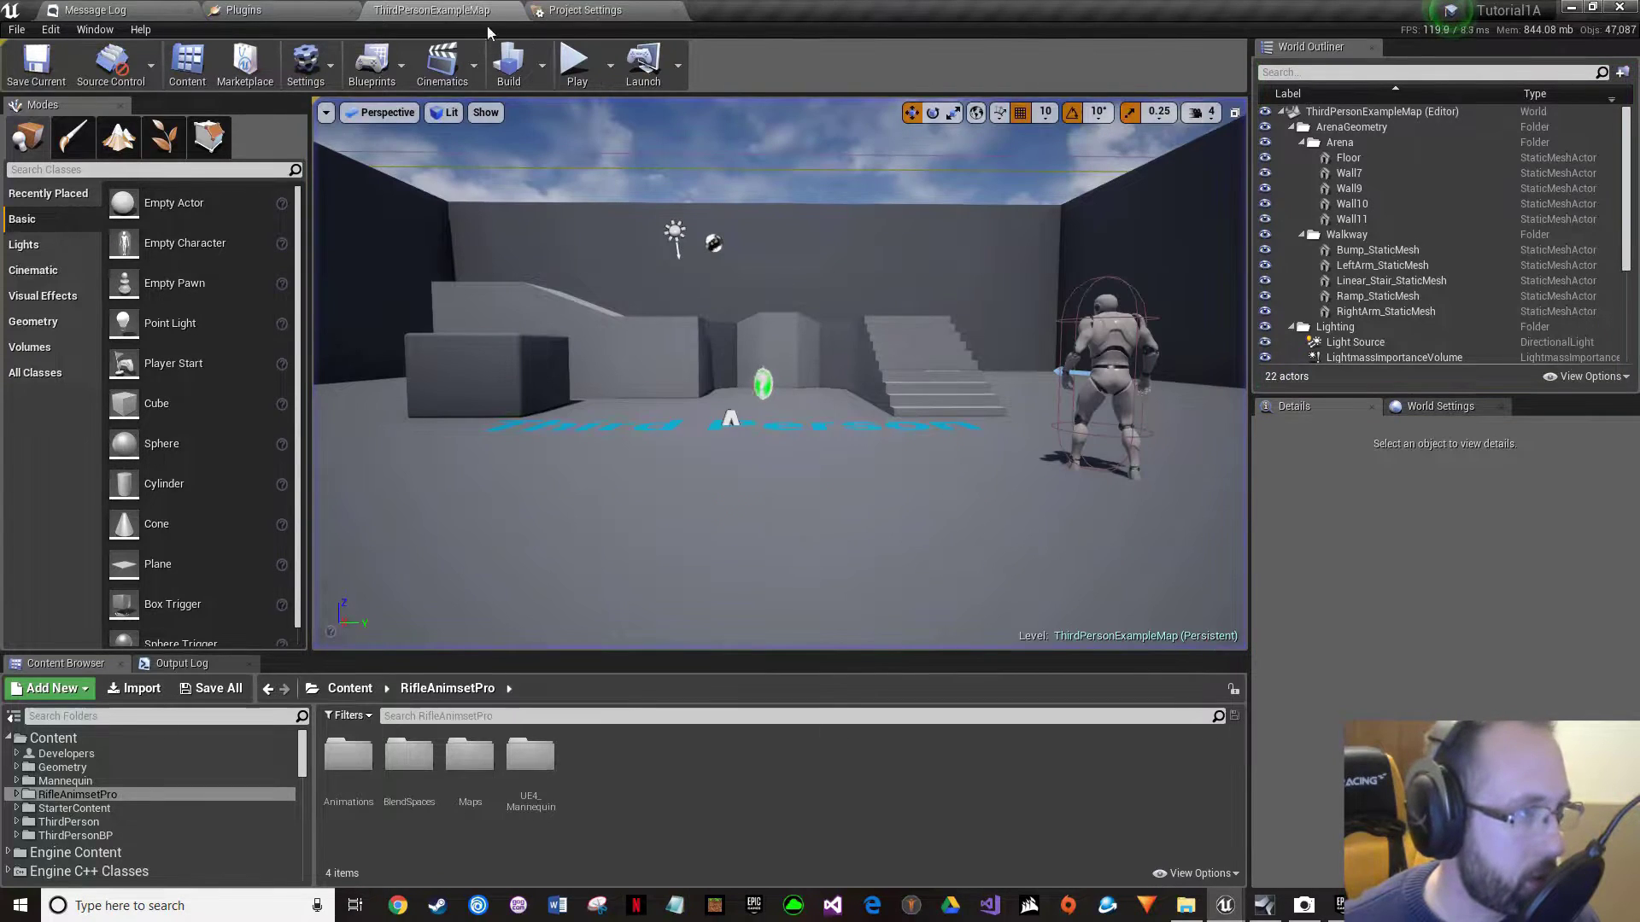
Set the number of players to 2 and test-play the level in the selected viewport.
click(610, 65)
click(743, 352)
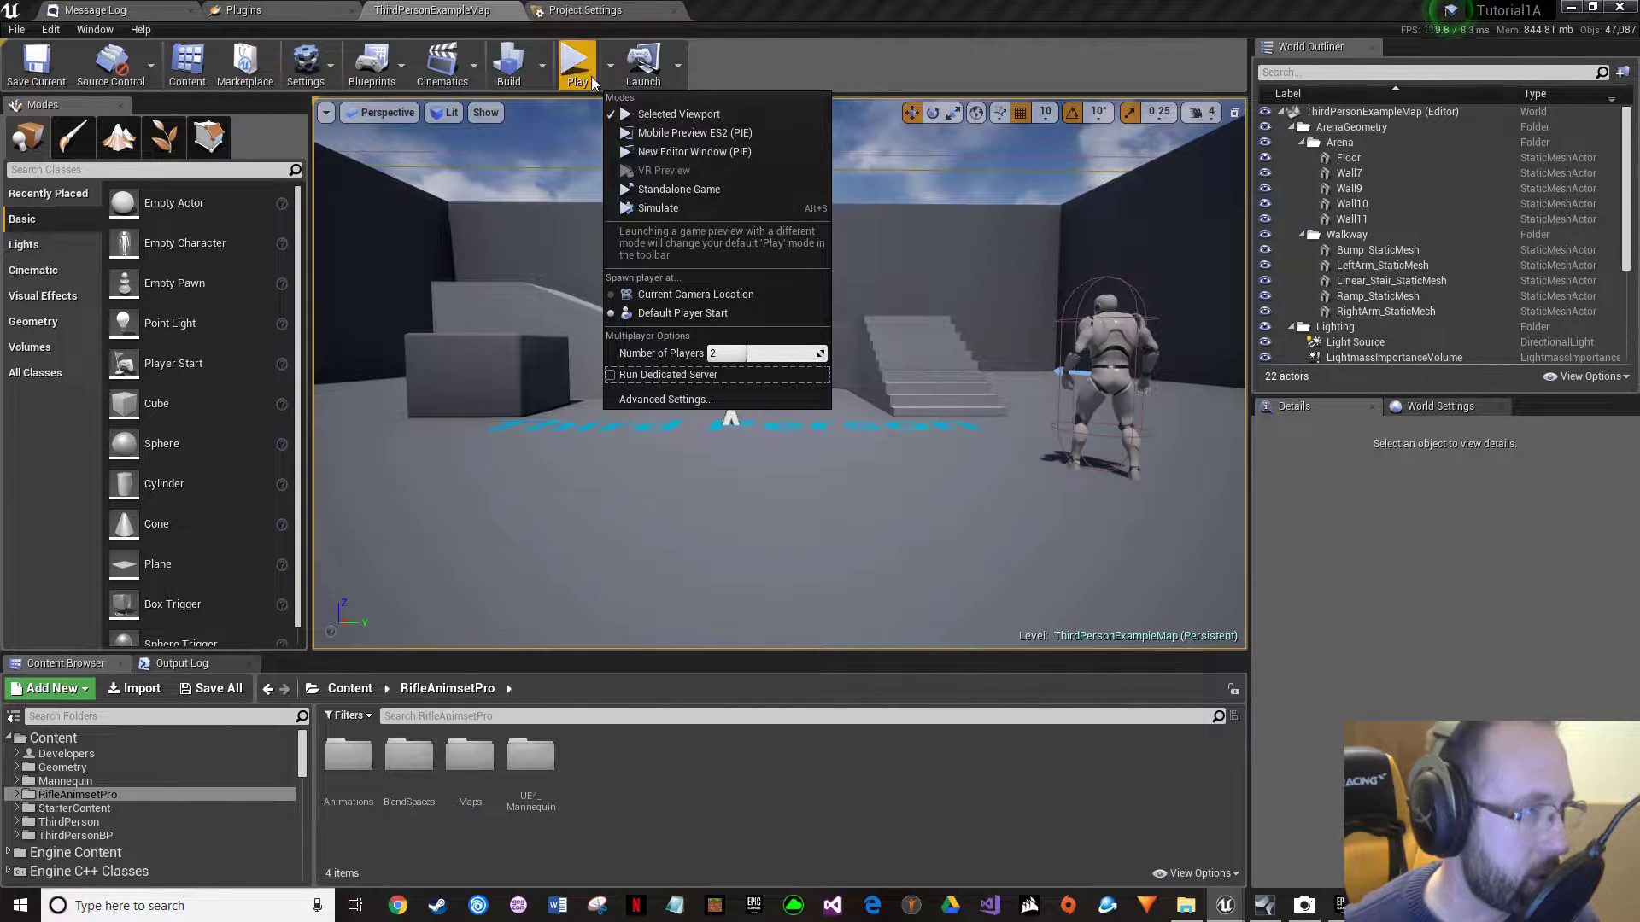
click(785, 84)
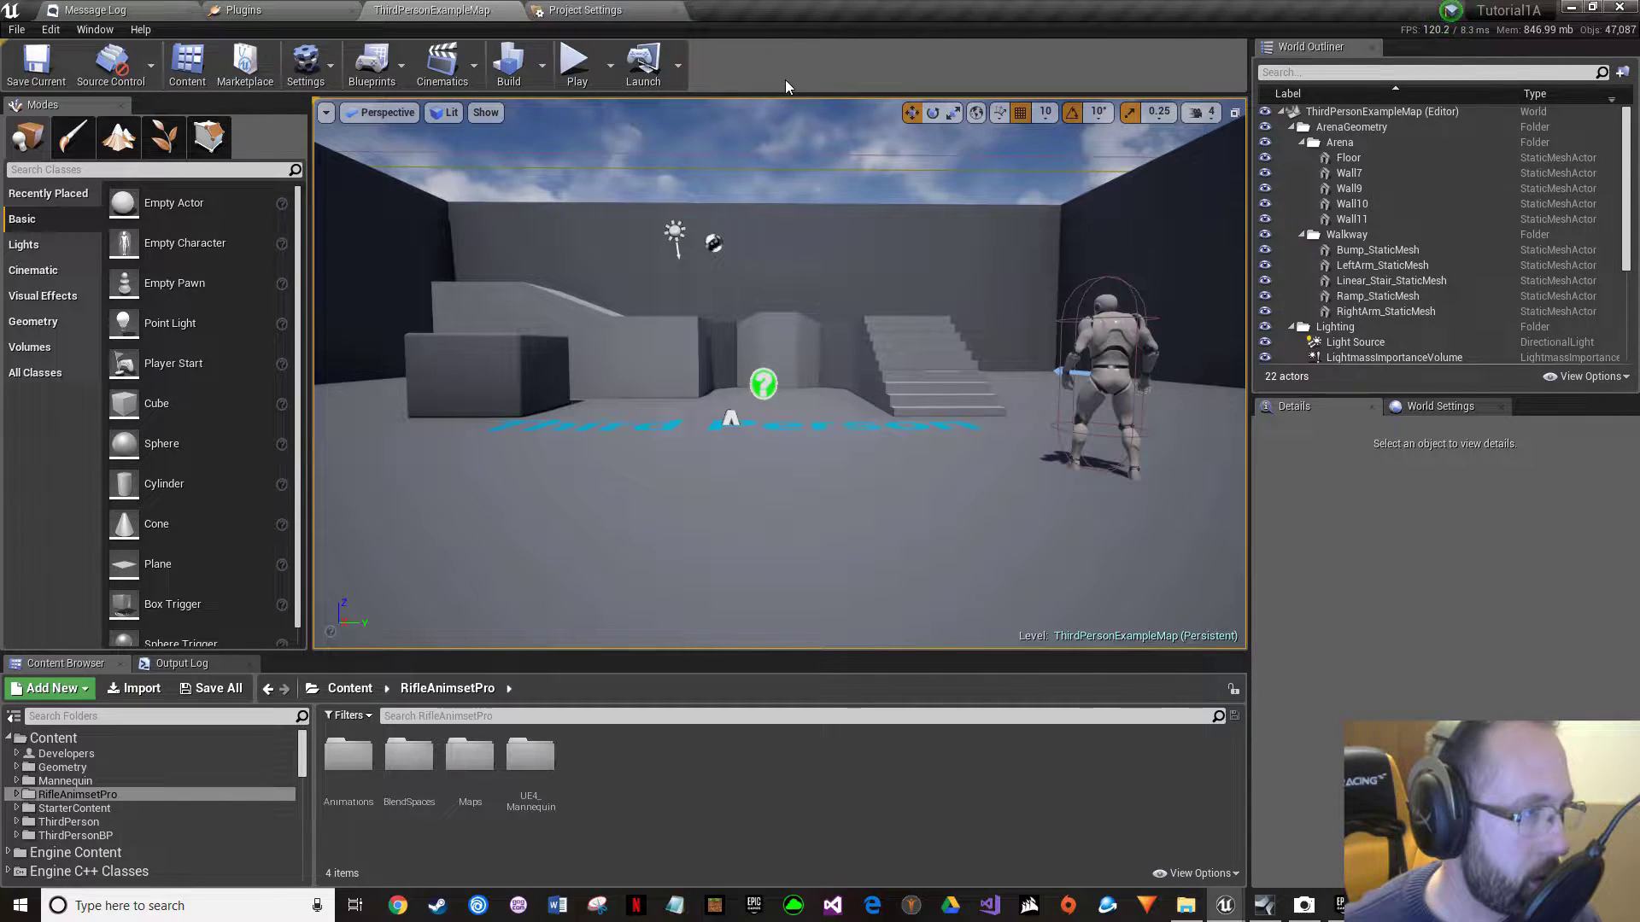
click(578, 74)
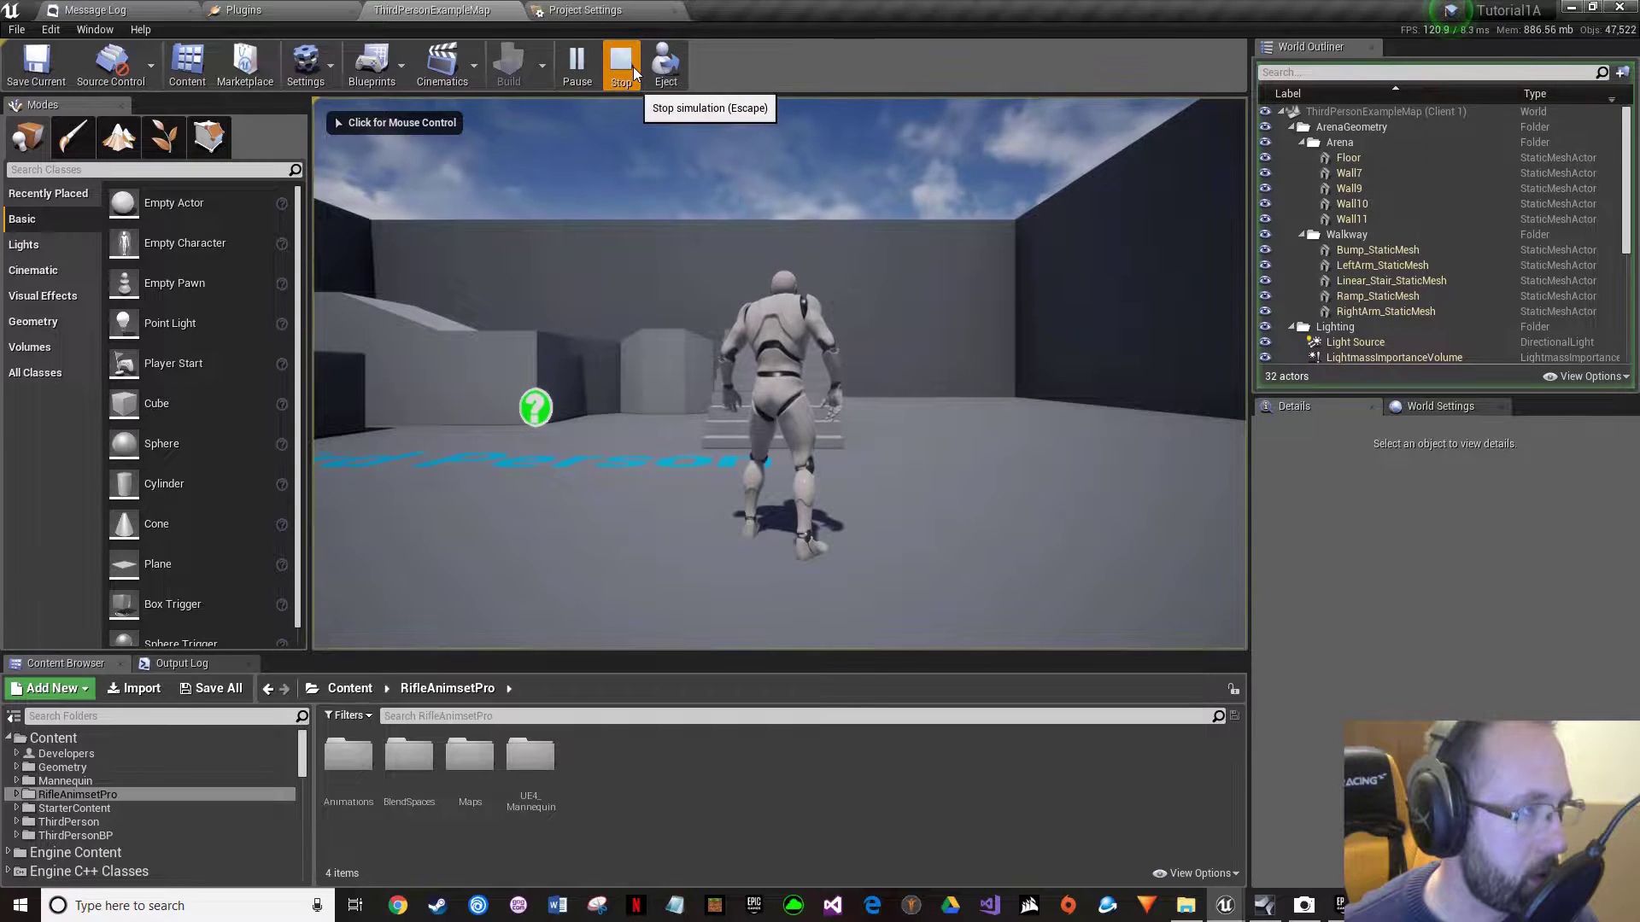
click(620, 64)
click(595, 77)
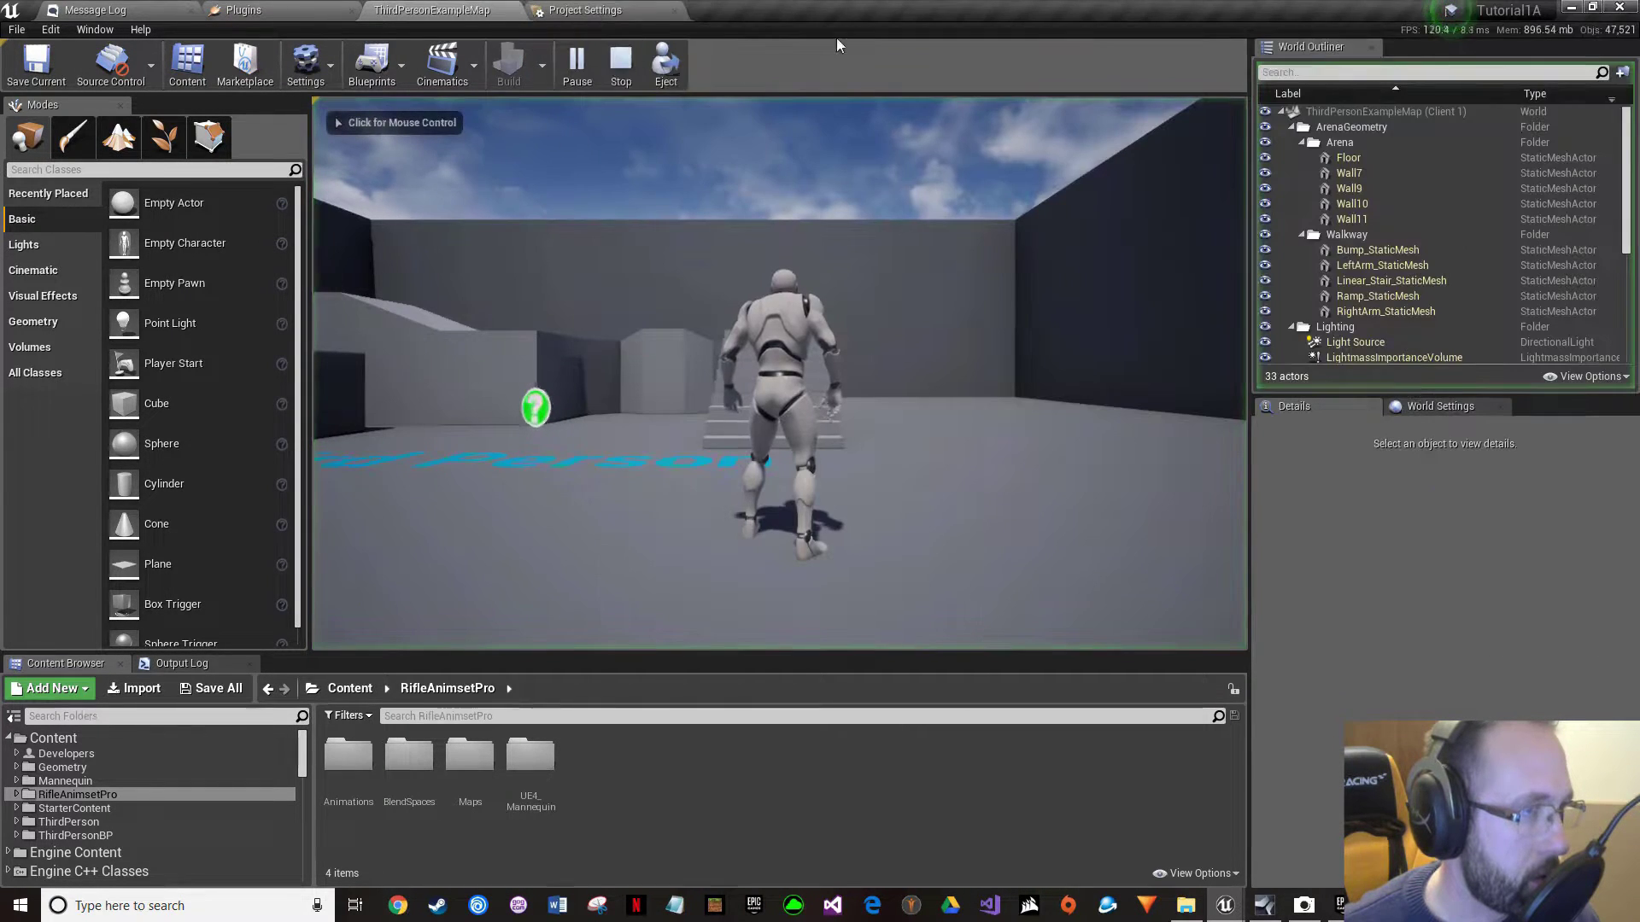
click(613, 75)
Play the level in a new editor window and arrange the server and client preview windows side by side.
click(613, 75)
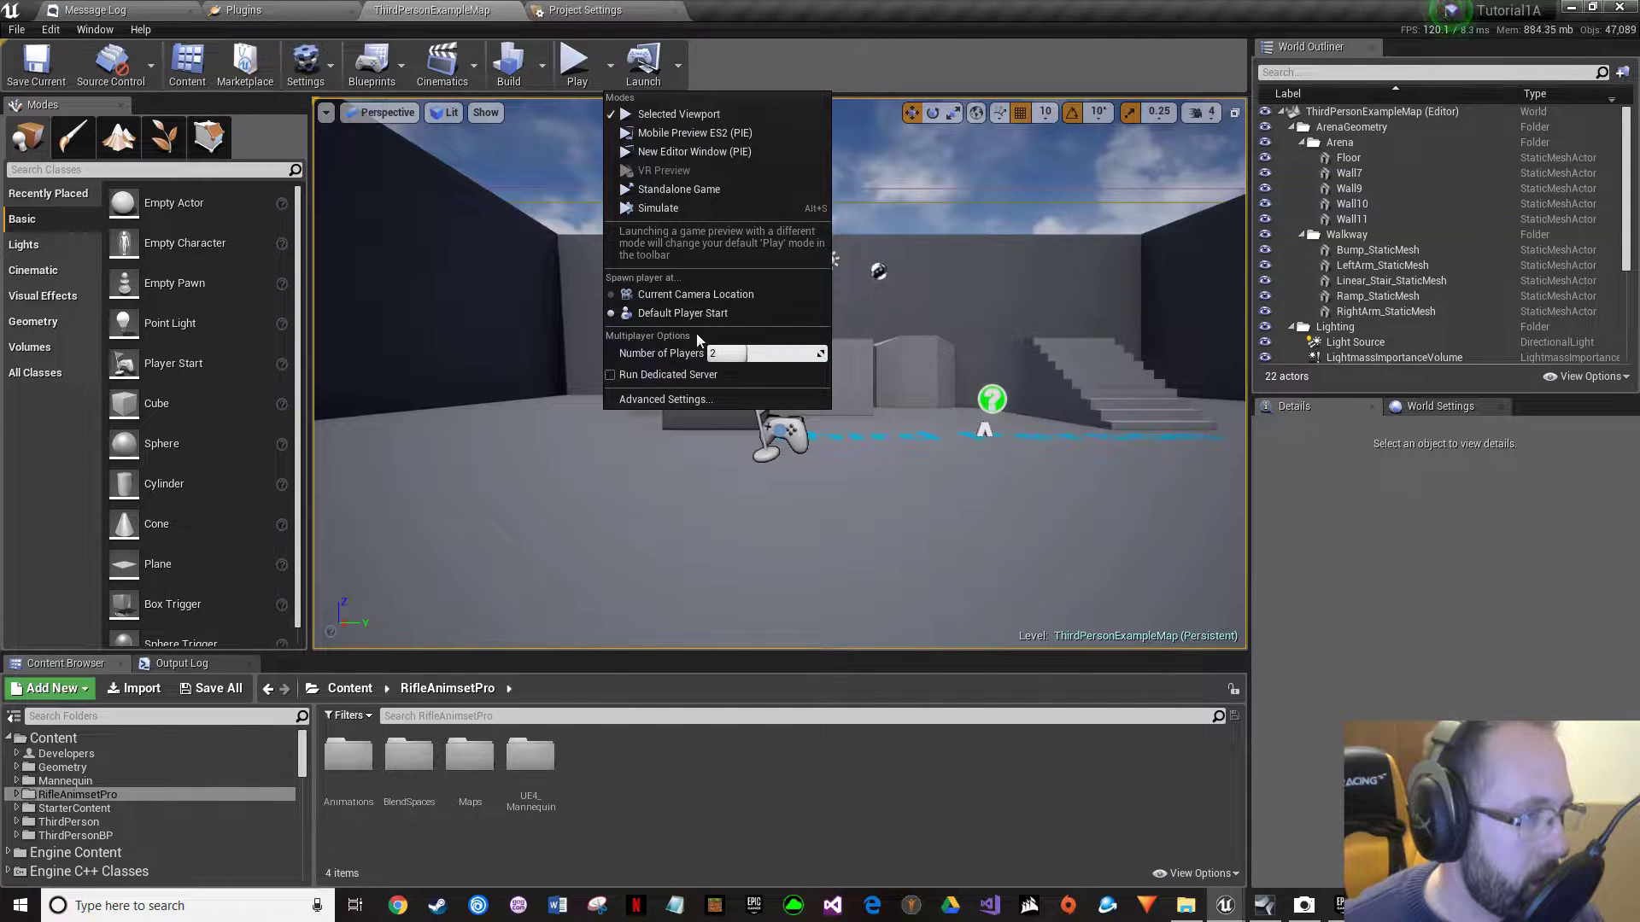
click(665, 155)
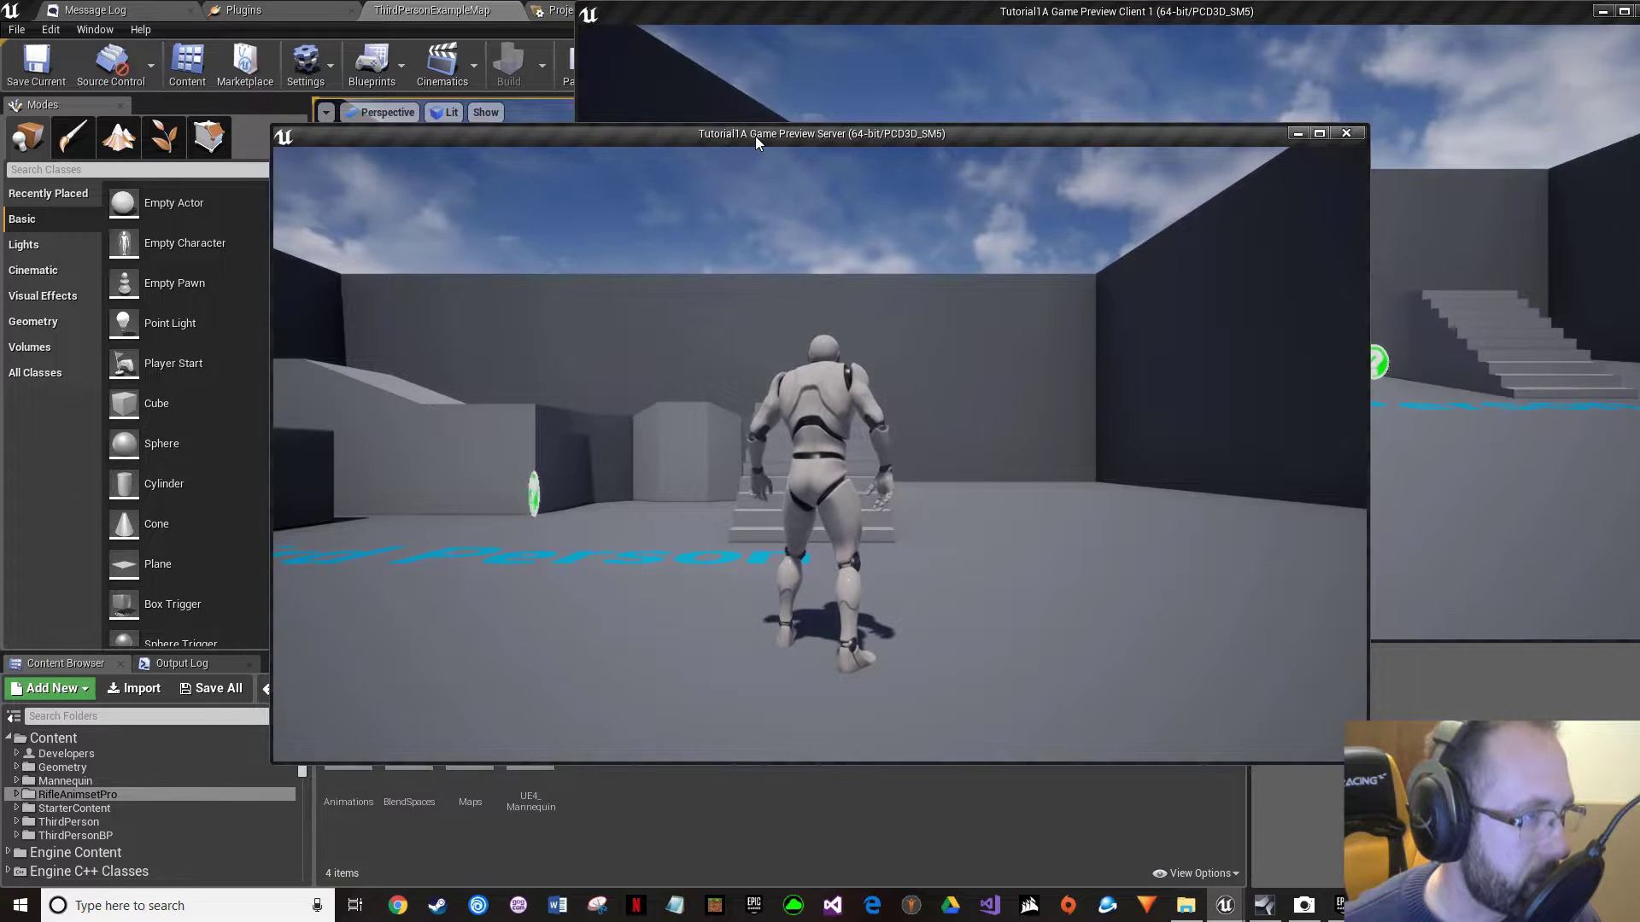
drag(755, 136, 565, 141)
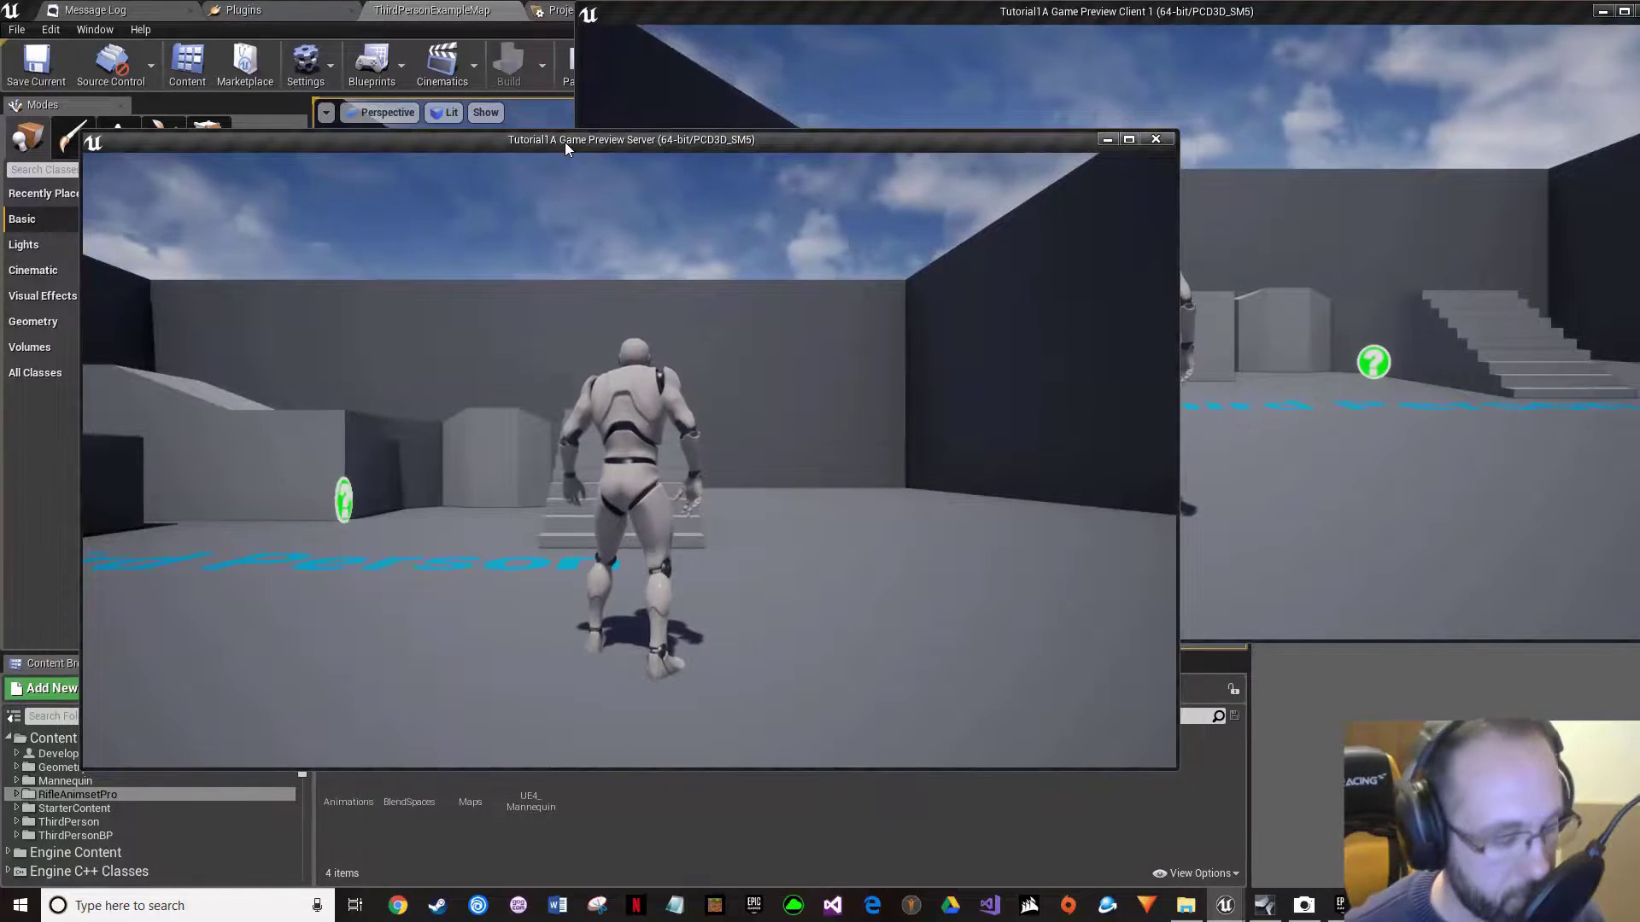
key(super+Left)
click(1007, 201)
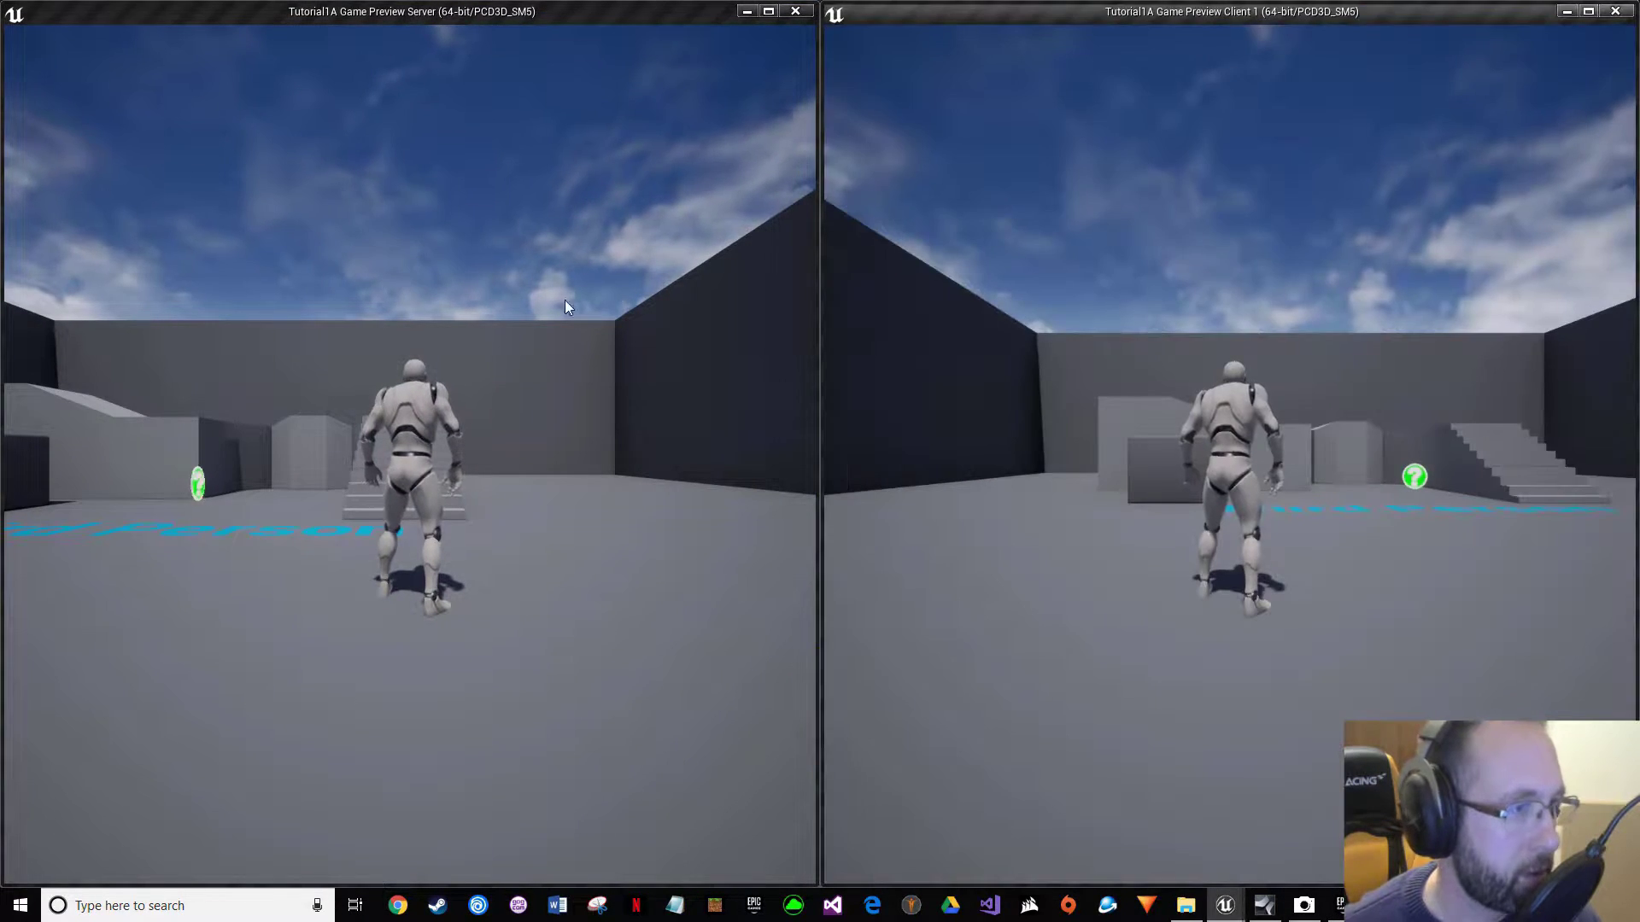
Run the server's character around the arena near the client's character to check its movement in both preview windows.
click(565, 308)
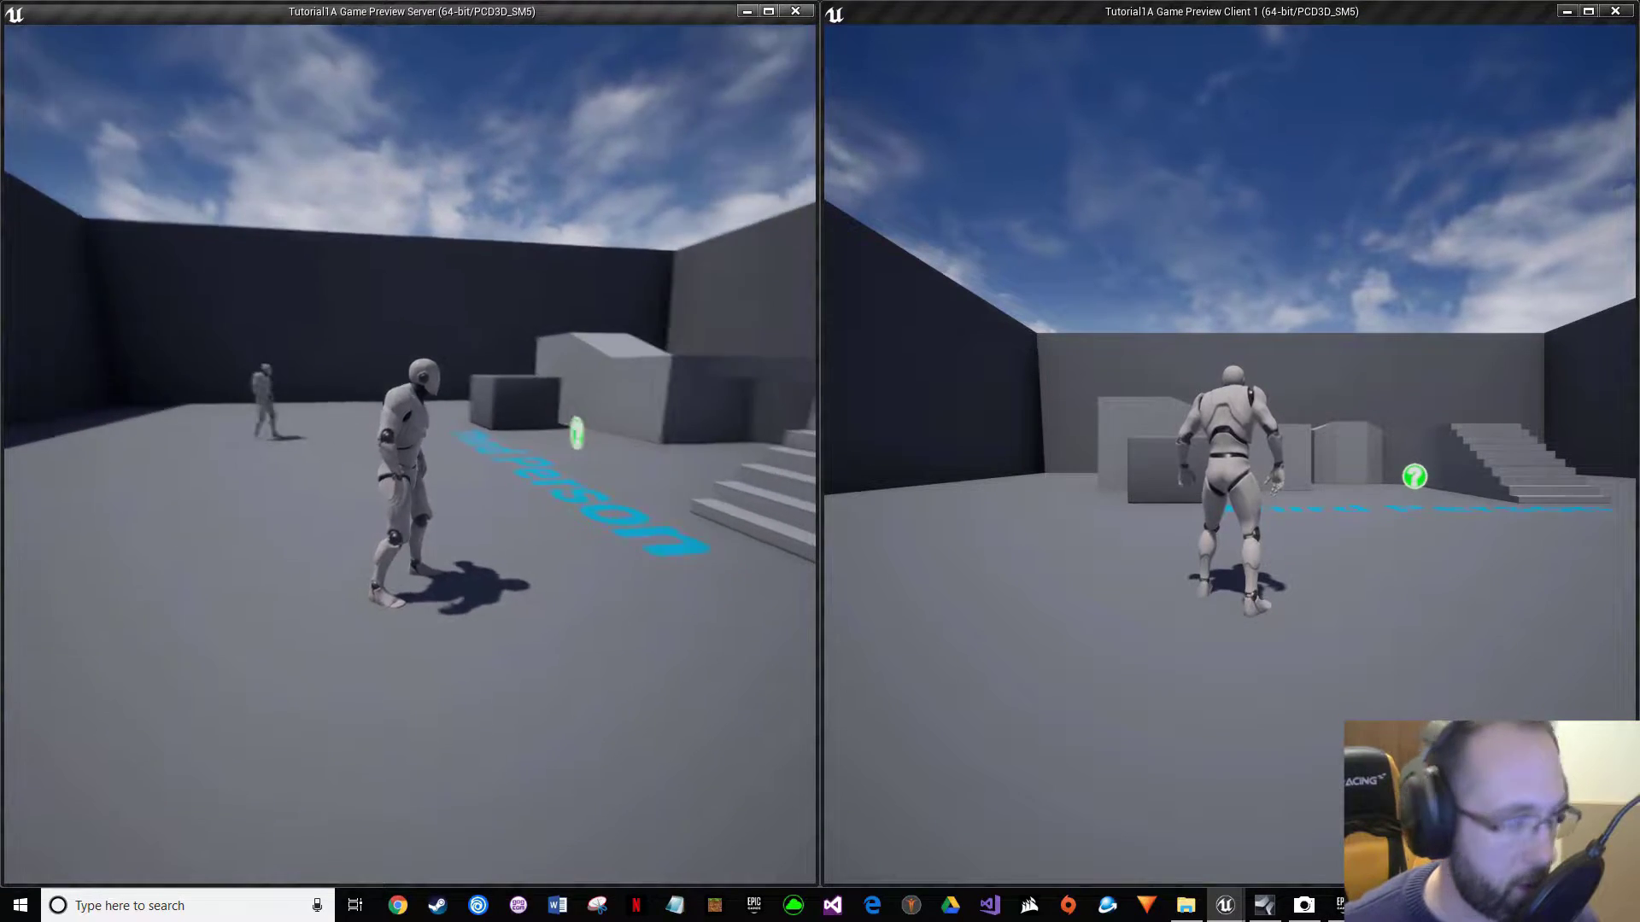
key(w)
key(s)
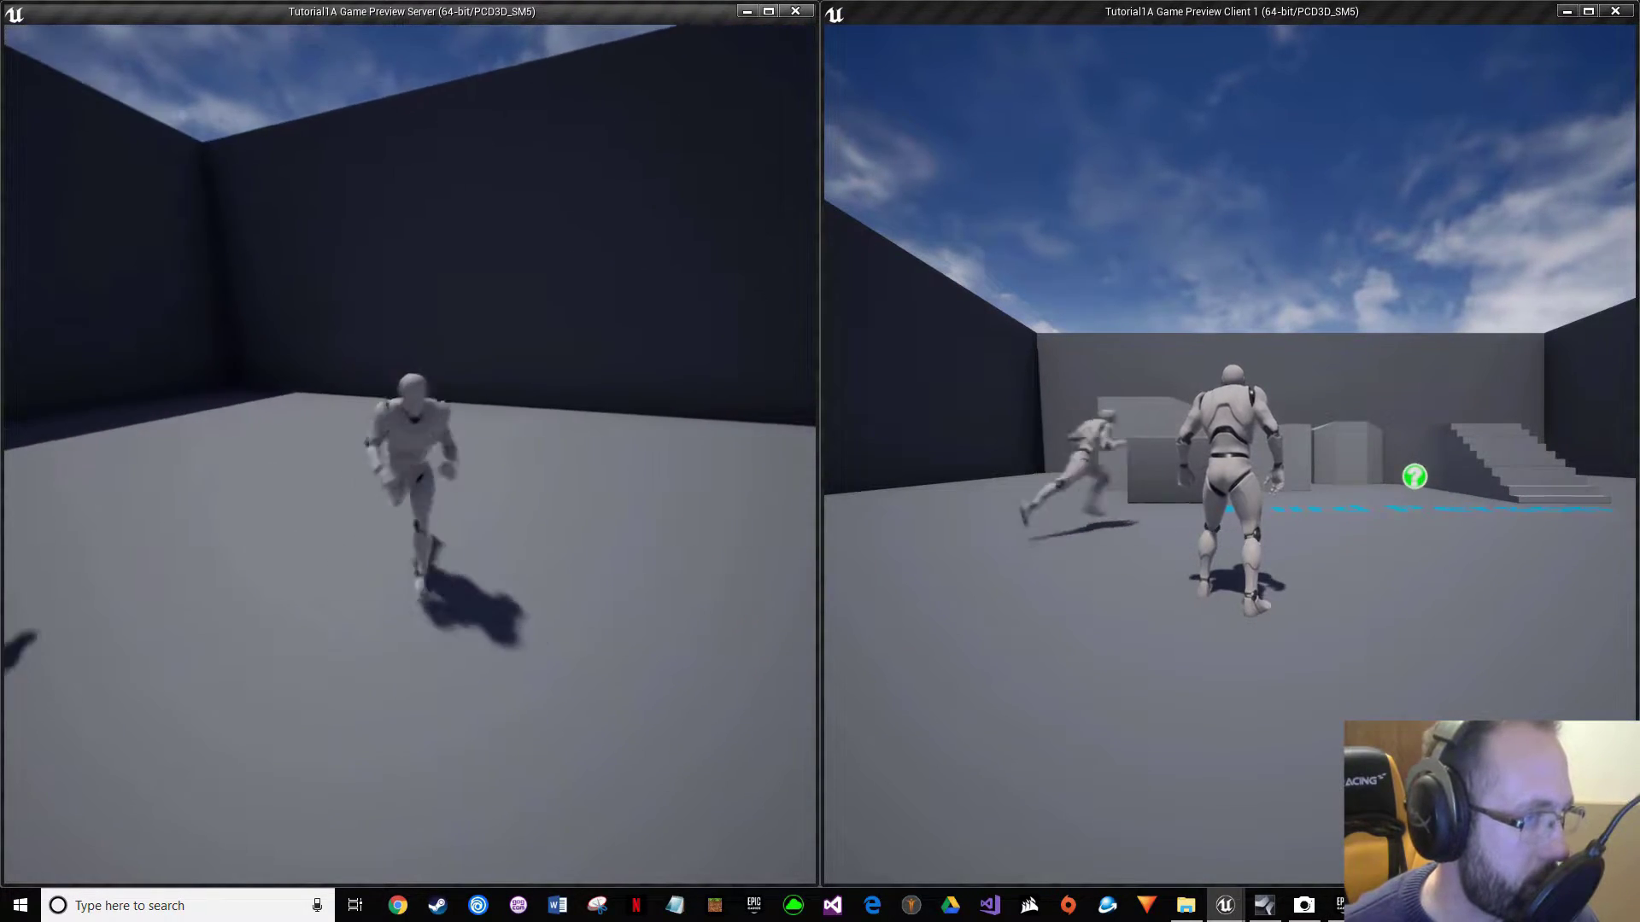
key(w)
key(d)
key(w)
key(d)
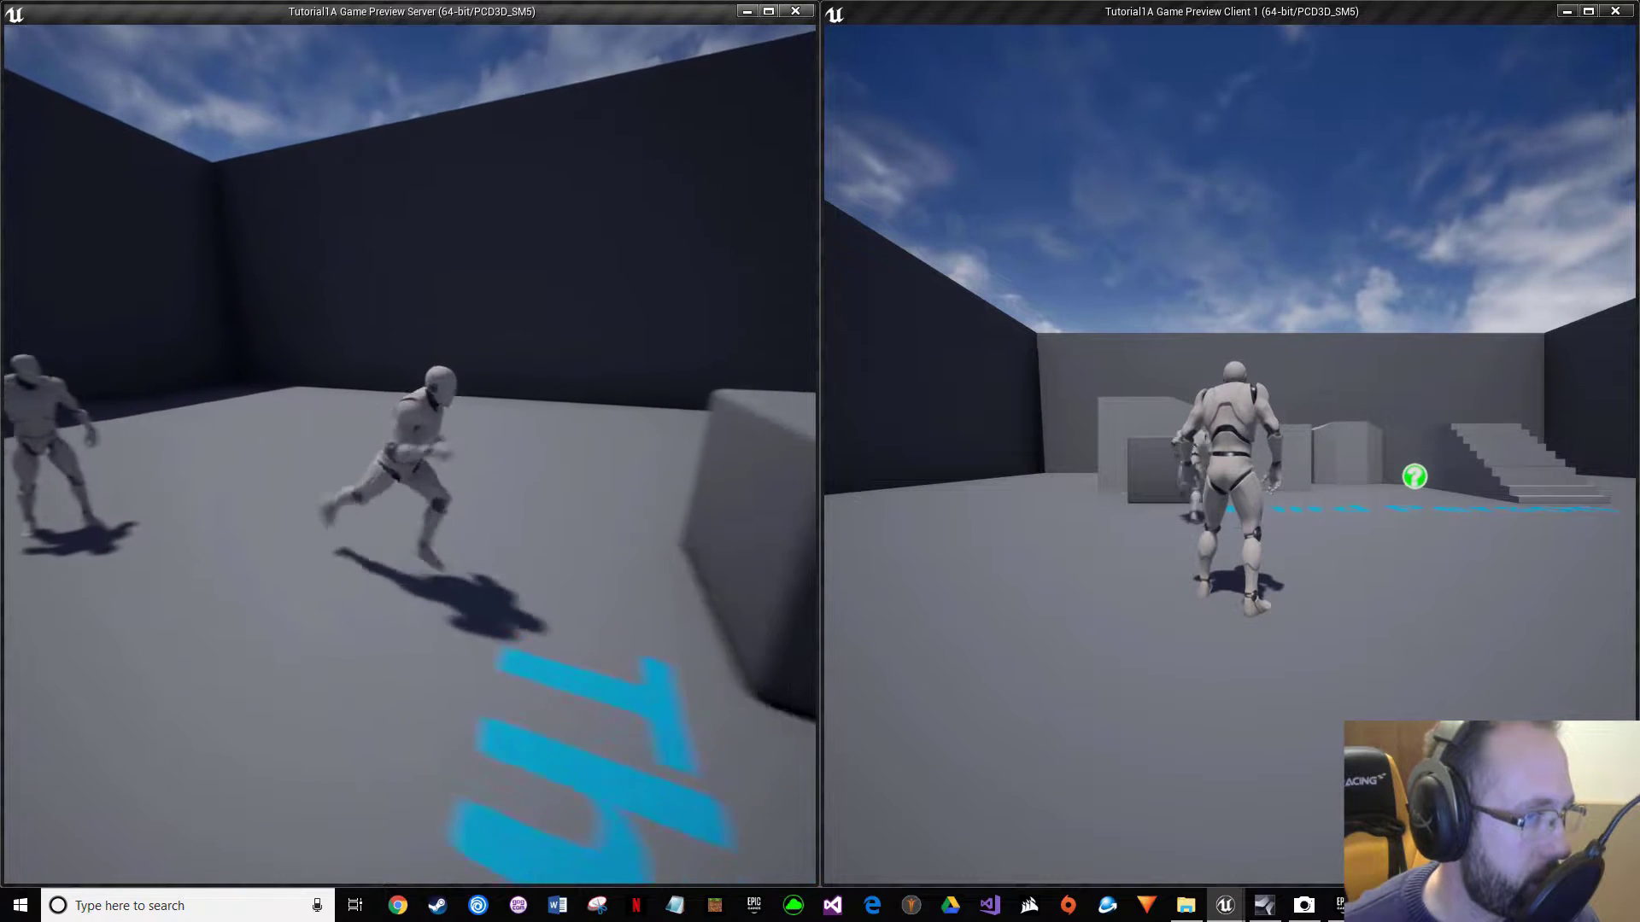
key(s)
key(a)
key(w)
key(d)
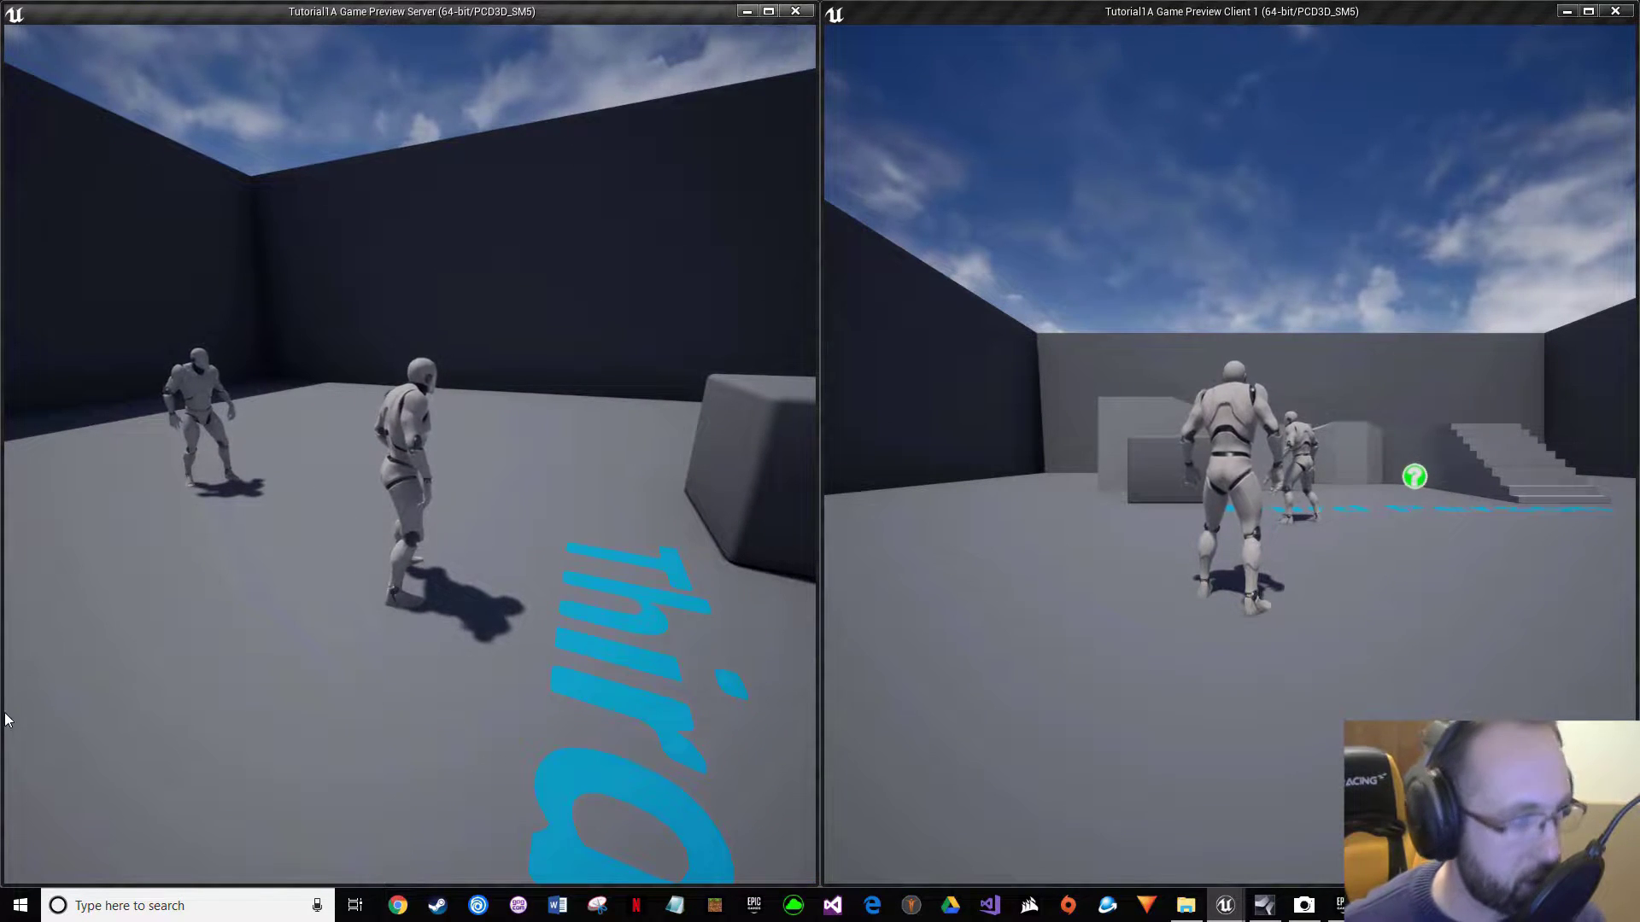
Run the client's character around the server's character to check its replicated movement, and end the play session.
click(1204, 485)
key(w)
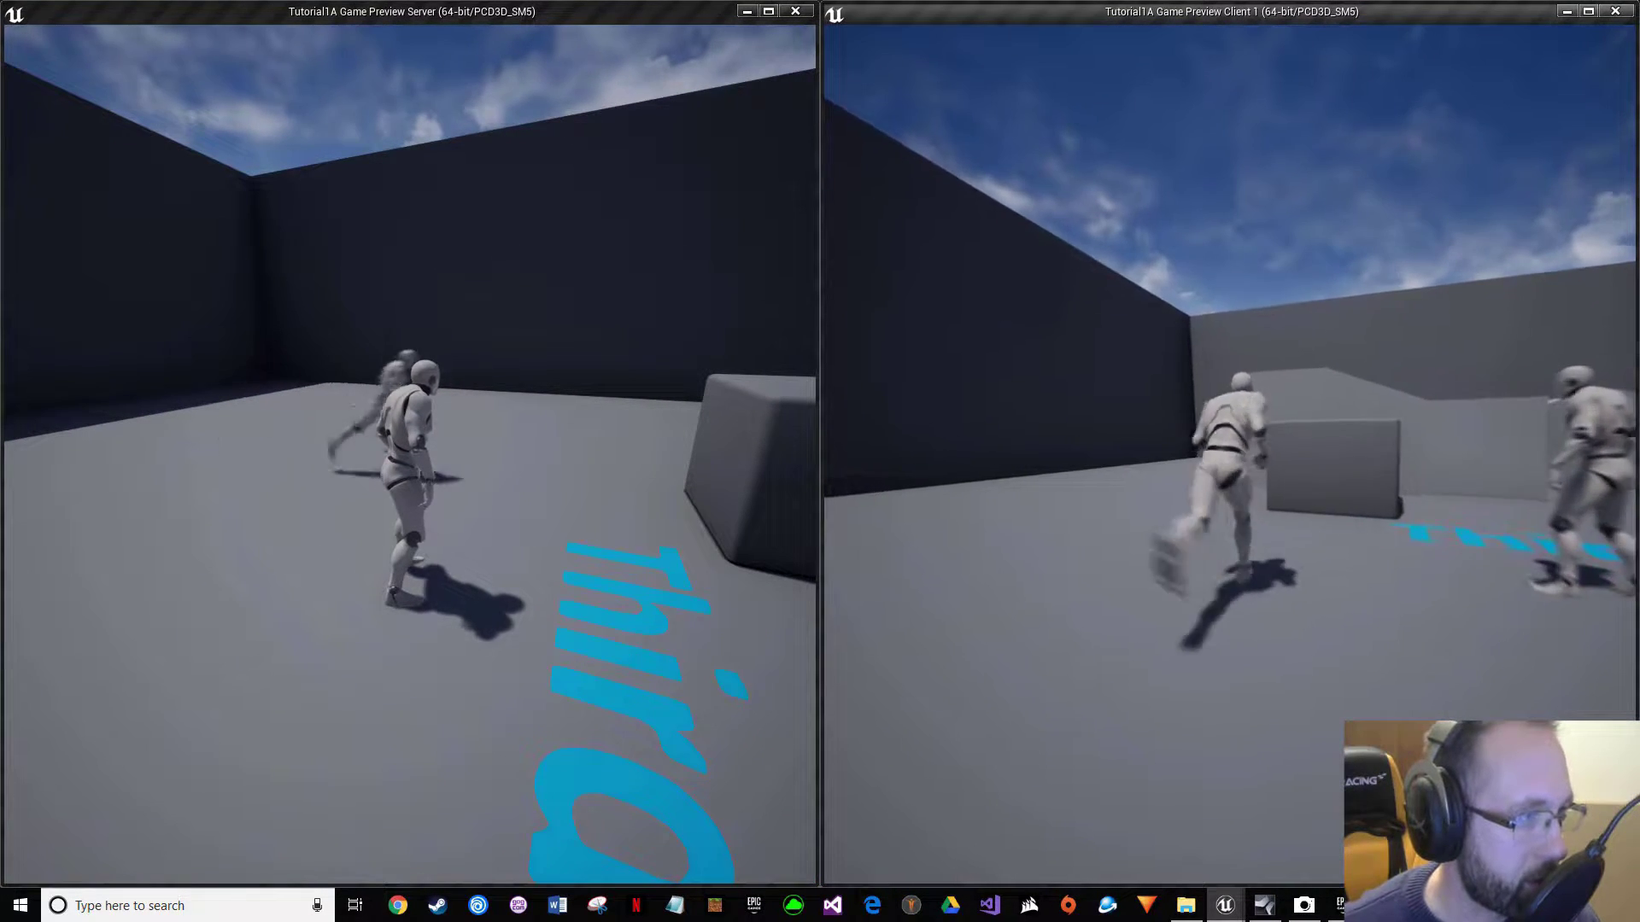
key(w)
key(a)
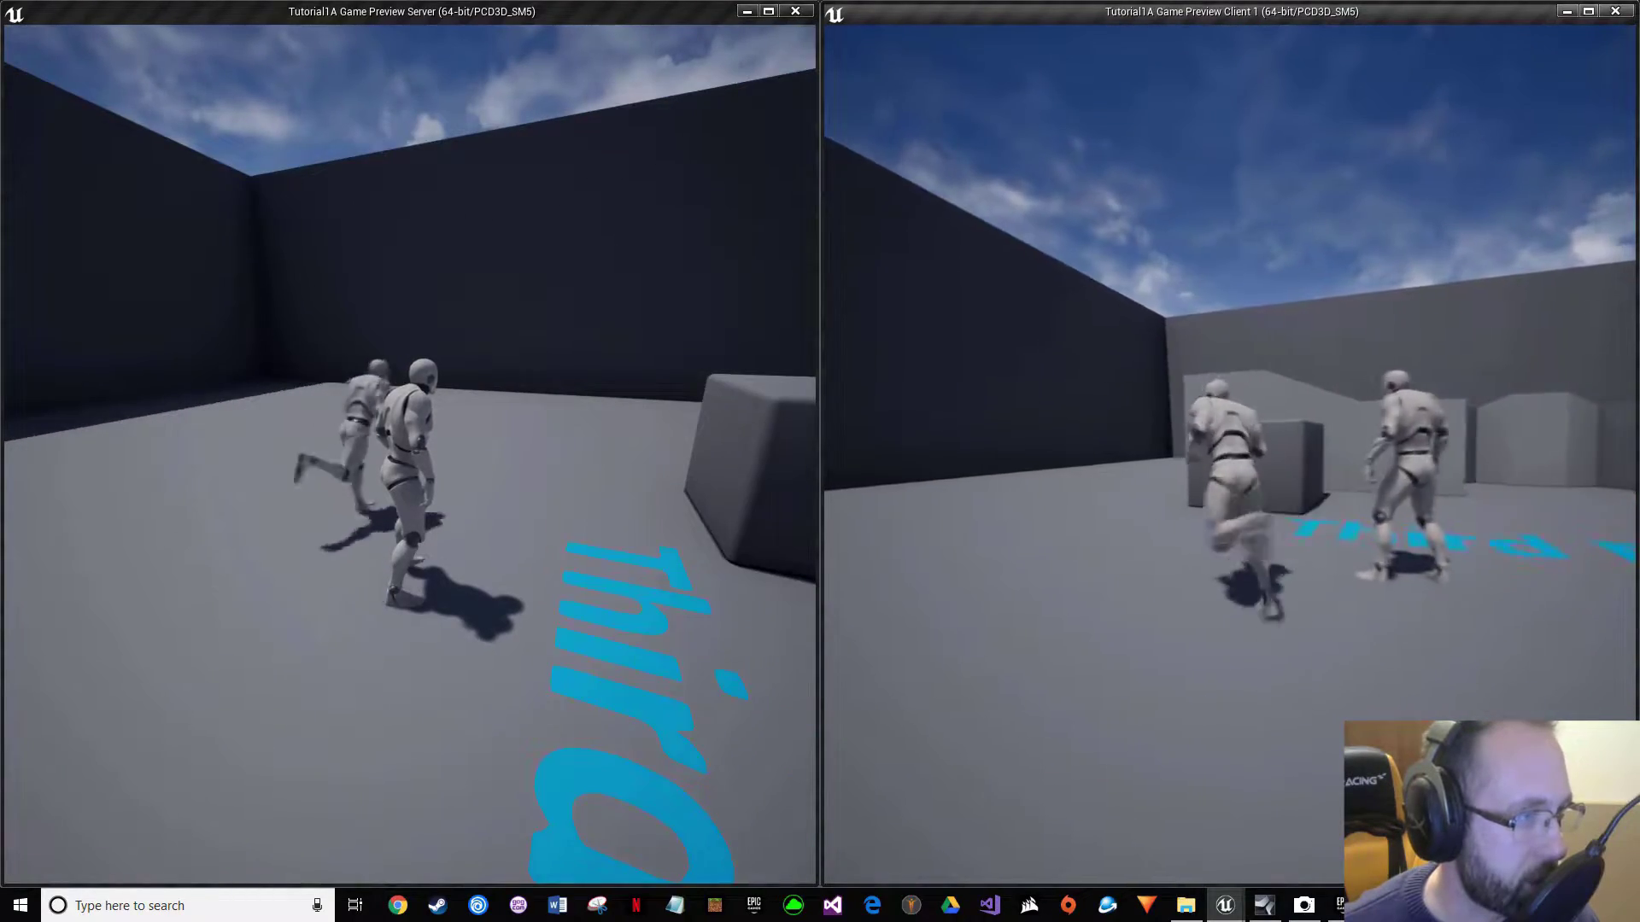
key(d)
key(s)
key(w)
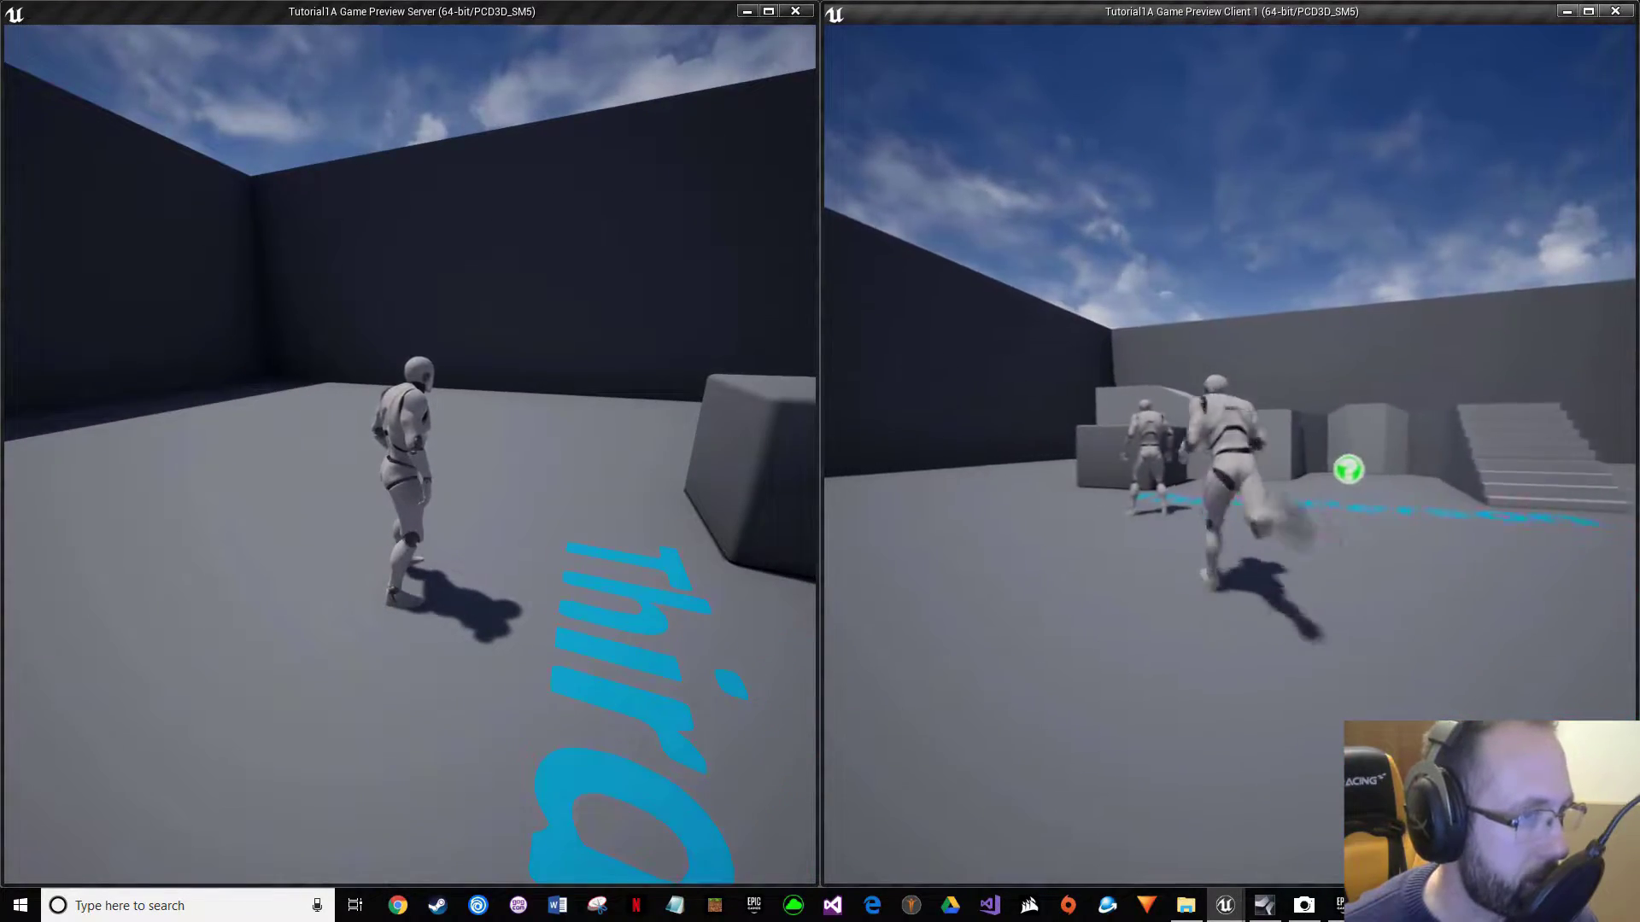
key(w)
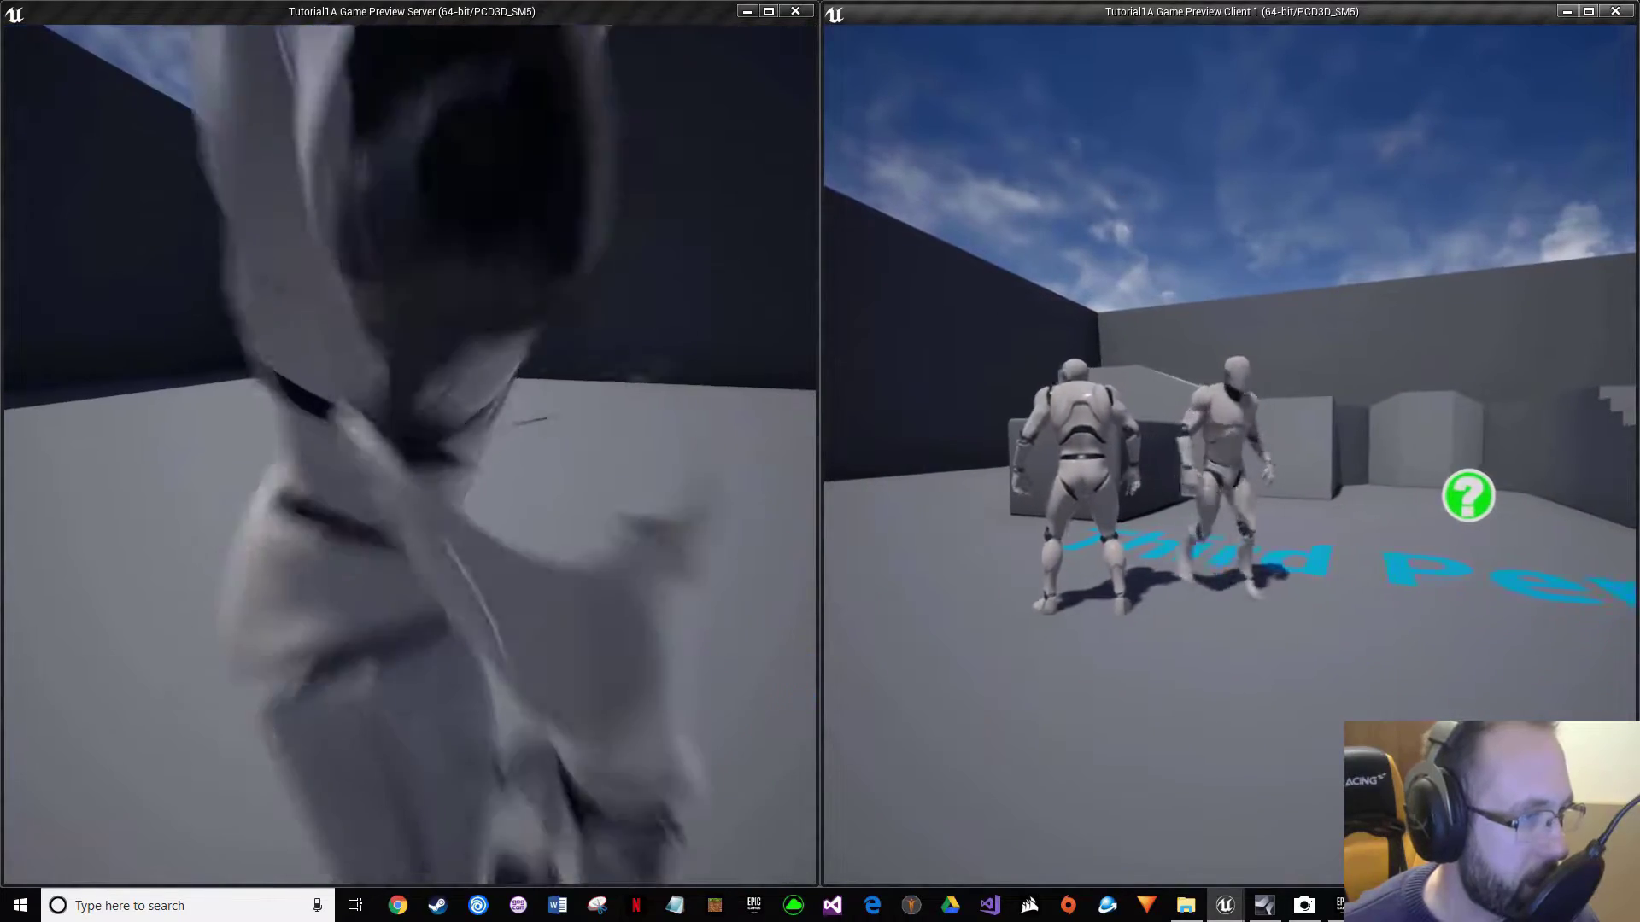
key(w)
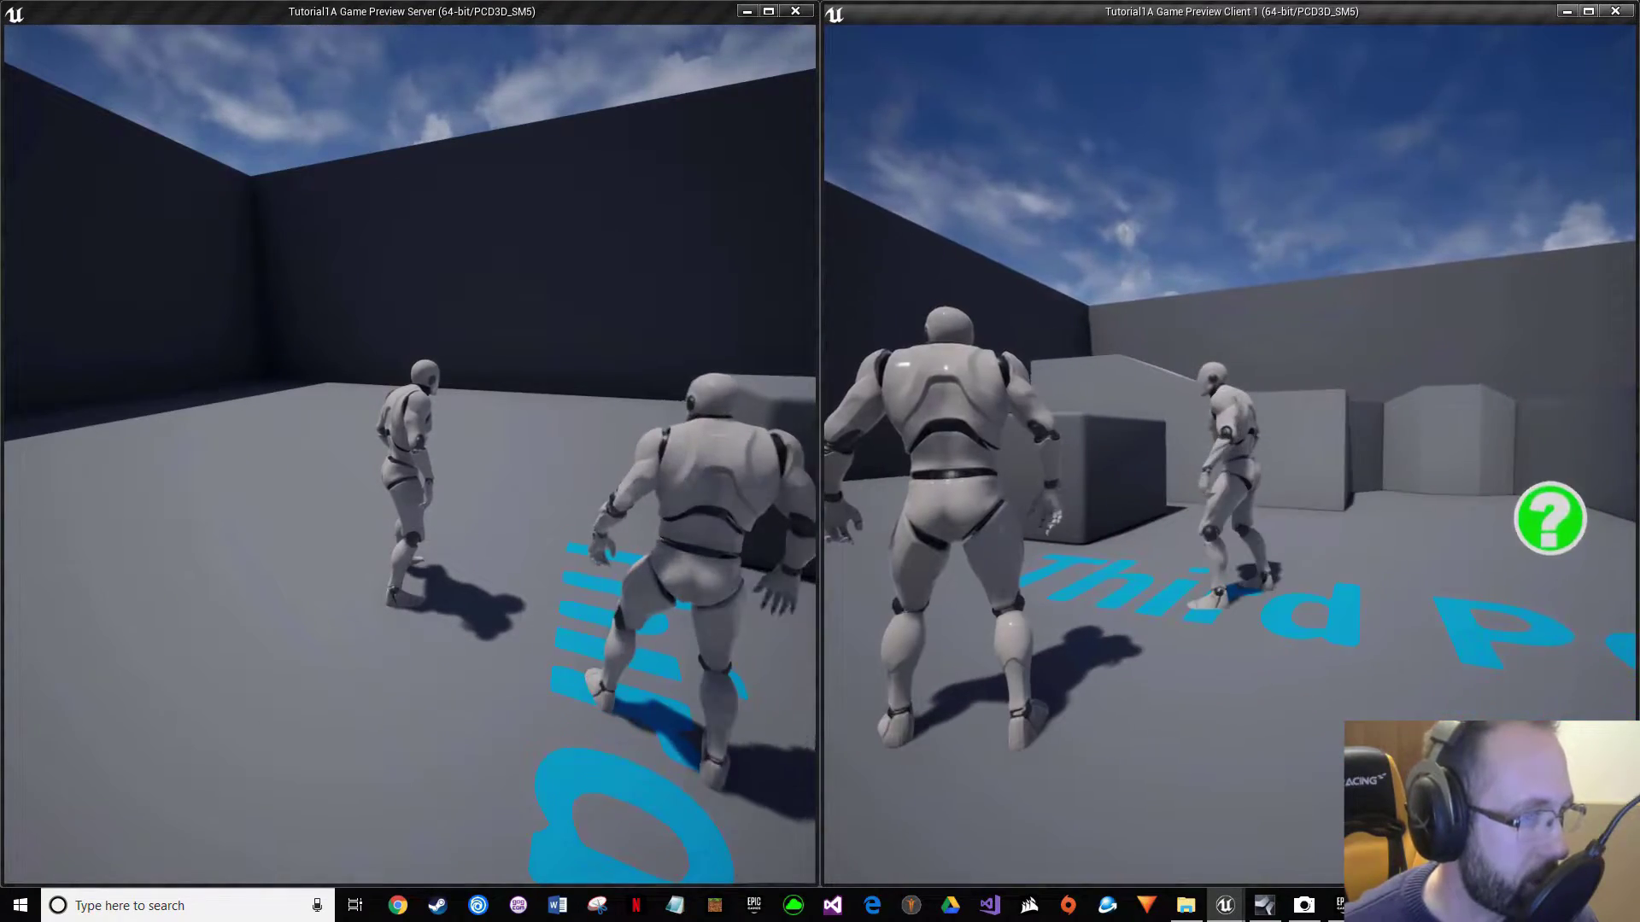
key(Escape)
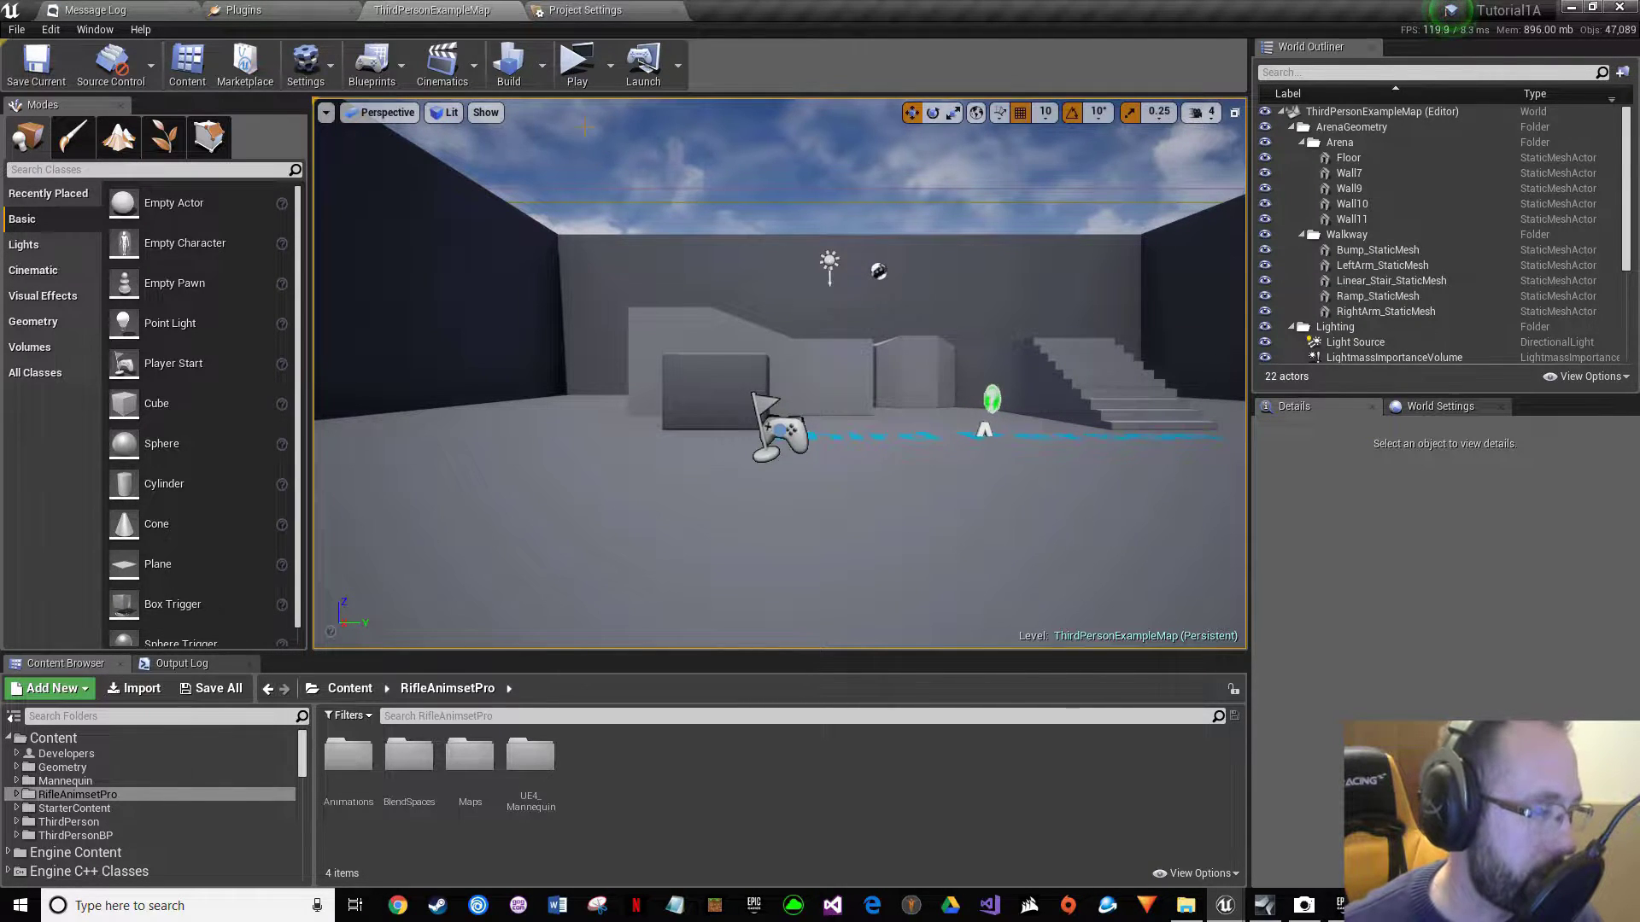
Restart the two-player preview, run the client's character over to the server's character and around it, and end the session.
click(569, 56)
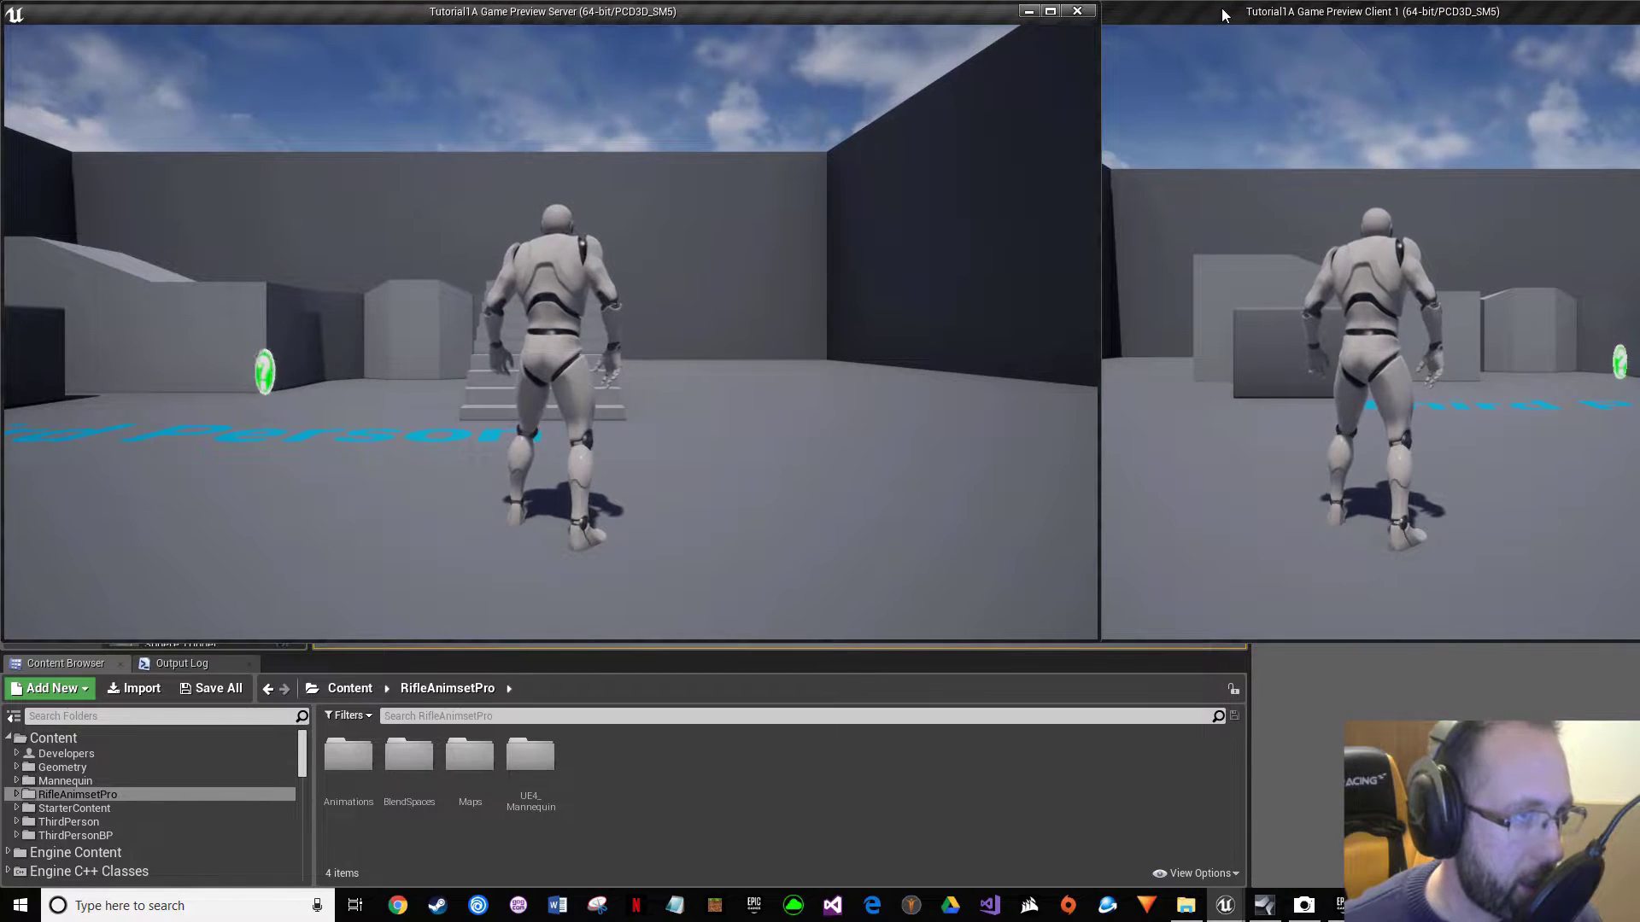
click(1240, 94)
key(w)
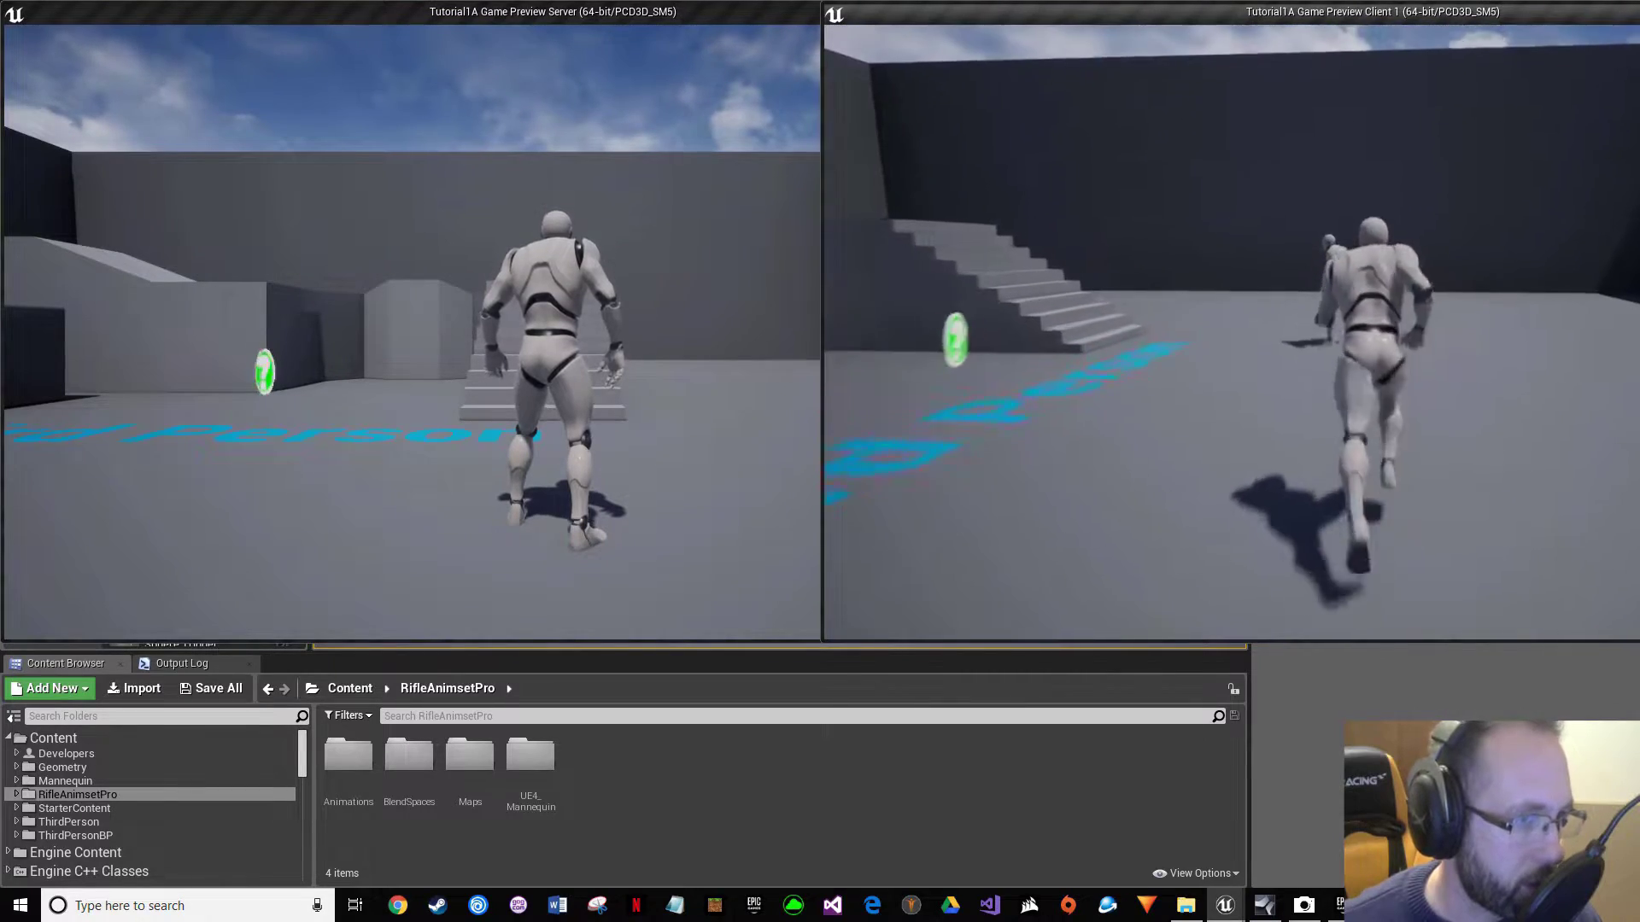
key(w)
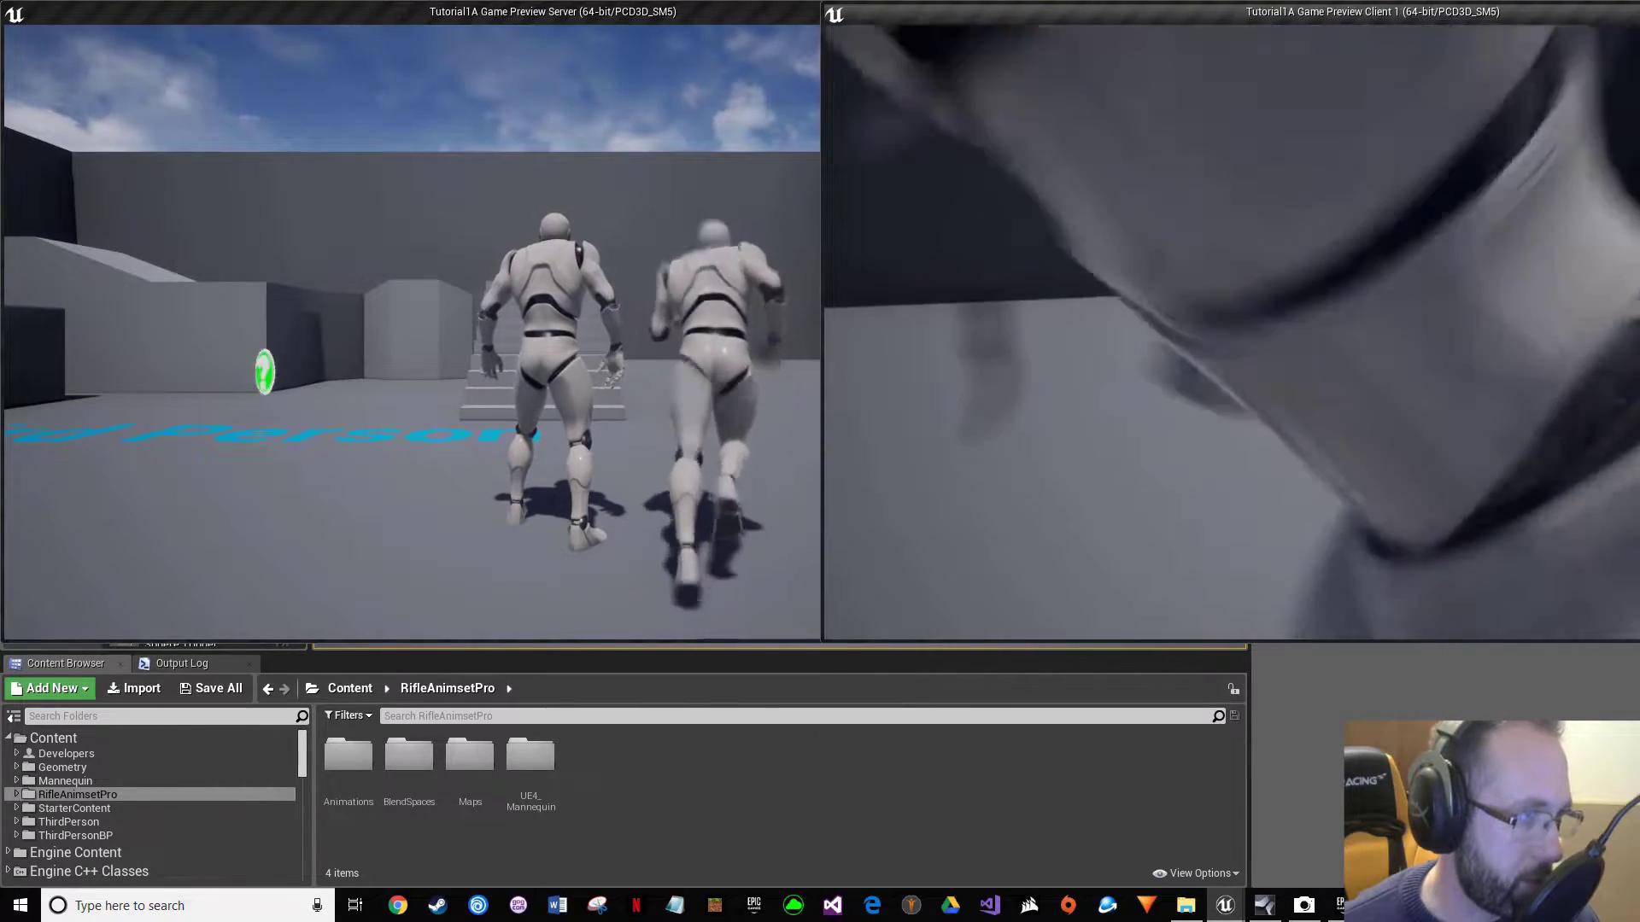
key(d)
key(s)
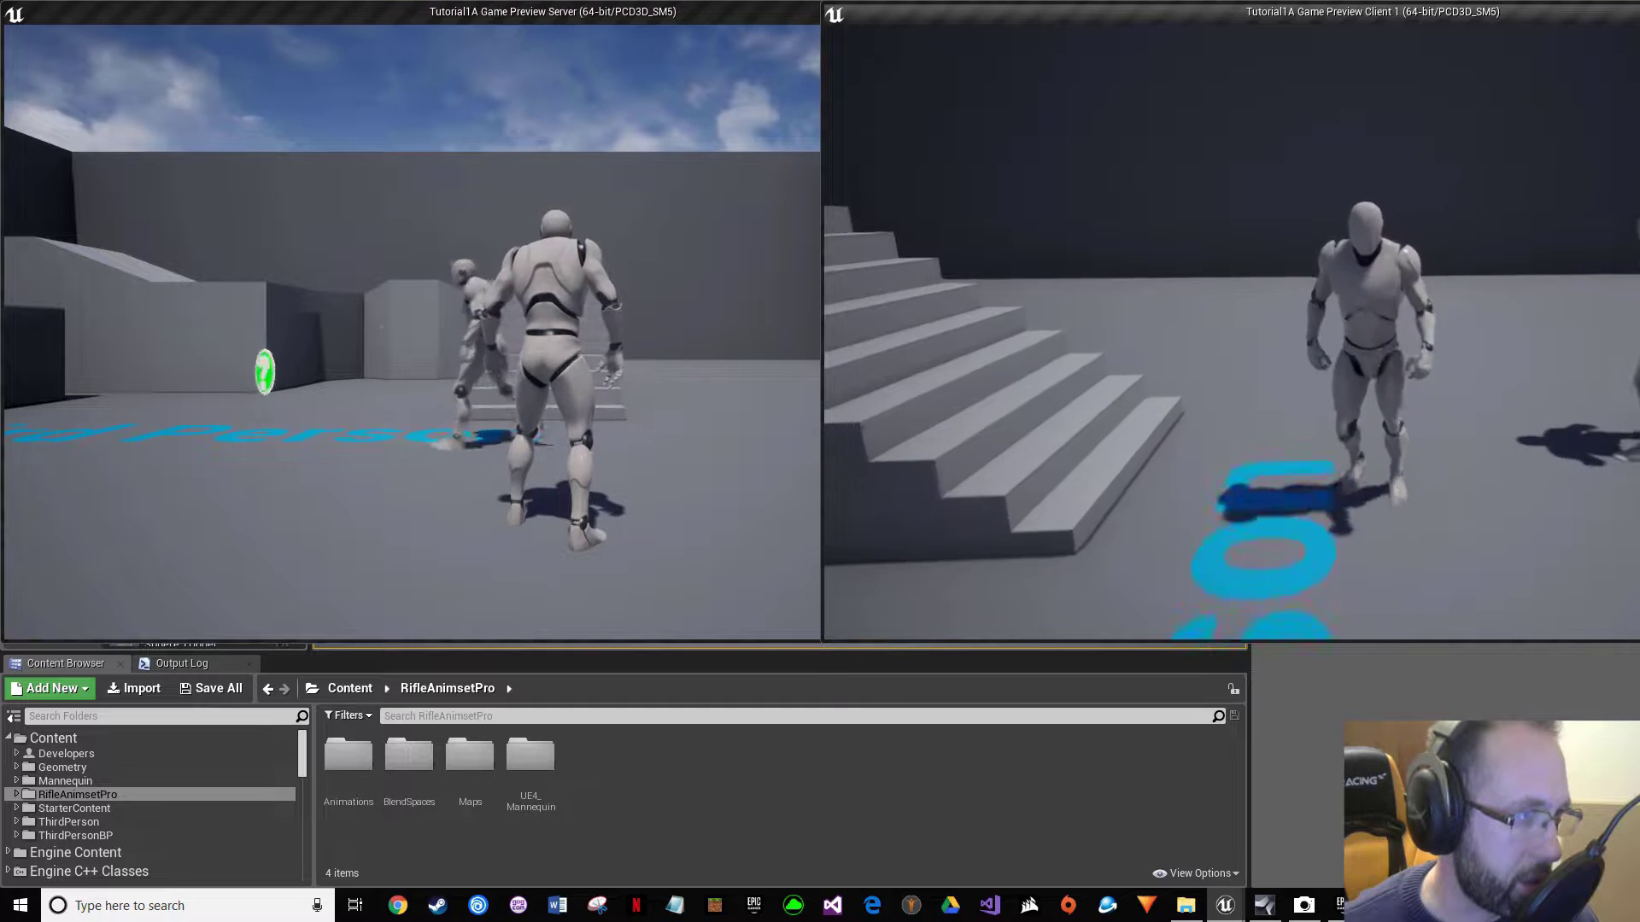
key(s)
key(d)
key(w)
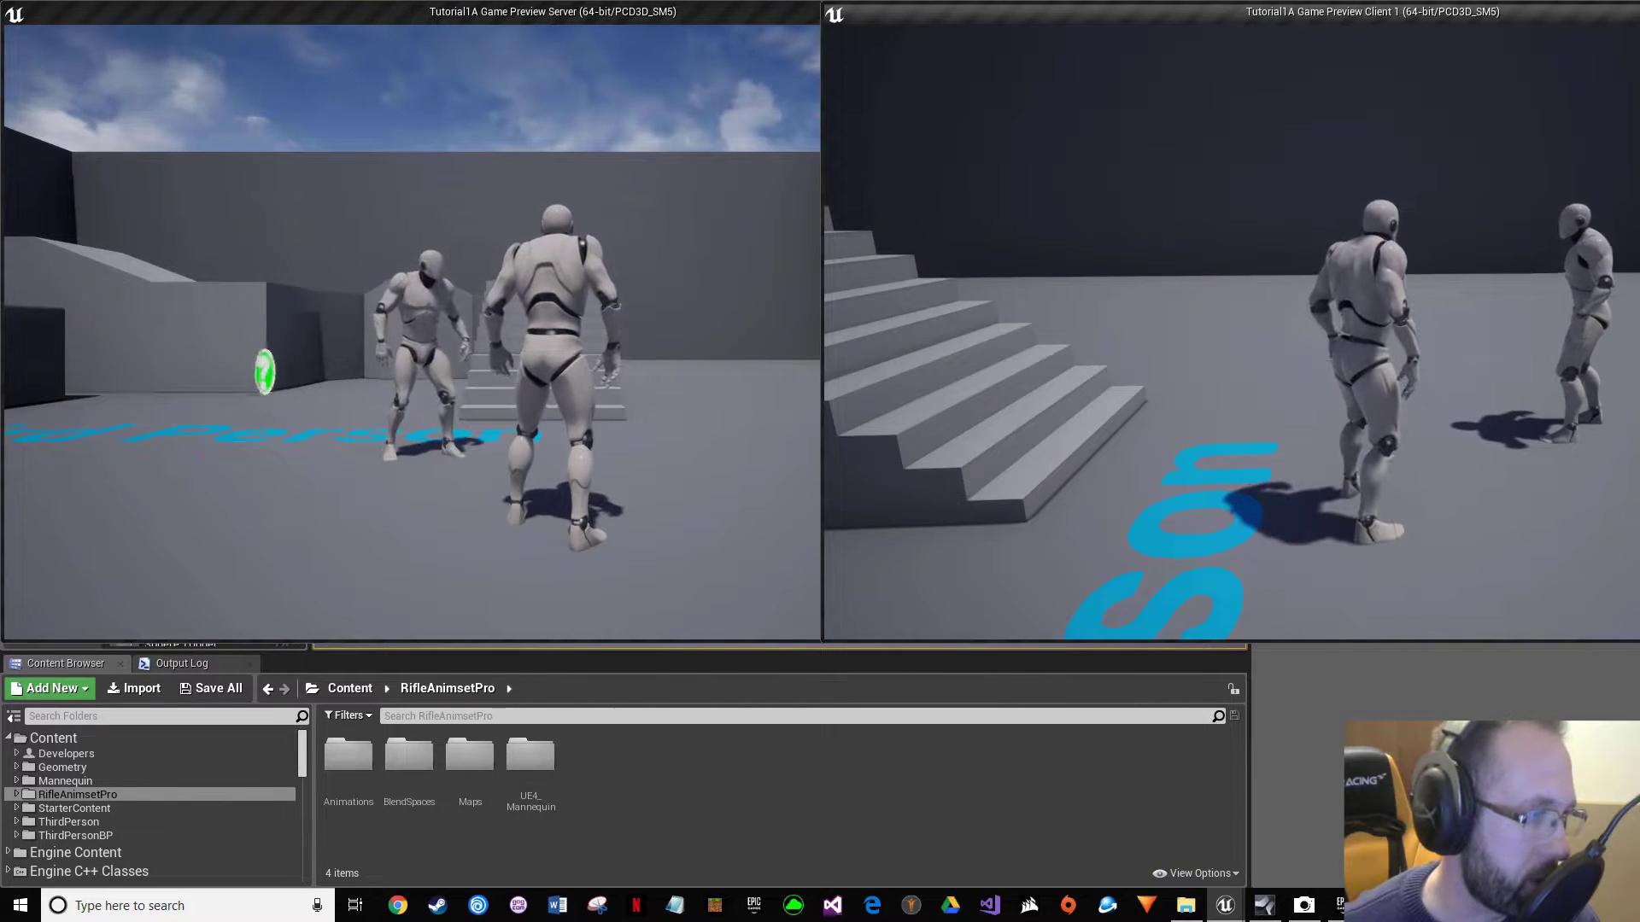
key(Escape)
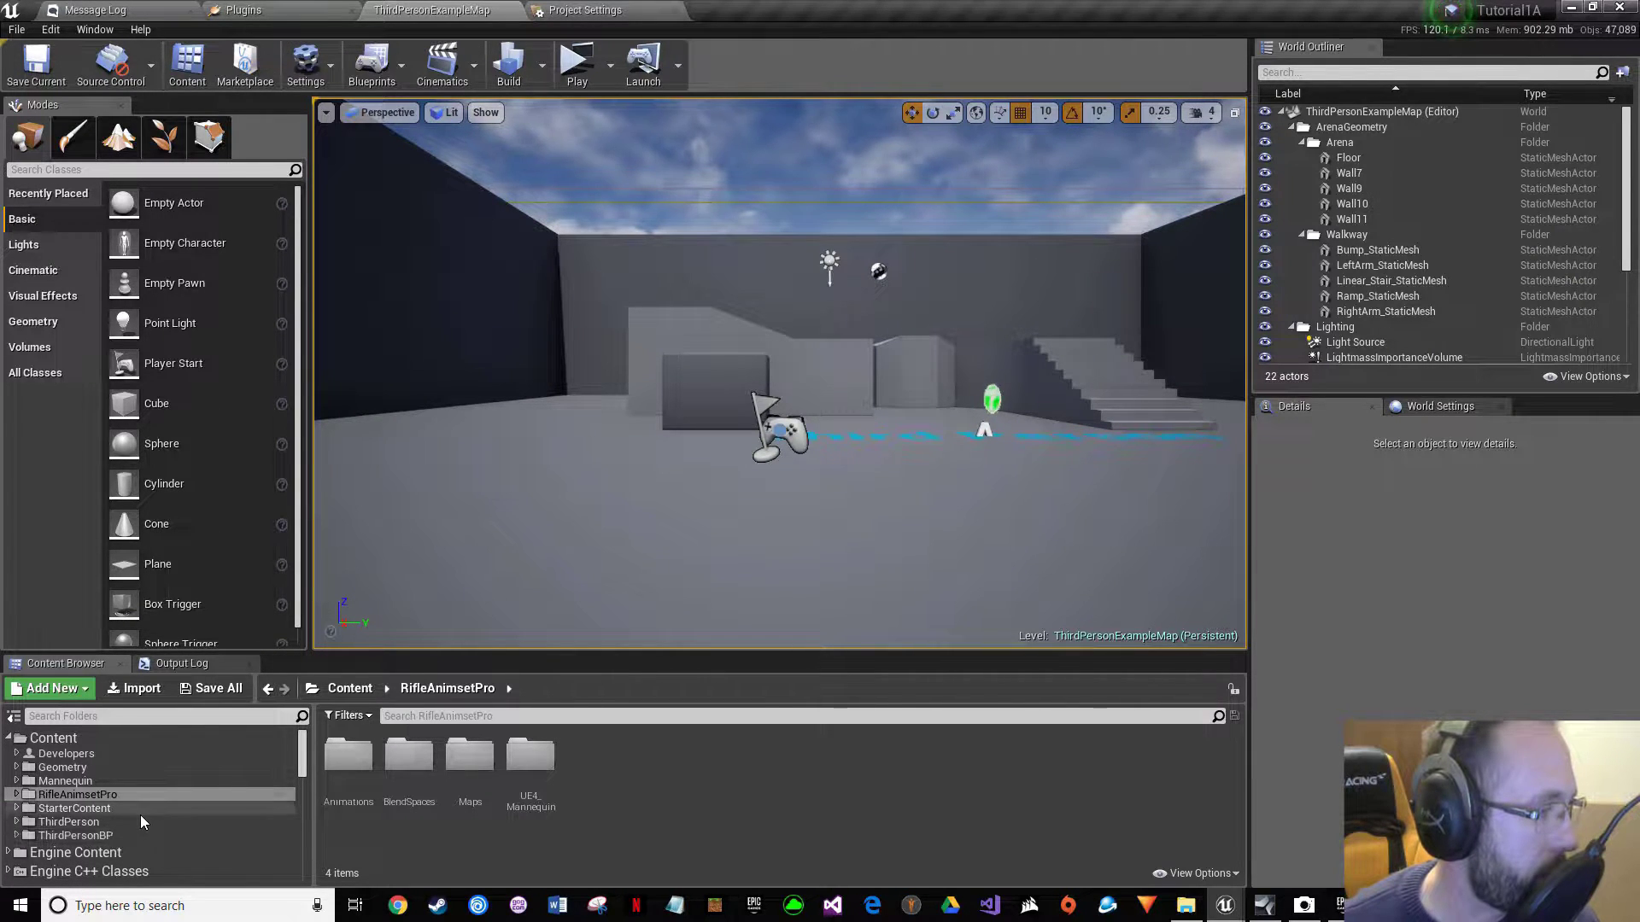
Open the ClassicRifleStrafeMovement blend space from the BlendSpaces folder of RifleAnimsetPro.
scroll(140, 815, down, 2)
scroll(140, 815, up, 2)
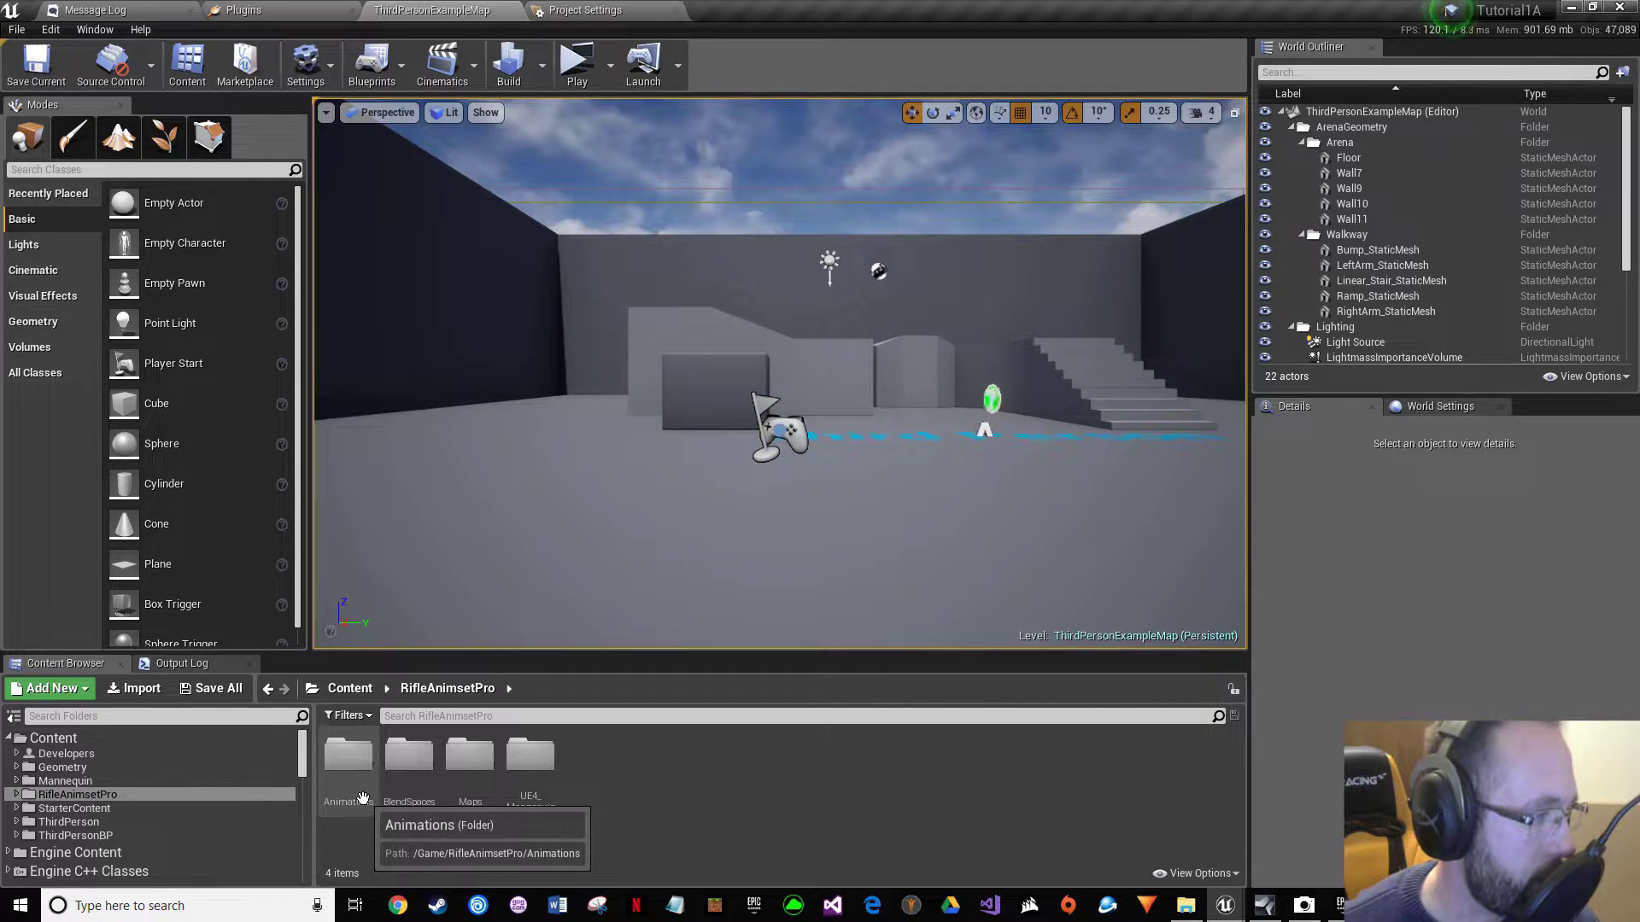
double_click(419, 785)
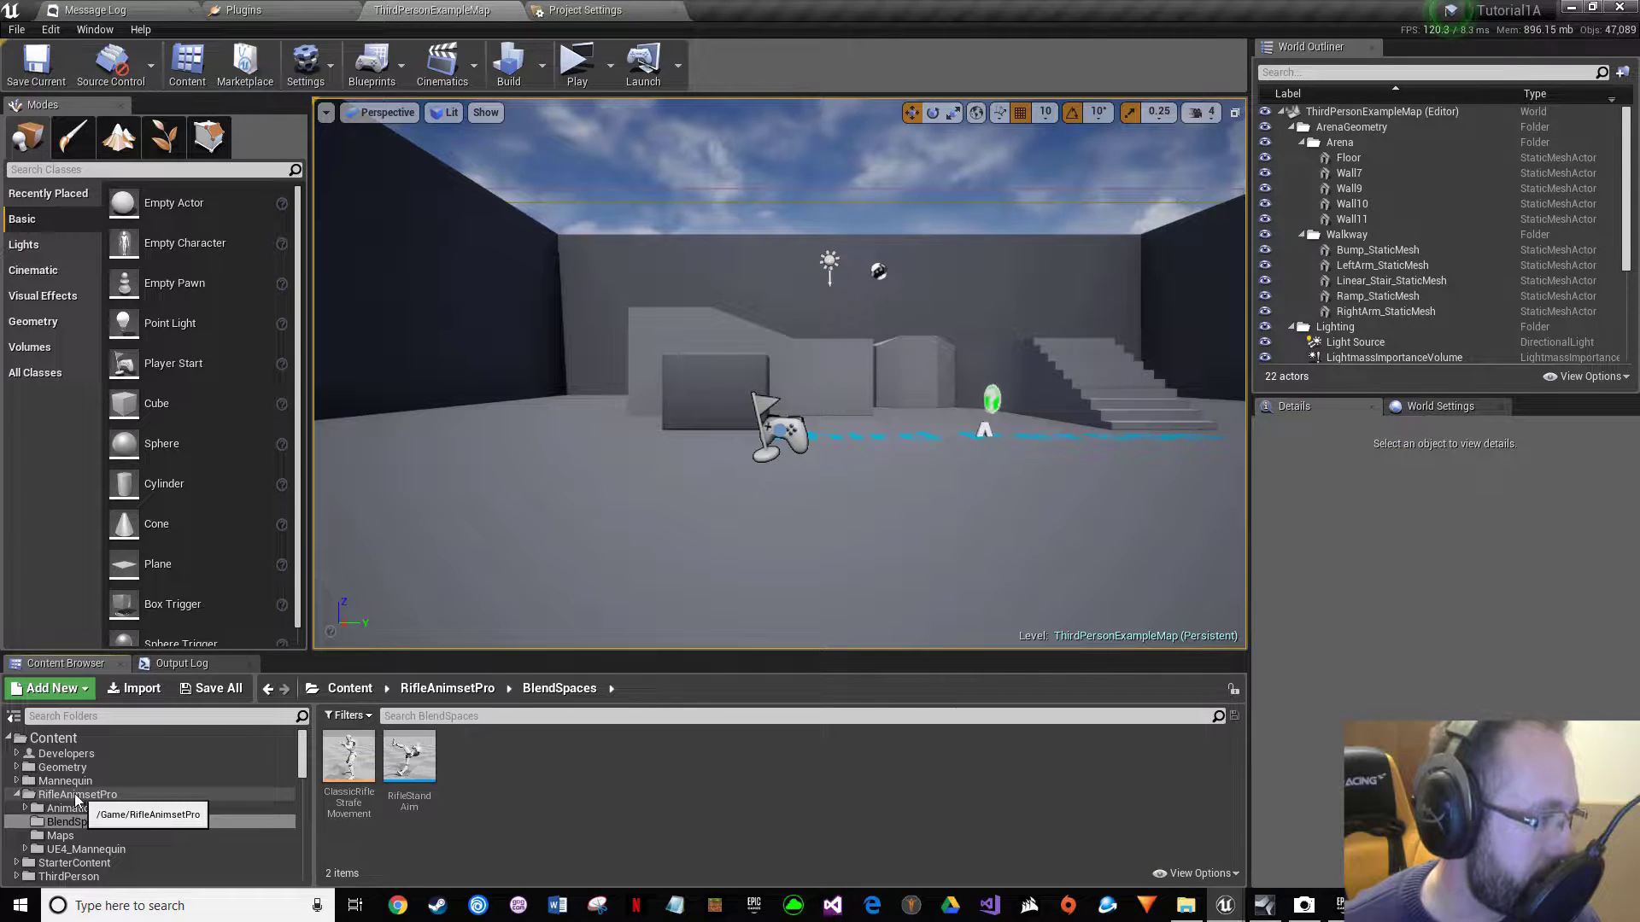
double_click(354, 784)
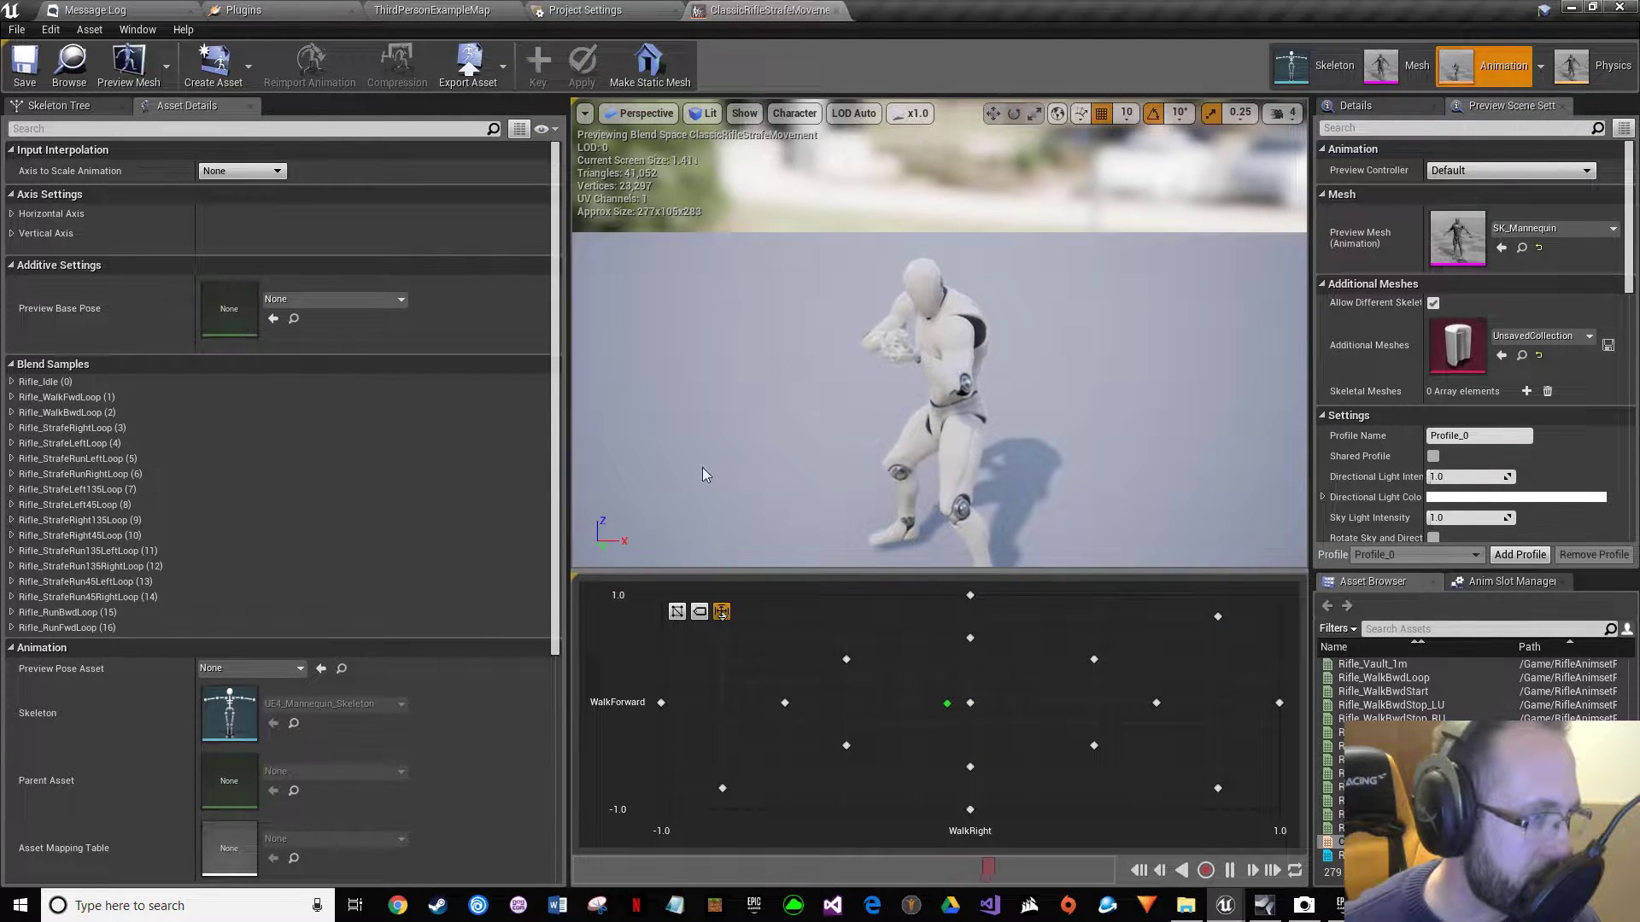
Preview the Rifle_WalkFwdLoop, Rifle_WalkFwdStart180_L and Rifle_WalkFwdStop_LU animations, and close the animation editor to return to the level.
double_click(1343, 732)
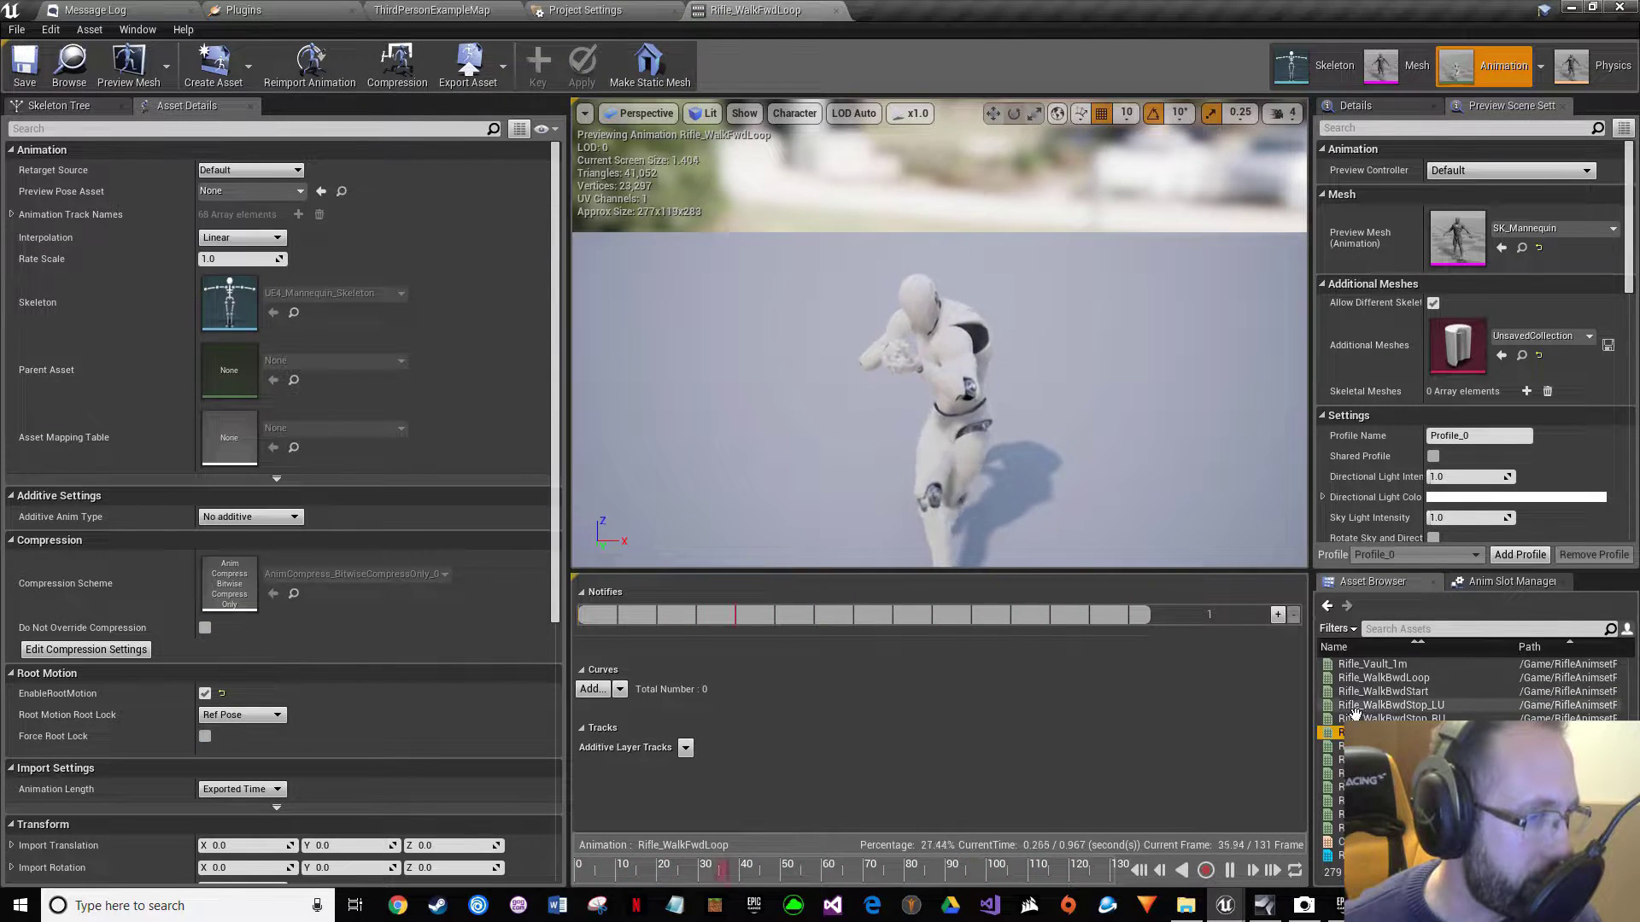
double_click(1336, 759)
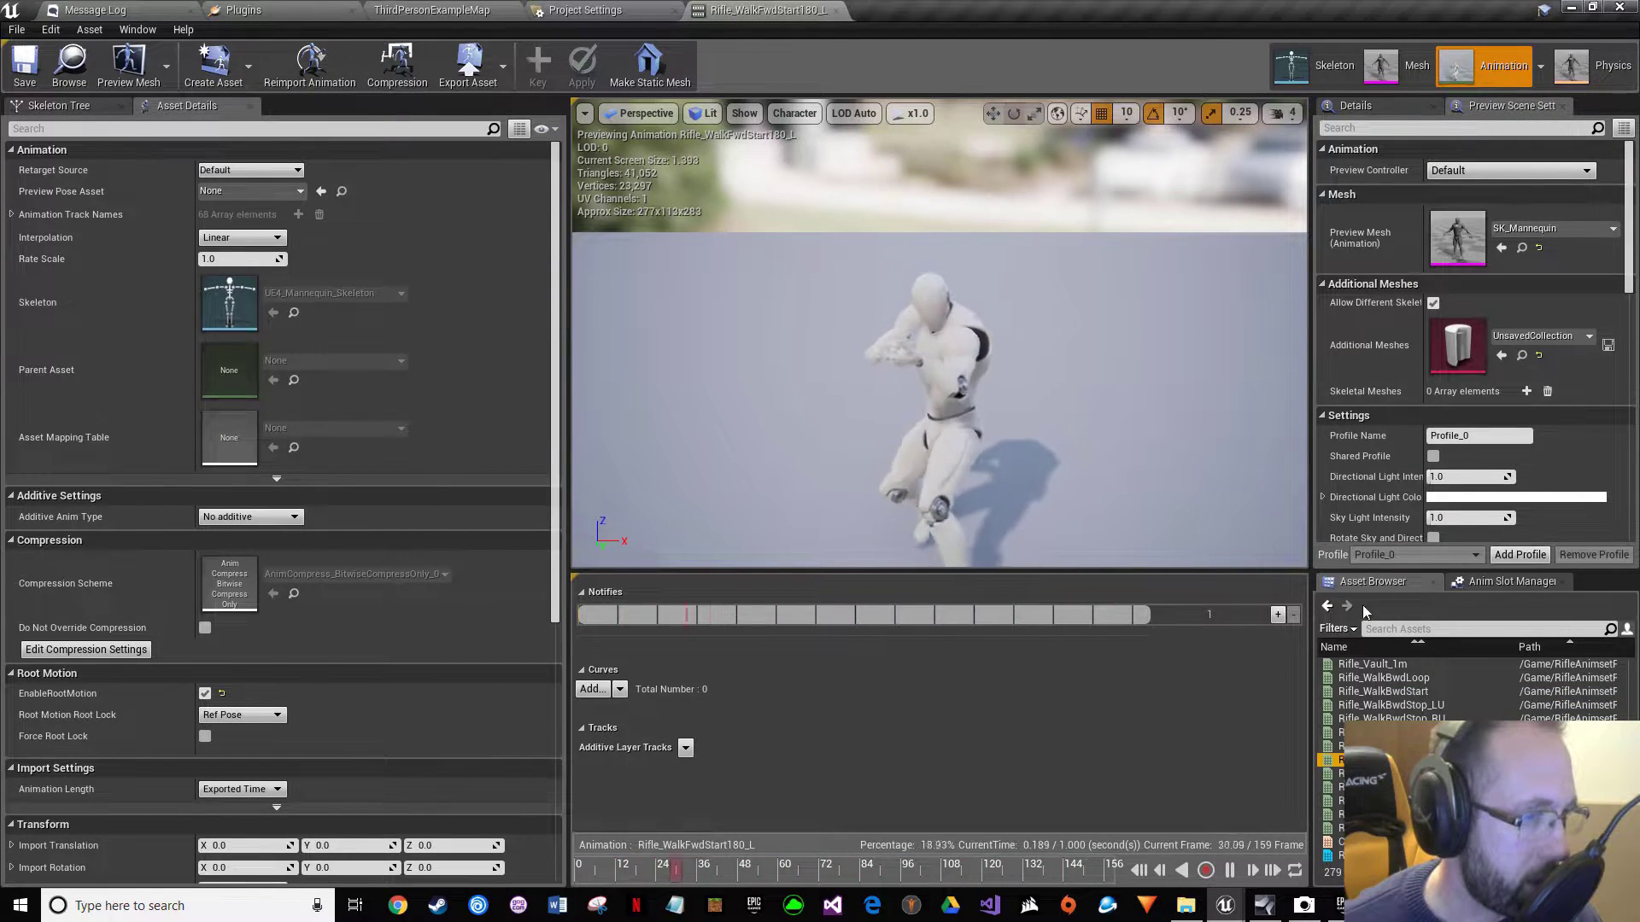
double_click(1354, 815)
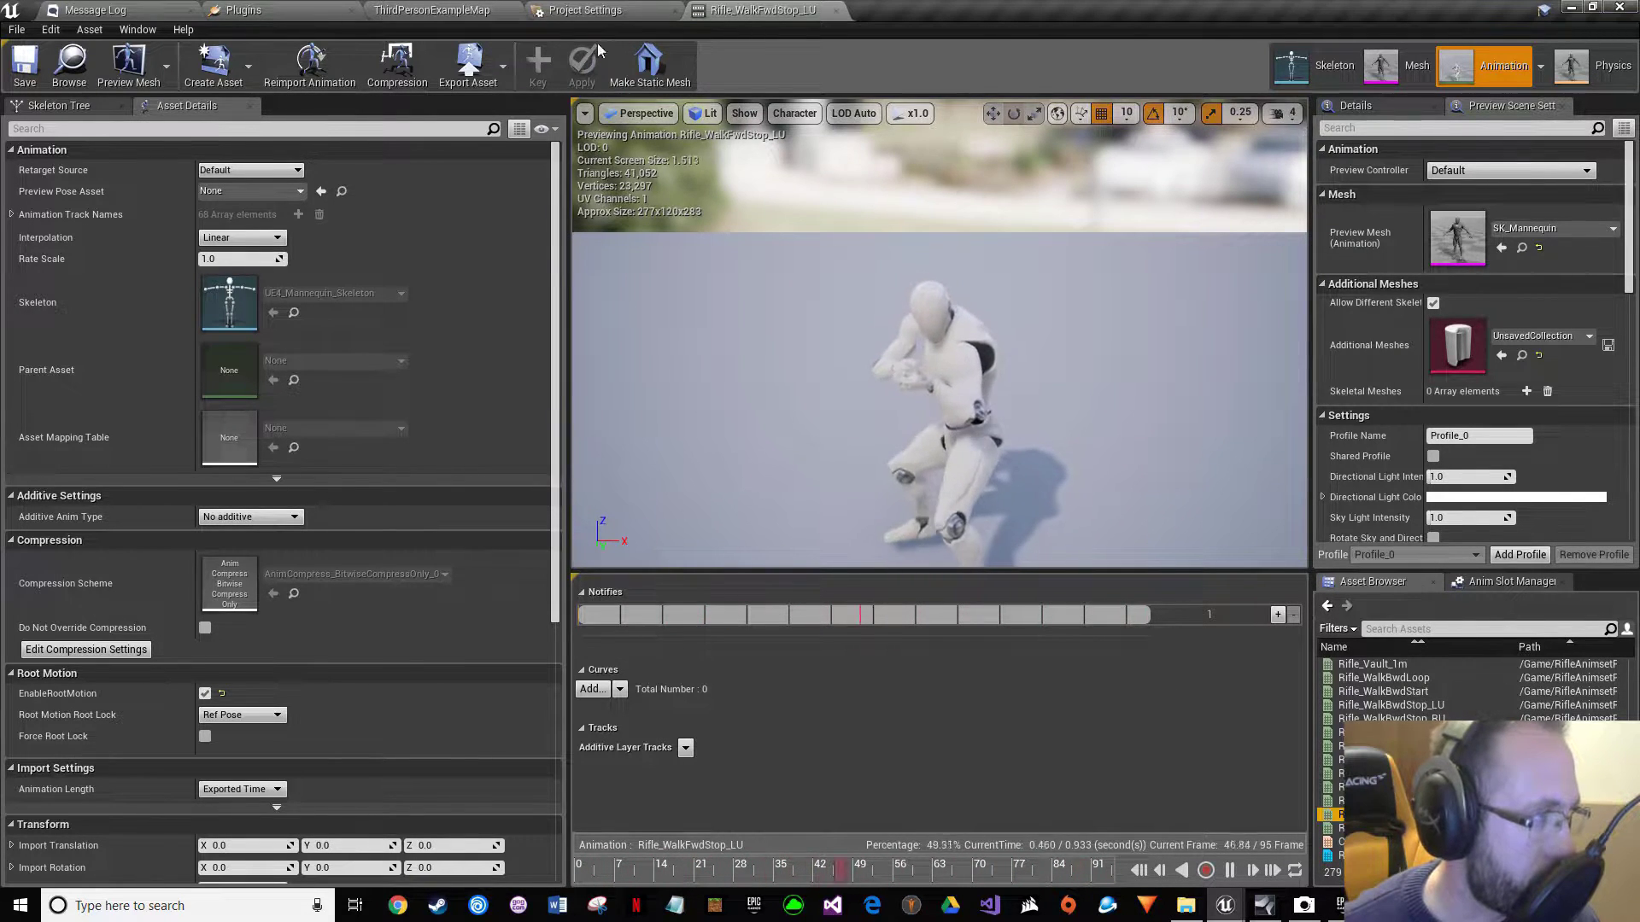
click(836, 11)
click(435, 10)
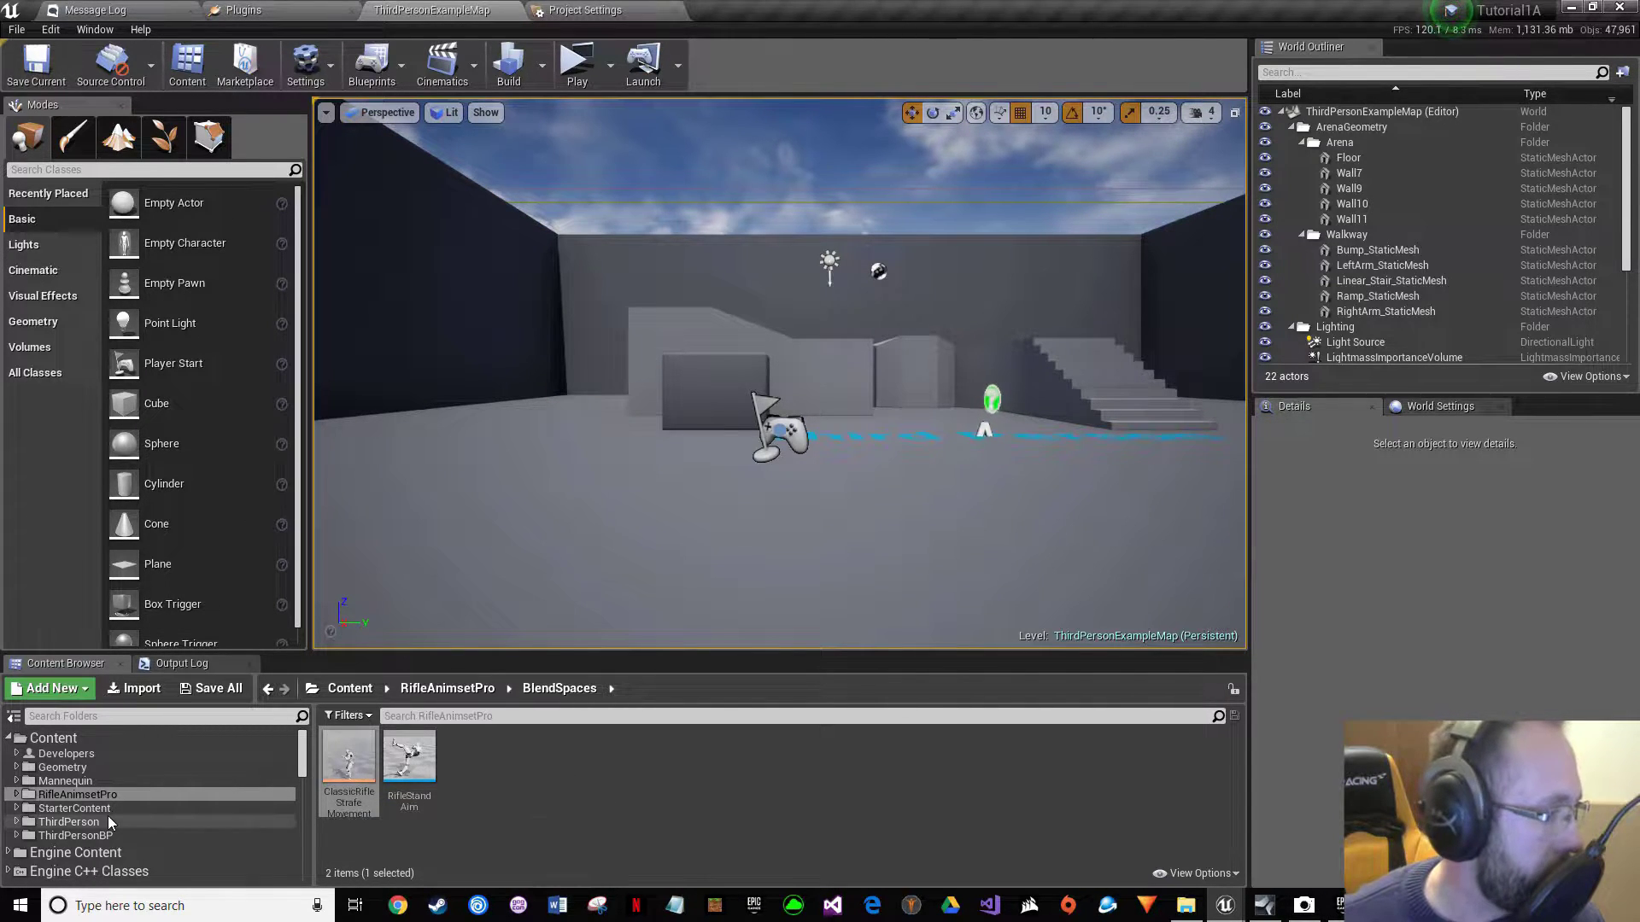
Expand the RifleAnimsetPro folder and open the Mesh folder inside UE4_Mannequin.
click(20, 795)
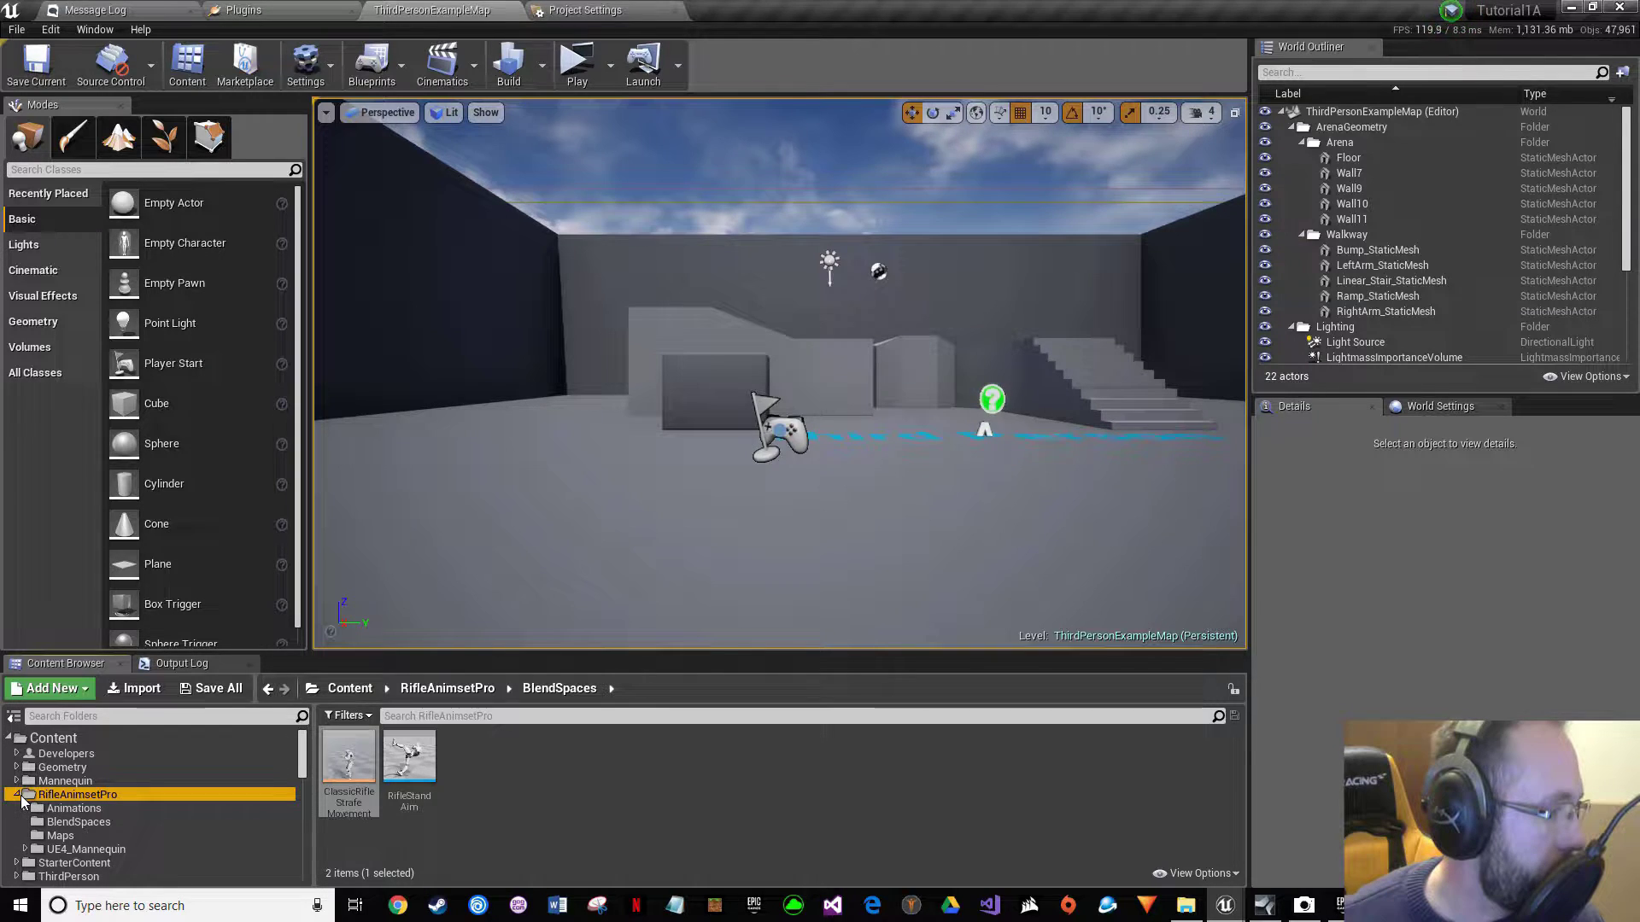
click(89, 849)
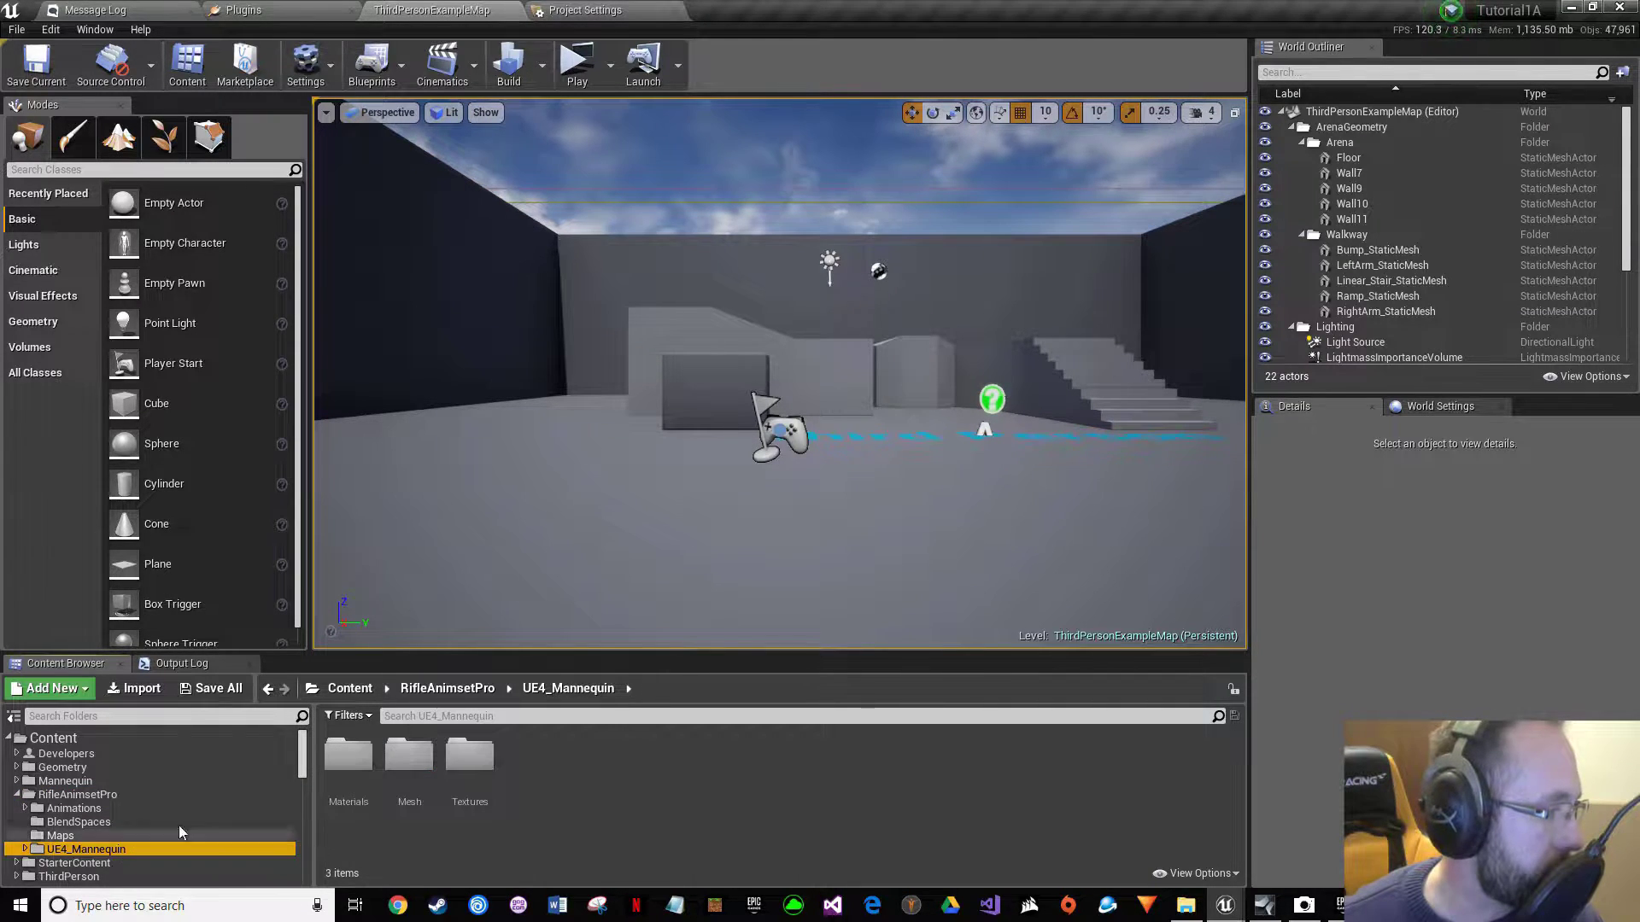
double_click(410, 796)
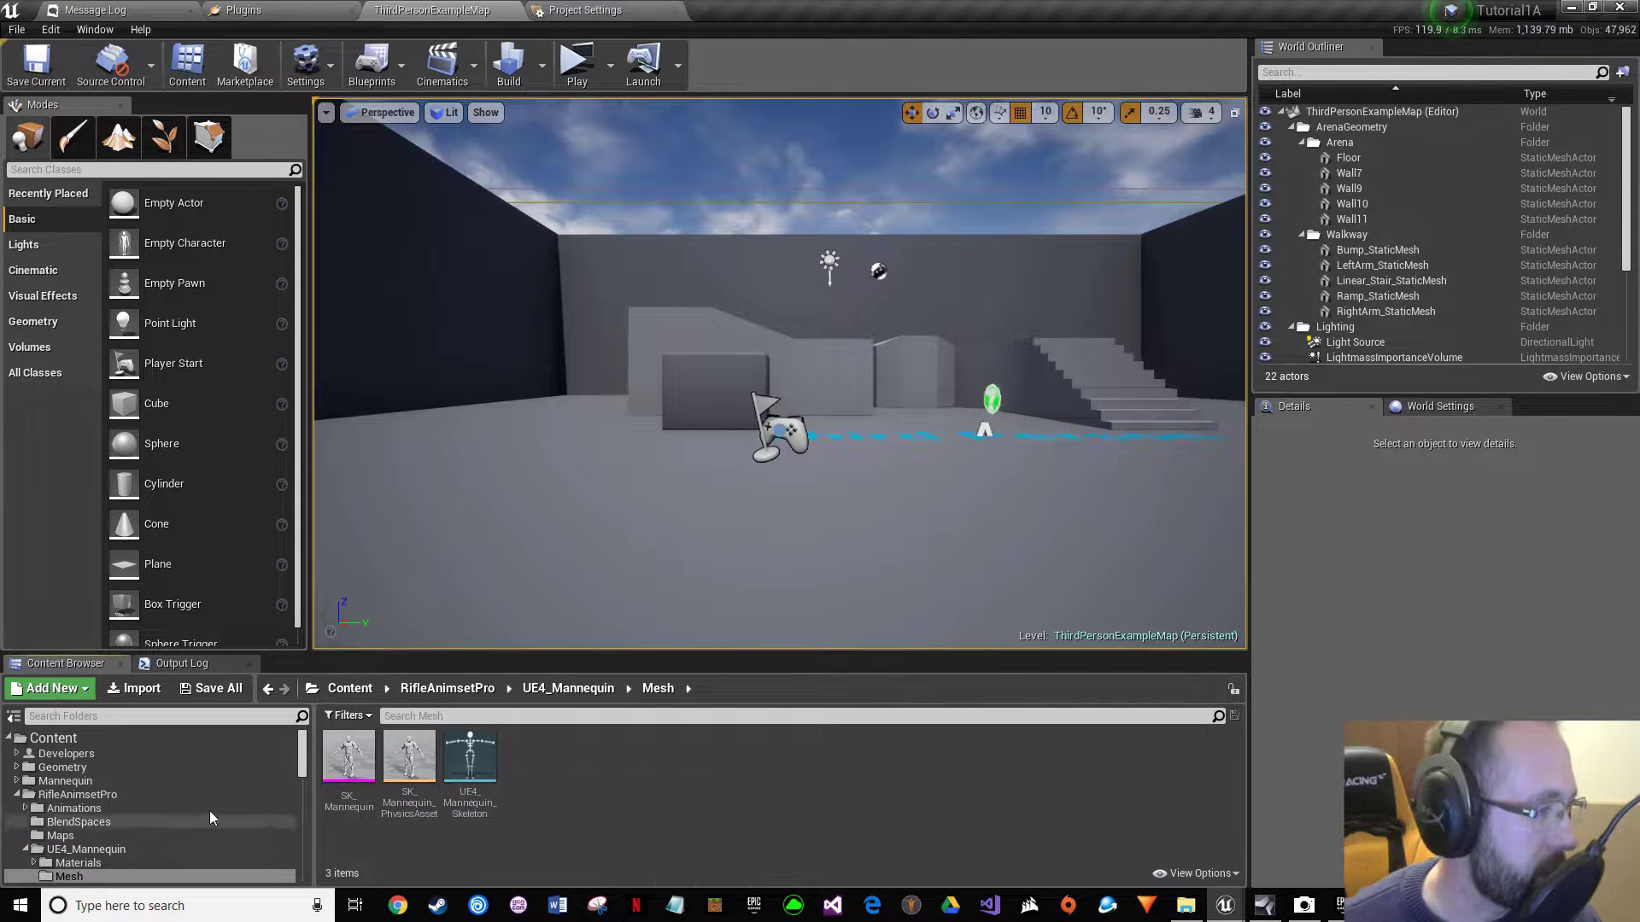
scroll(128, 807, down, 1)
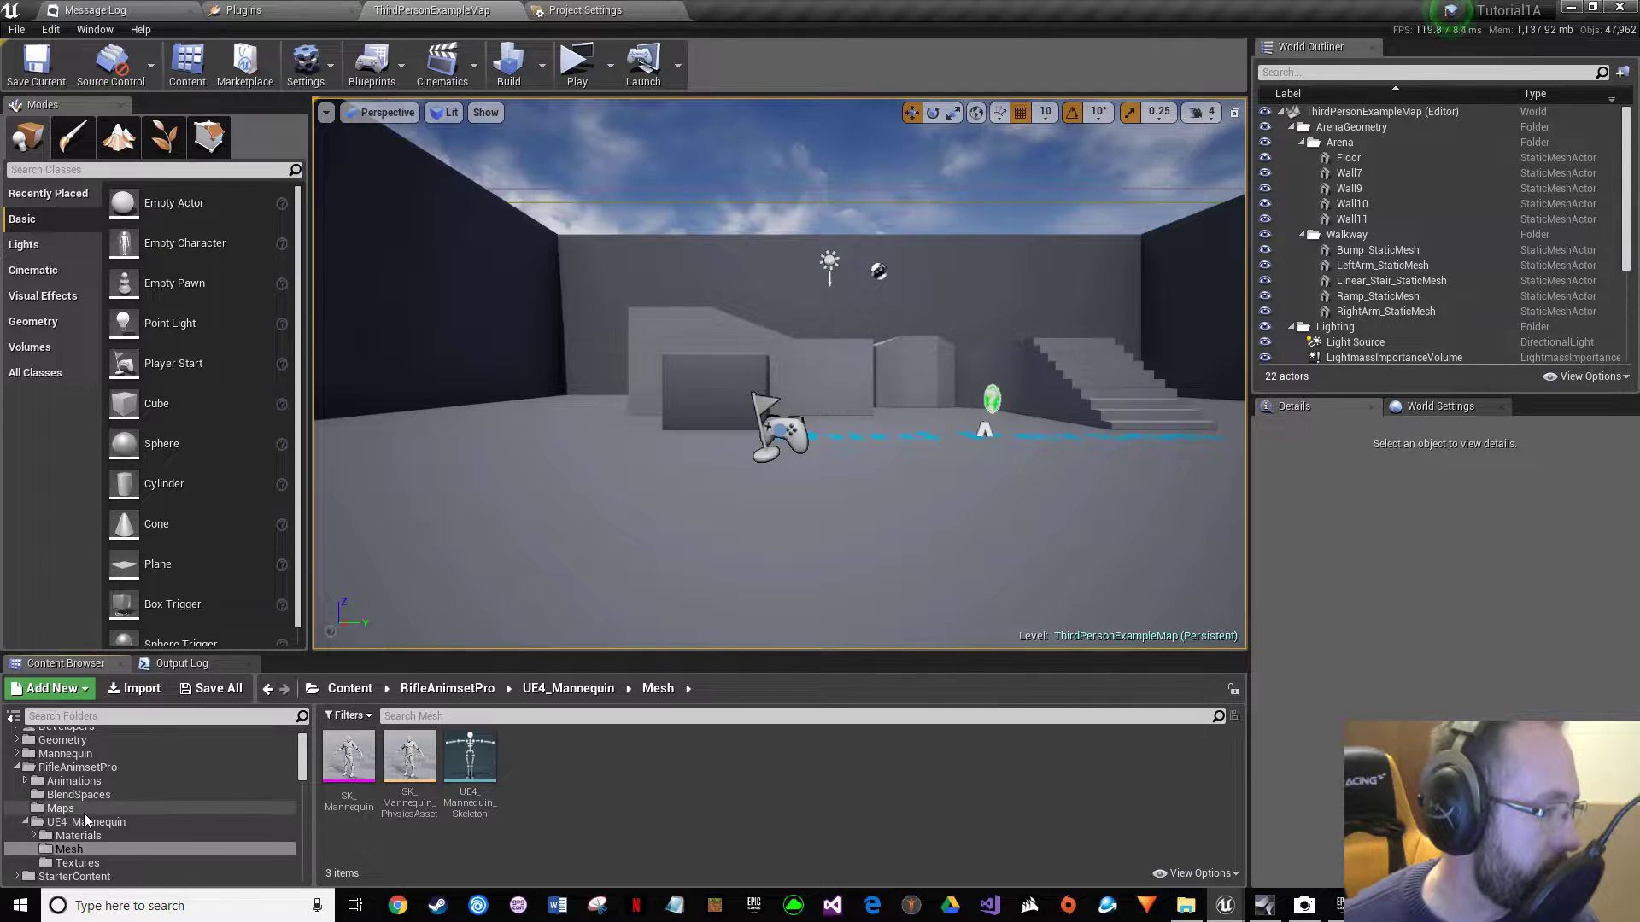
Force-delete SK_Mannequin, SK_Mannequin_PhysicsAsset and UE4_Mannequin_Skeleton from the Mesh folder of the RifleAnimsetPro mannequin.
right_drag(791, 374, 783, 333)
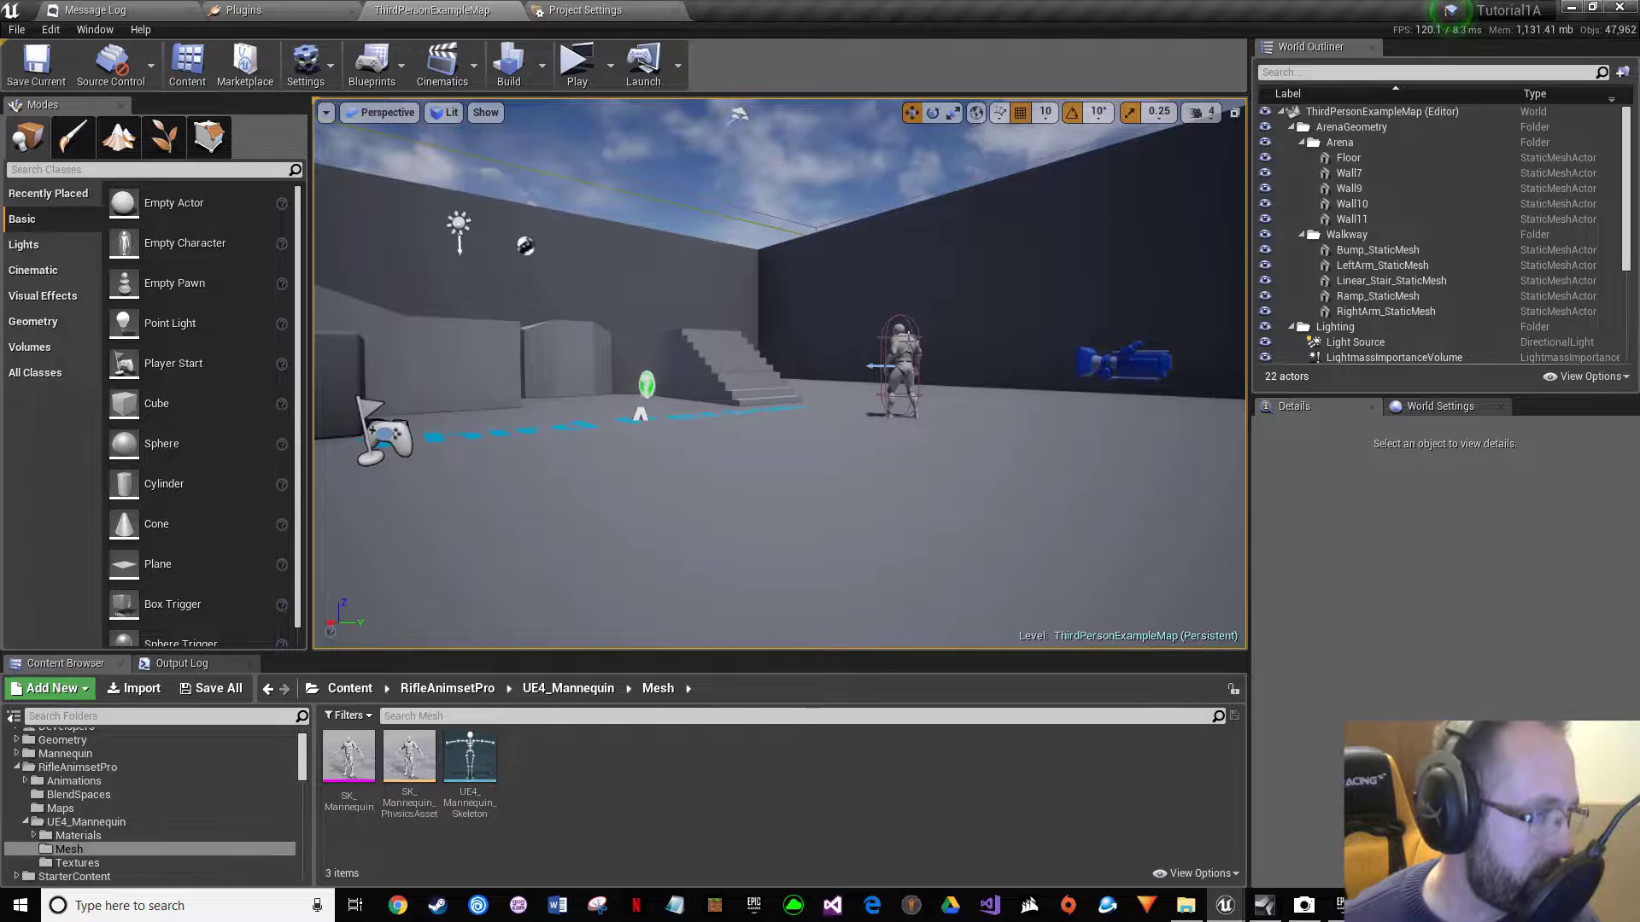
click(474, 783)
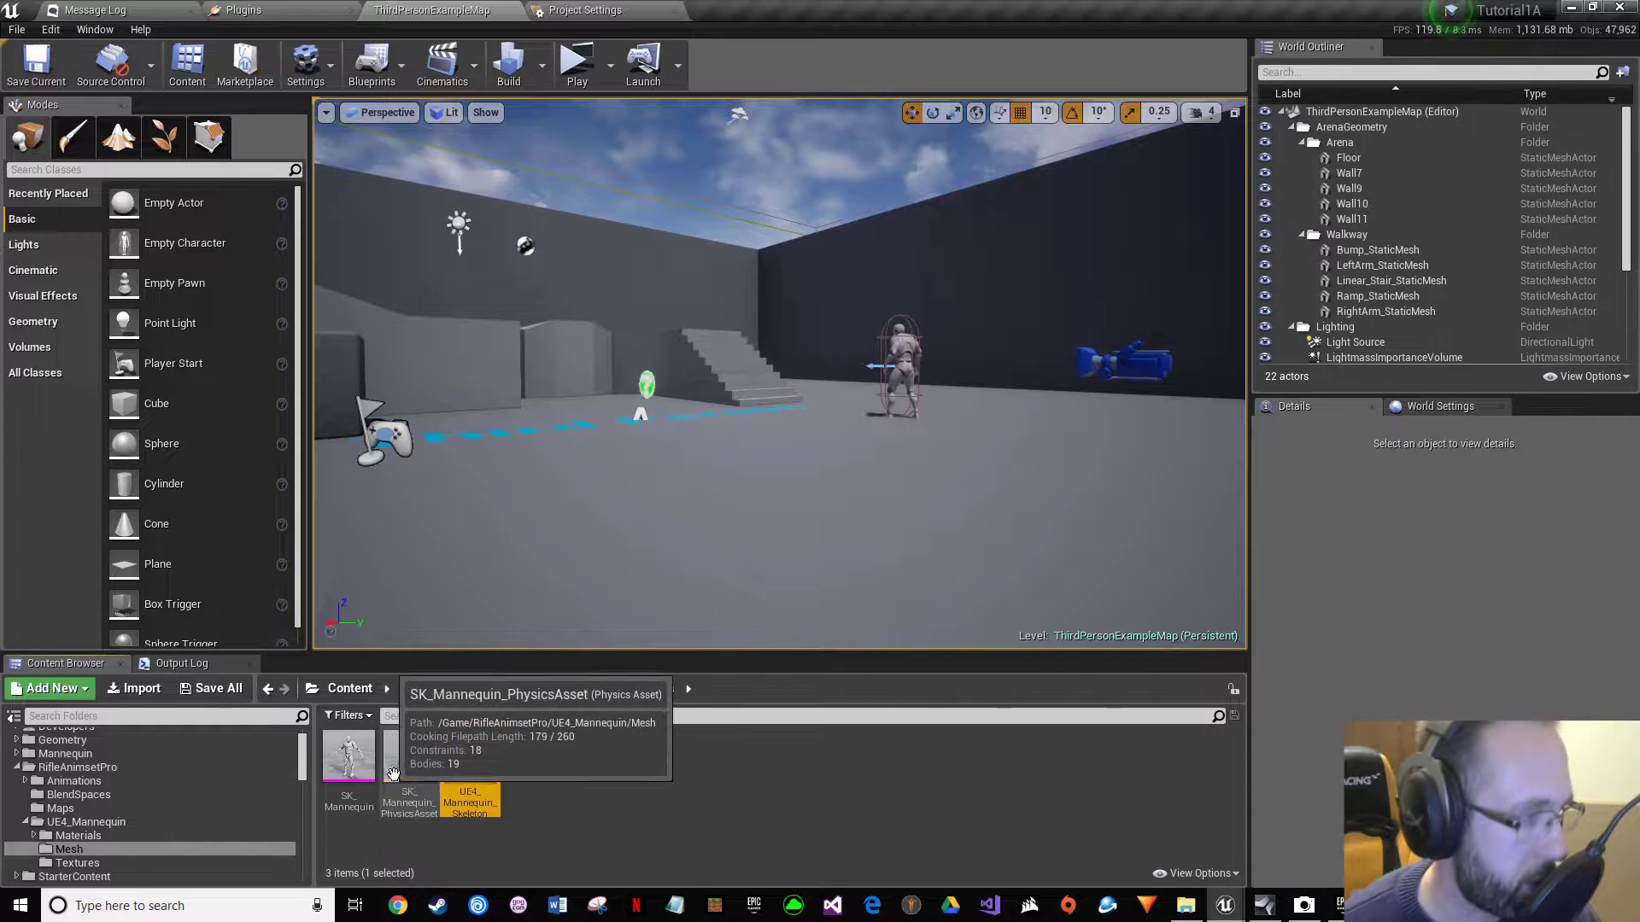
key(ctrl+a)
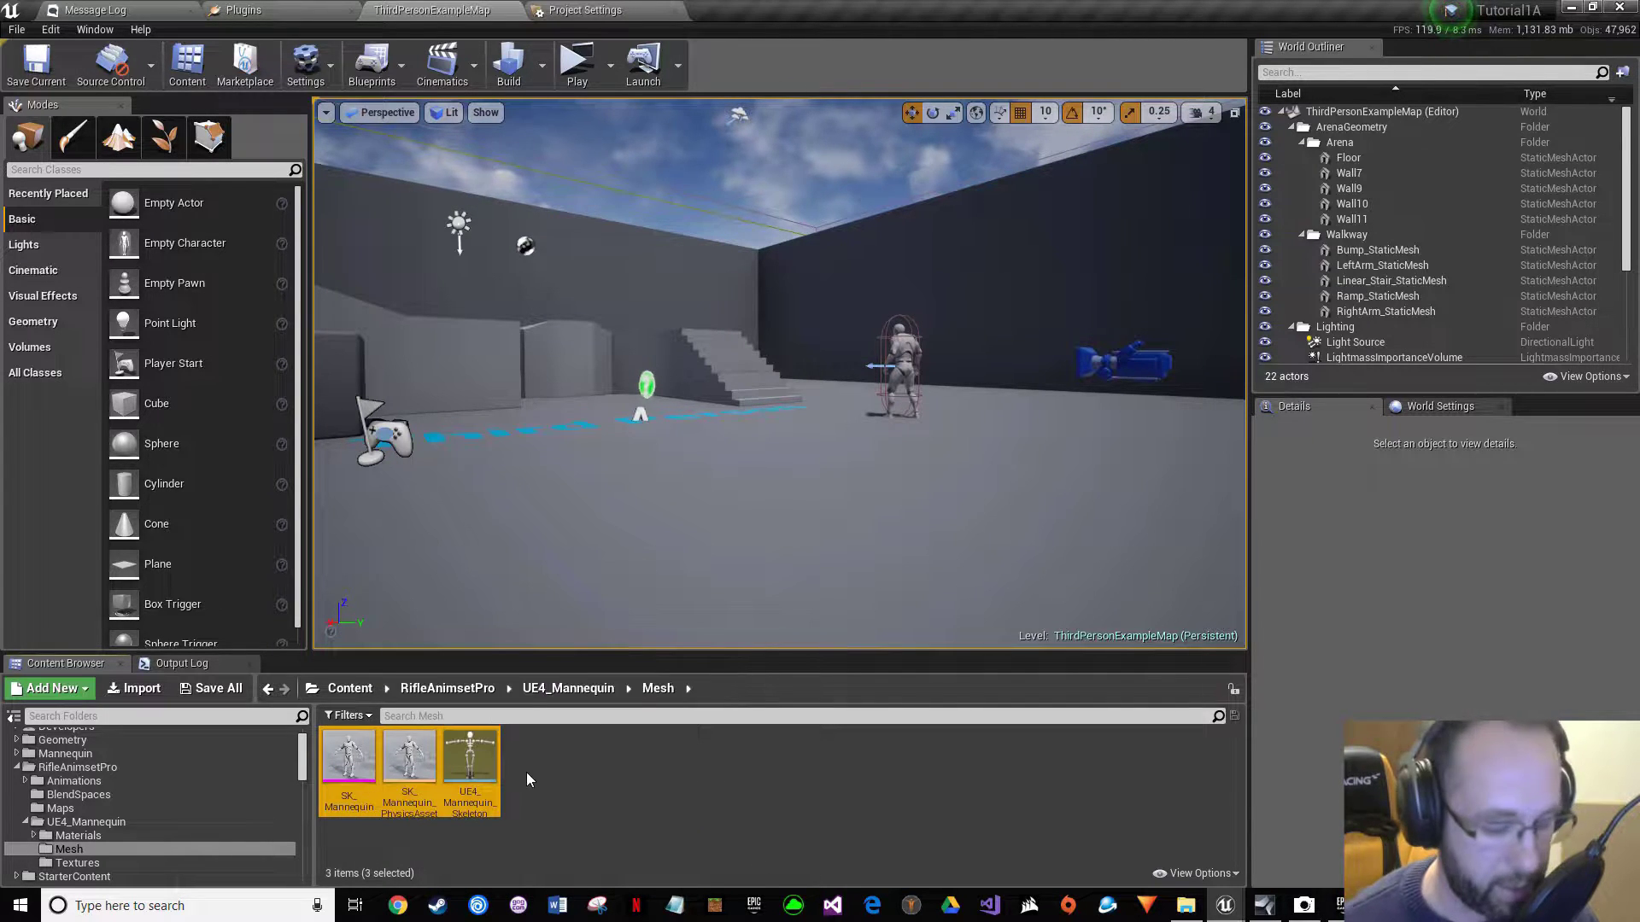
key(Delete)
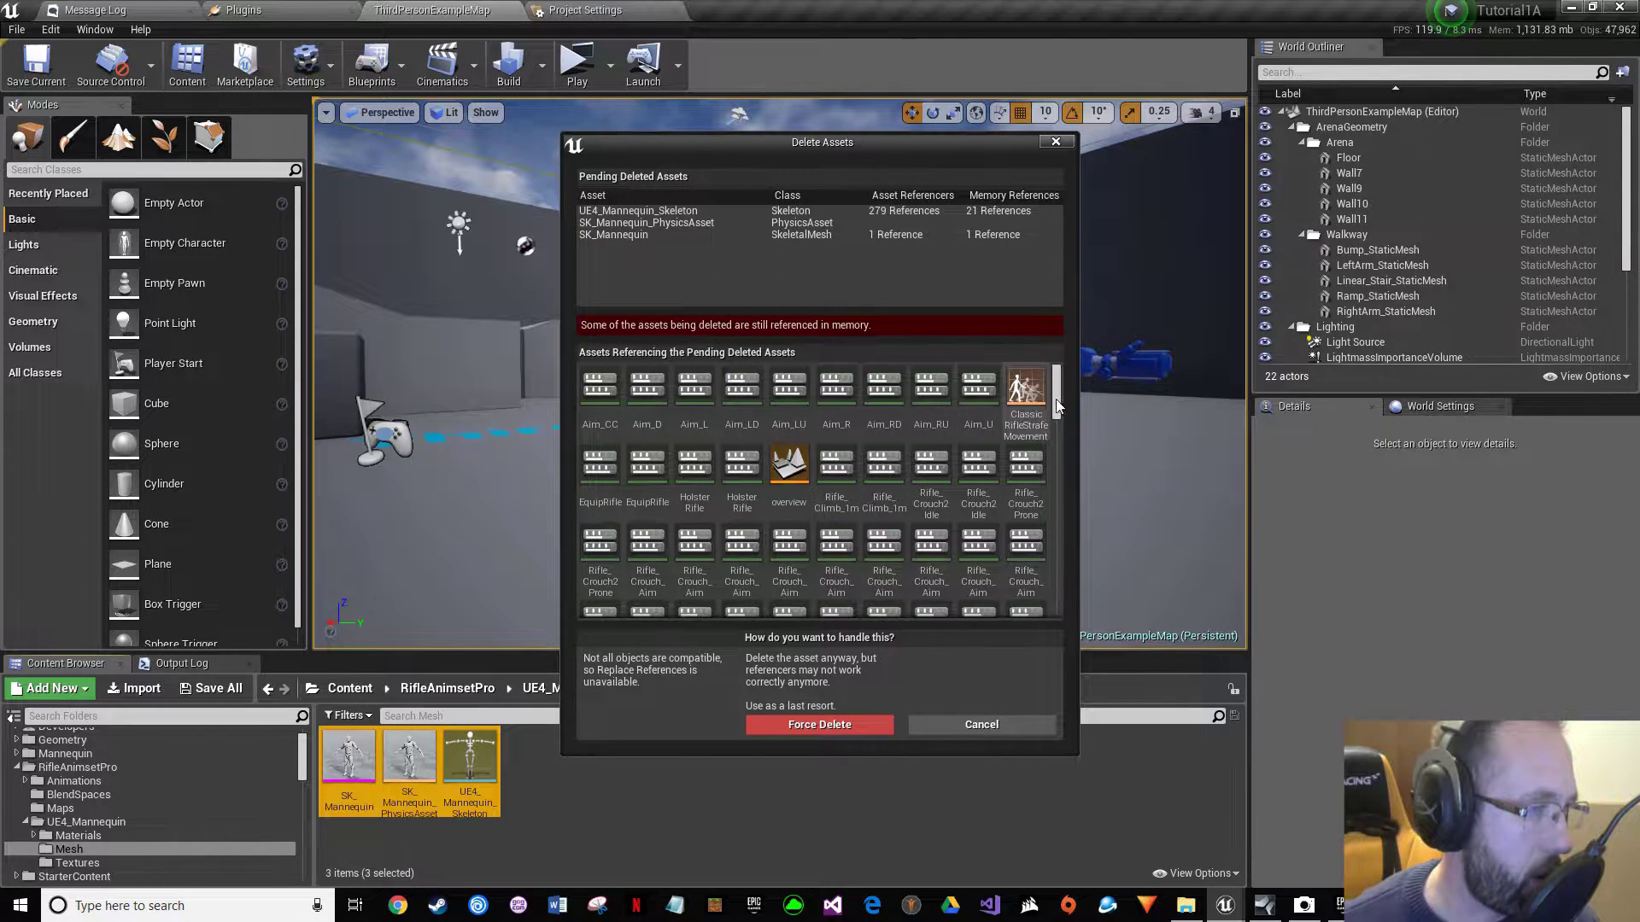
mouse_move(1056, 413)
mouse_down()
mouse_move(1056, 611)
mouse_move(1062, 434)
mouse_up()
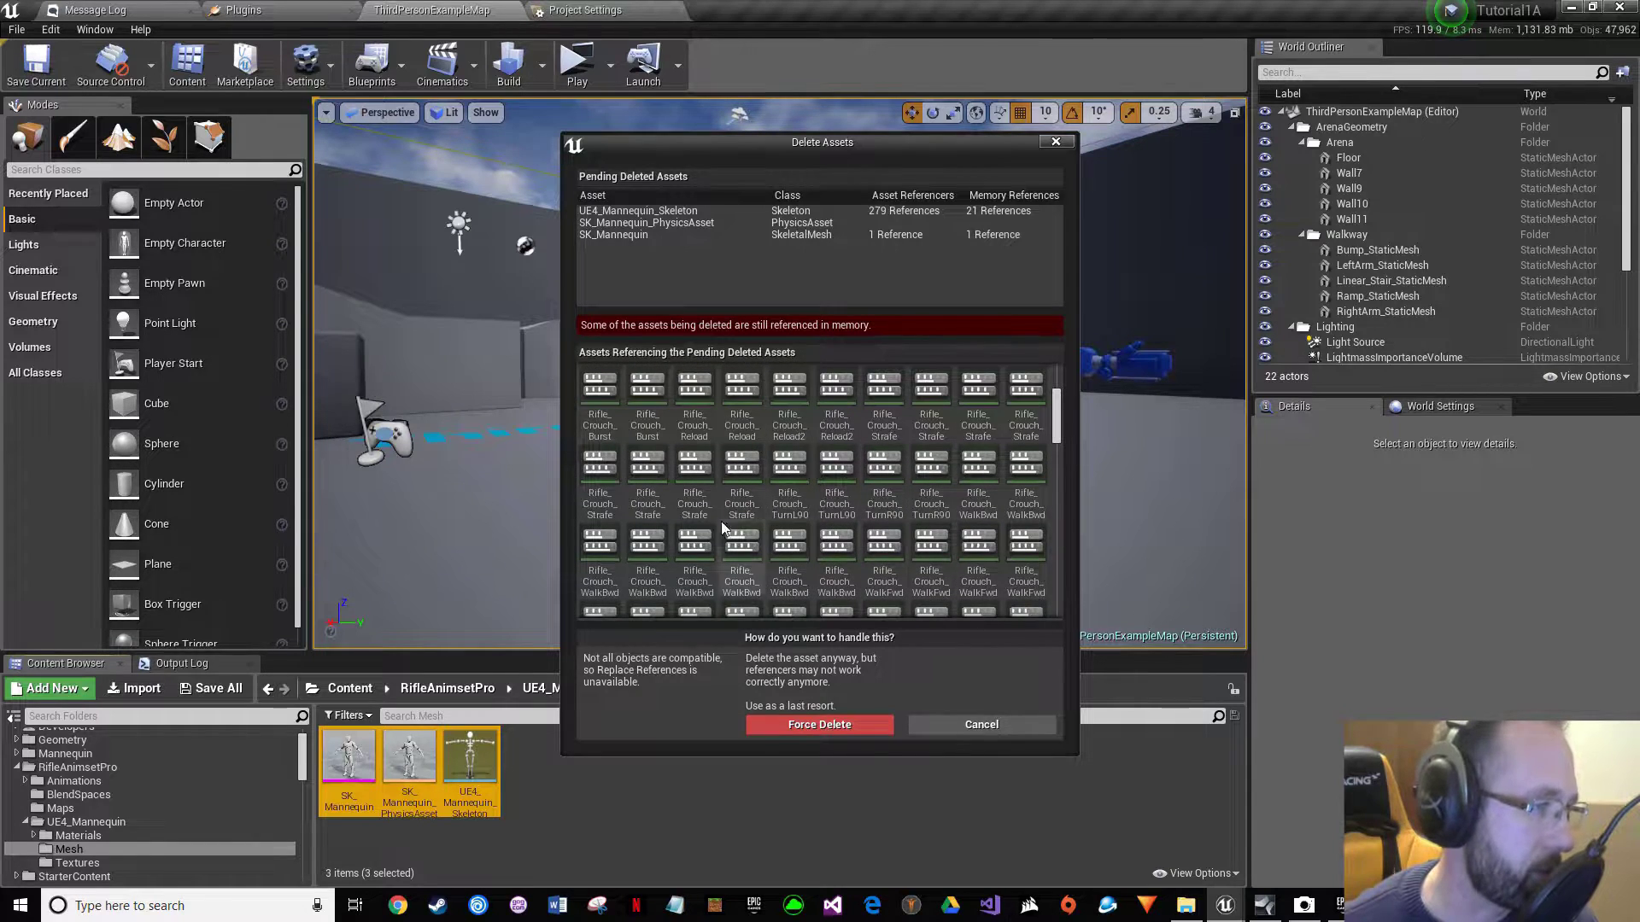
click(800, 726)
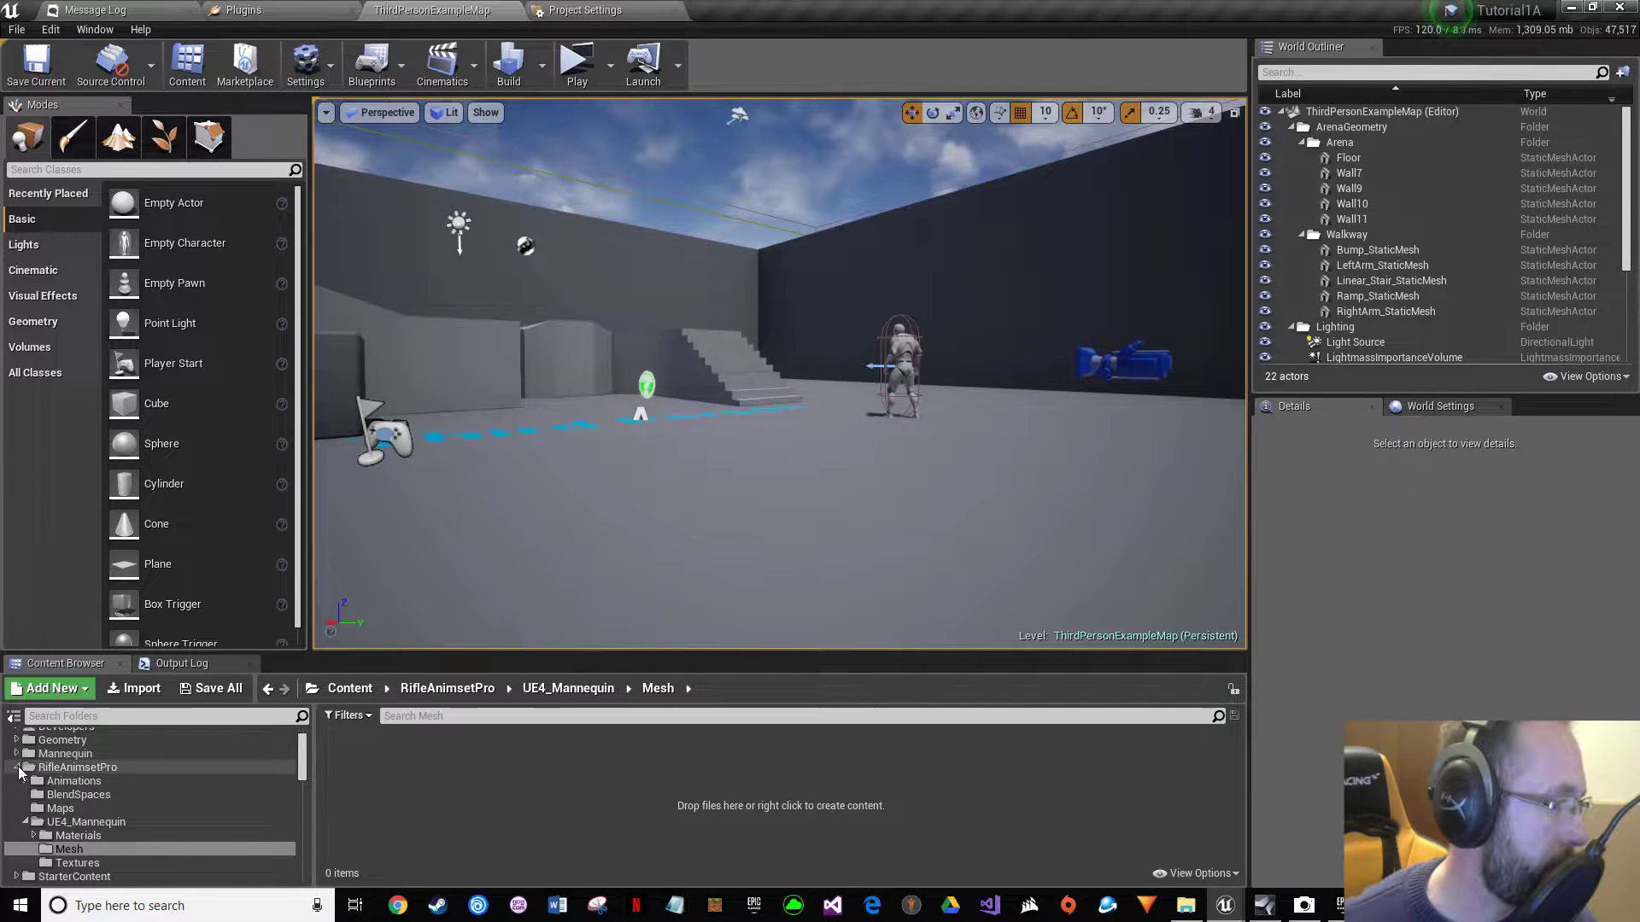
Open the BlendSpaces folder of RifleAnimsetPro to check its remaining assets.
click(78, 794)
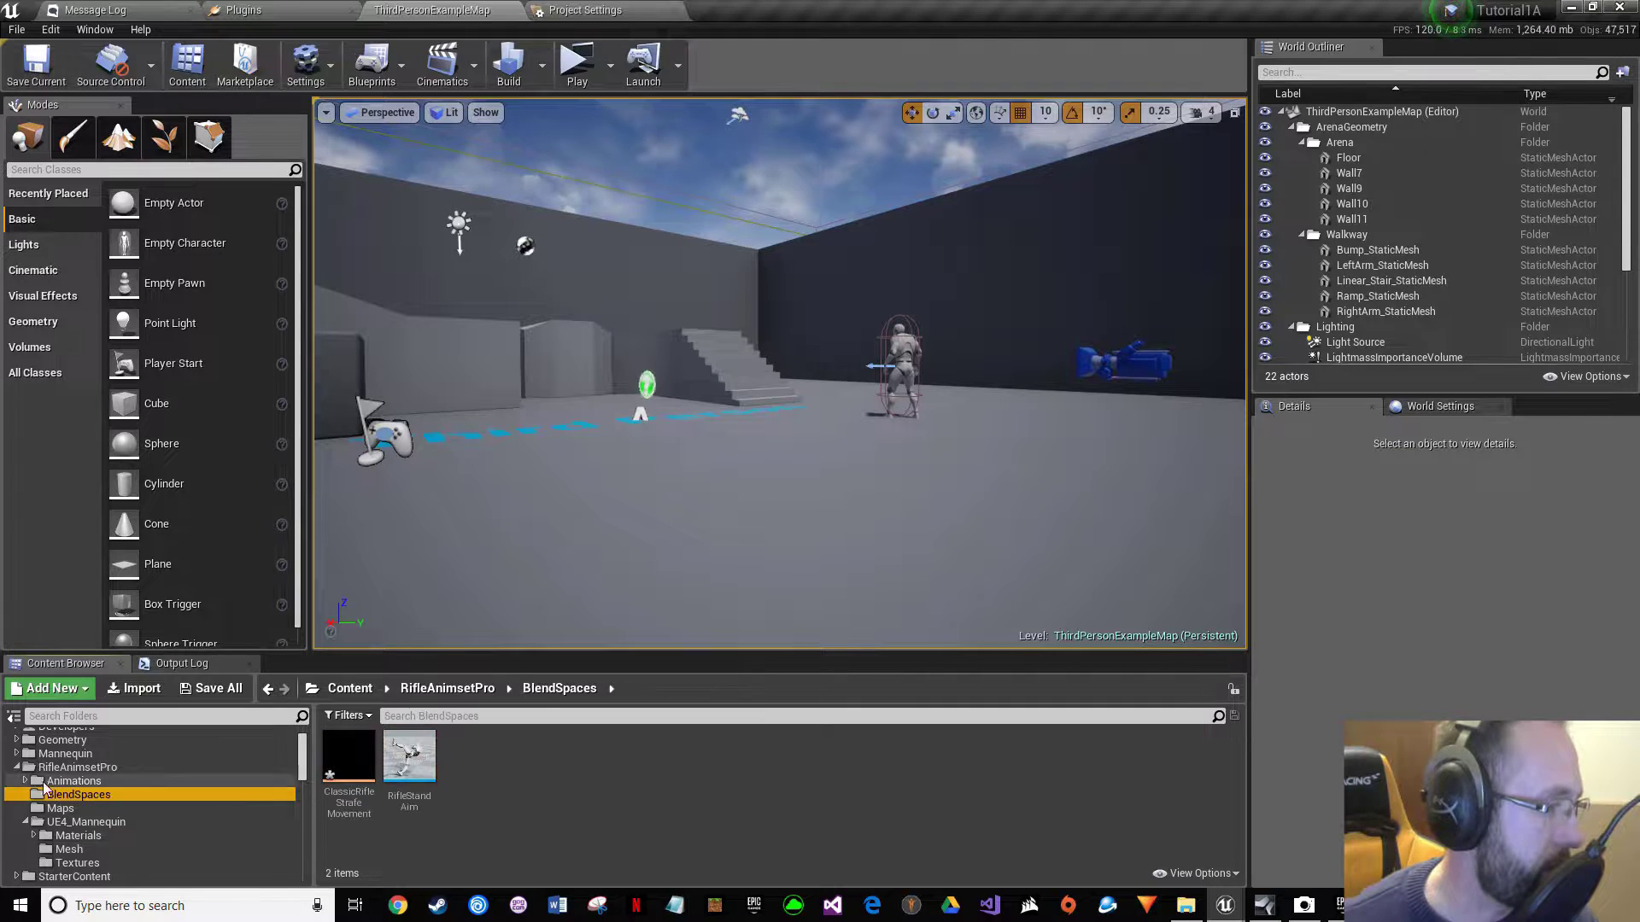